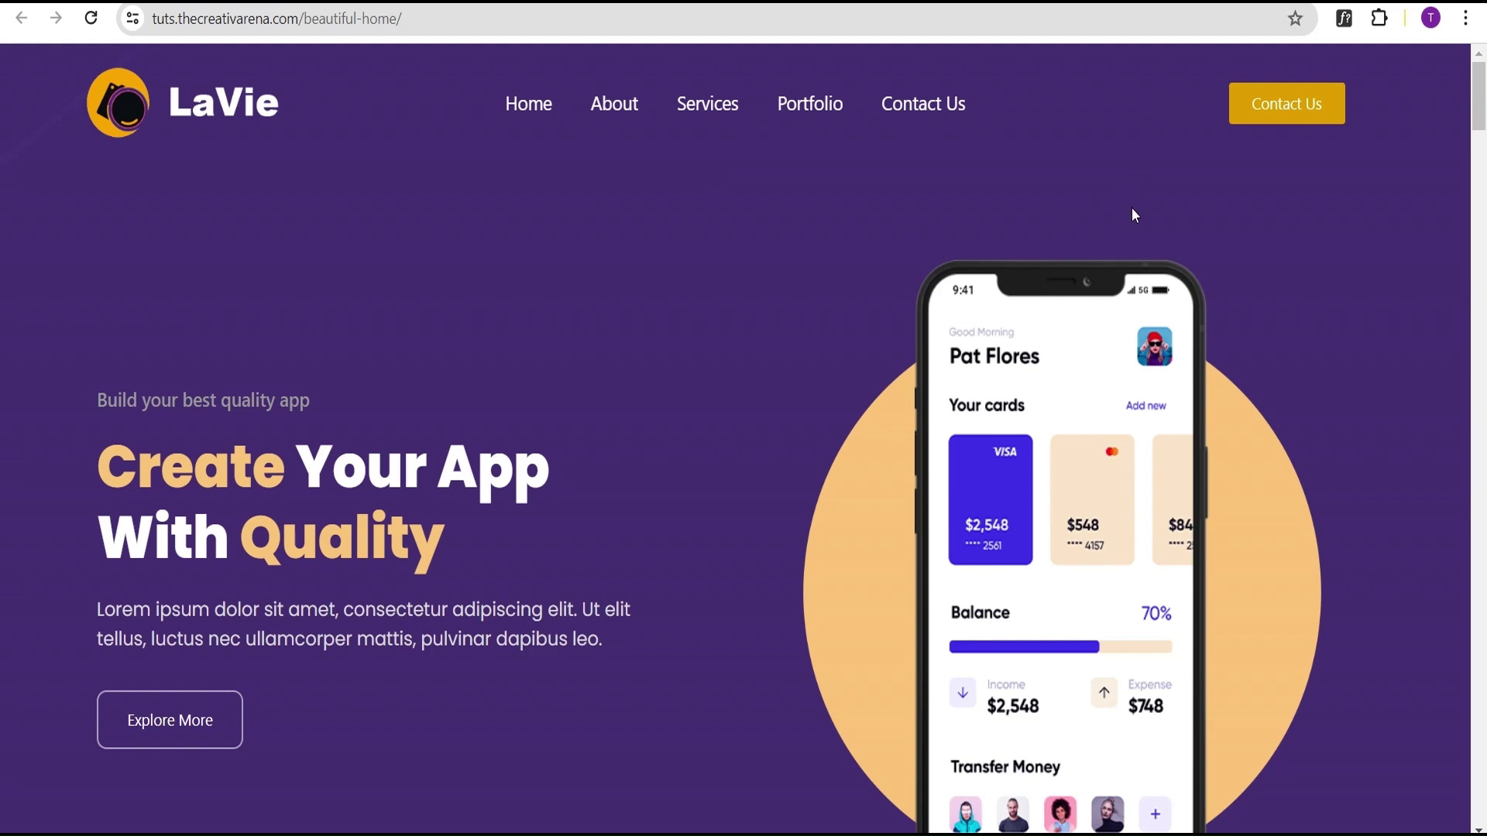
Examine how the finished page's header behaves on scroll and compare it with the page still using the default header
{"action": "scroll", "coordinate": [1132, 215], "scroll_direction": "down", "scroll_amount": 10}
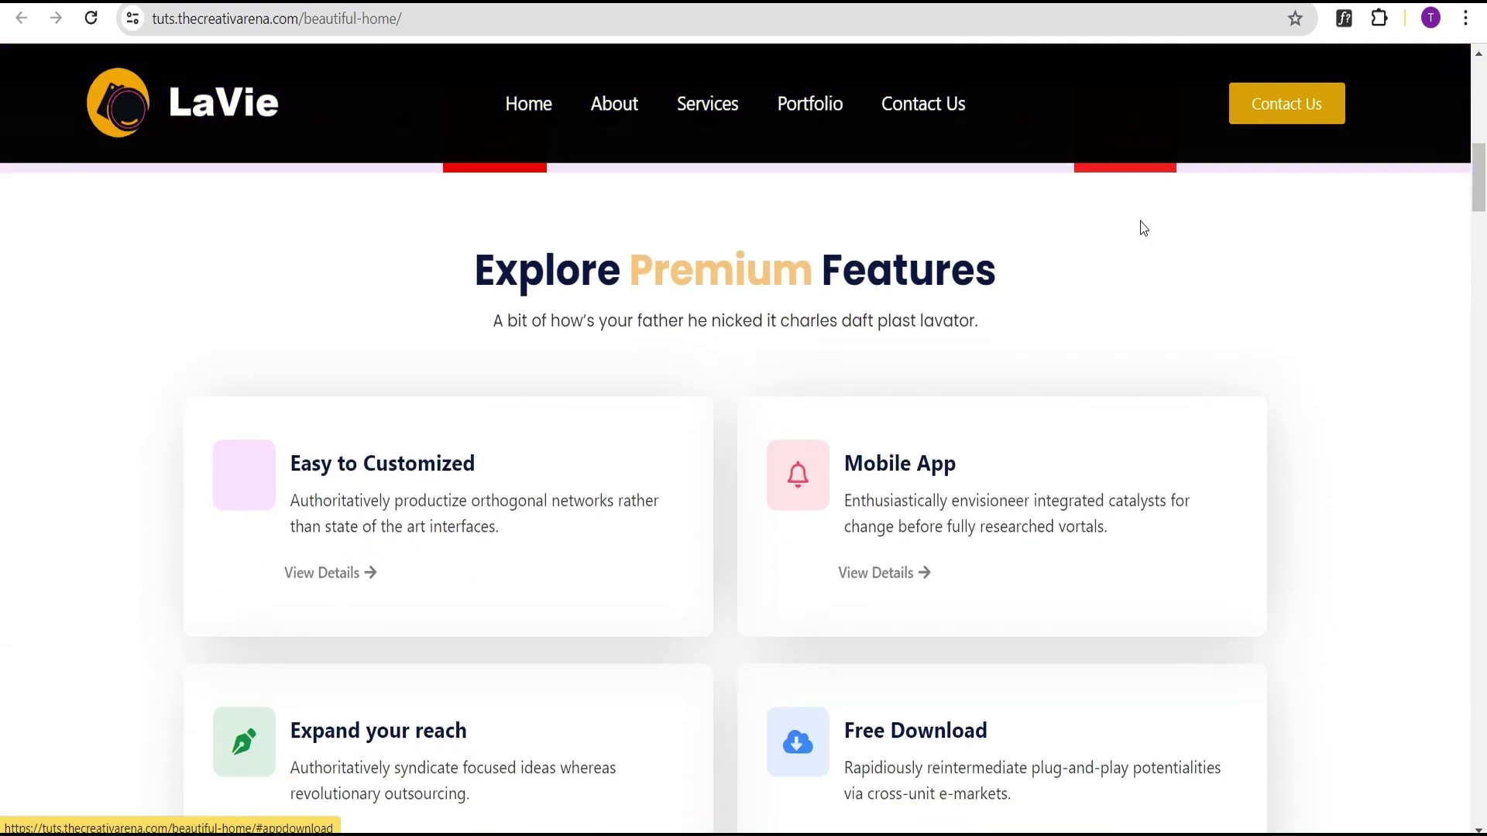
{"action": "scroll", "coordinate": [1140, 229], "scroll_direction": "down", "scroll_amount": 15}
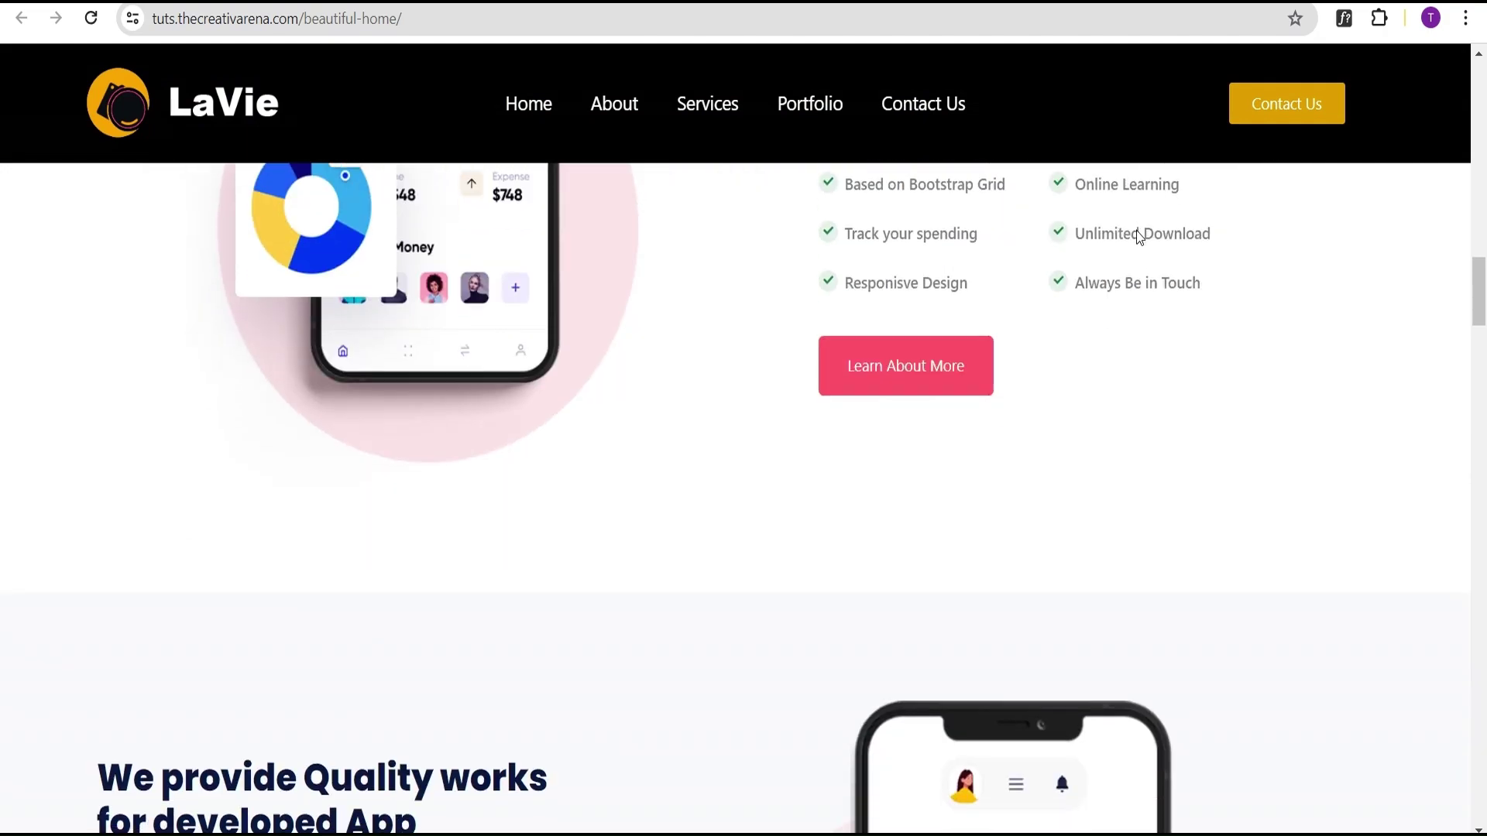
{"action": "scroll", "coordinate": [1140, 236], "scroll_direction": "down", "scroll_amount": 5}
{"action": "scroll", "coordinate": [1137, 236], "scroll_direction": "up", "scroll_amount": 20}
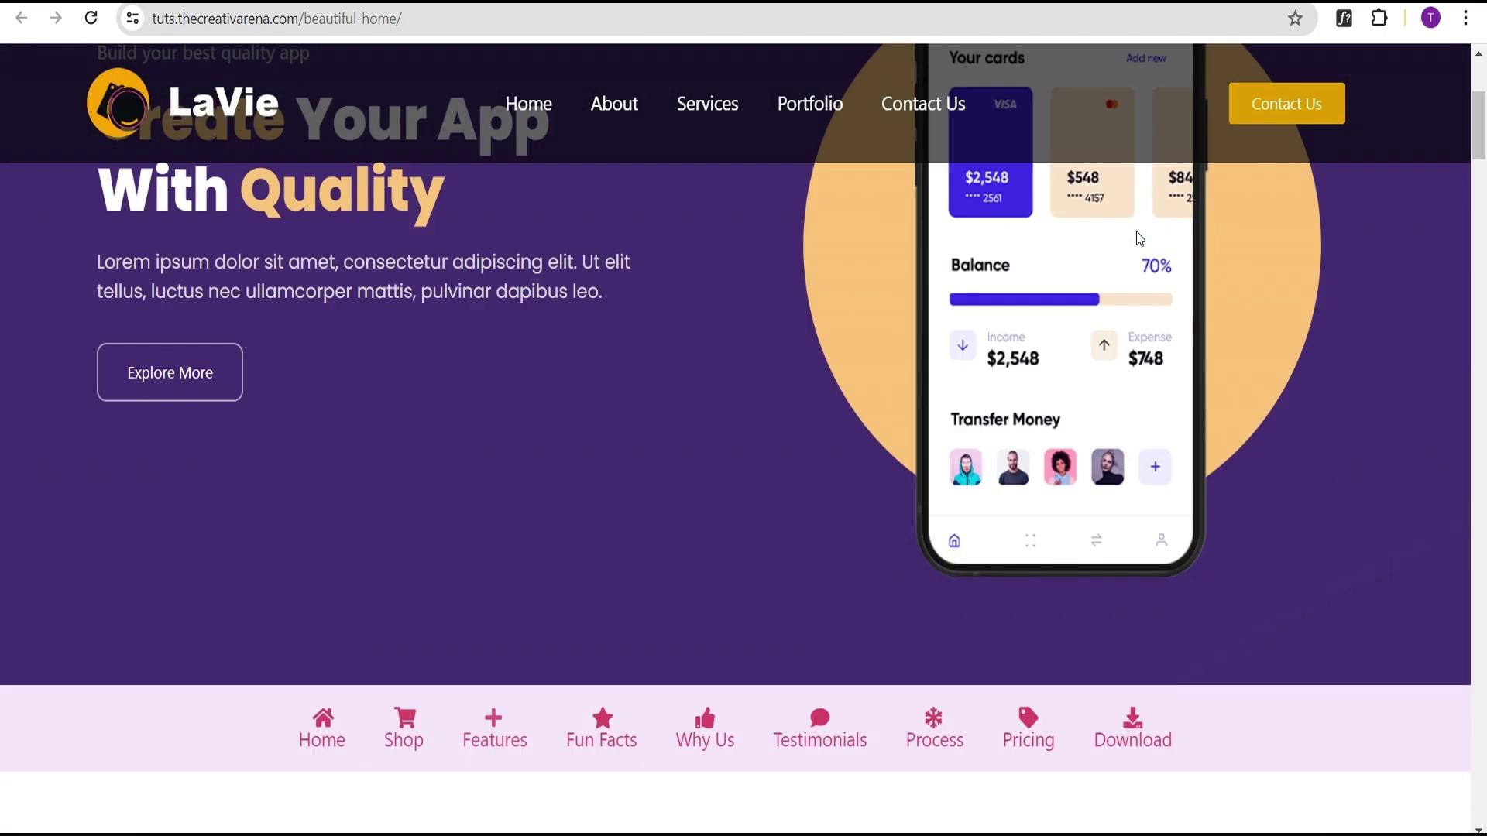
{"action": "scroll", "coordinate": [1139, 238], "scroll_direction": "up", "scroll_amount": 5}
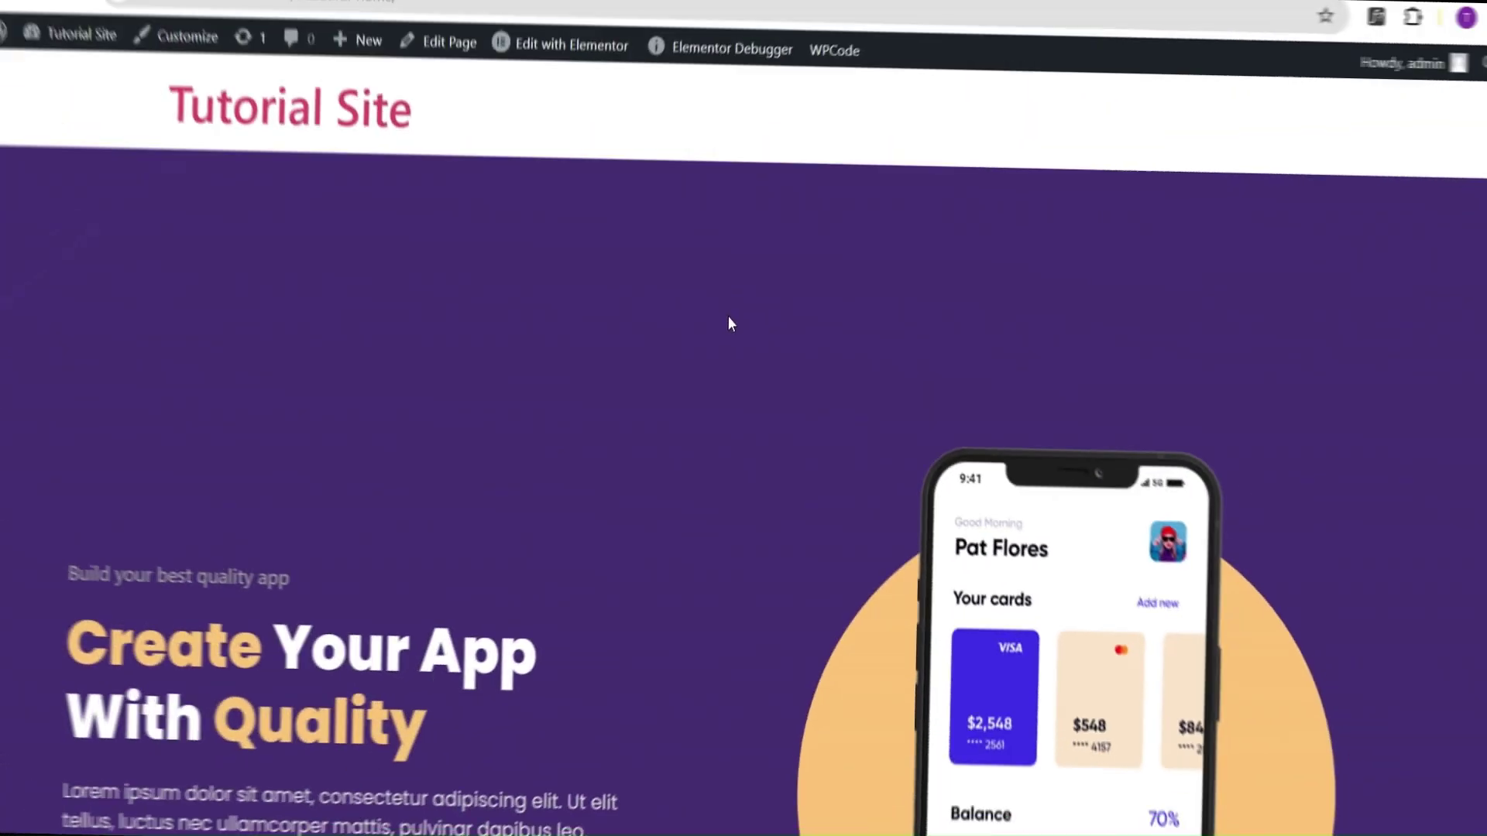
{"action": "scroll", "coordinate": [944, 305], "scroll_direction": "down", "scroll_amount": 2}
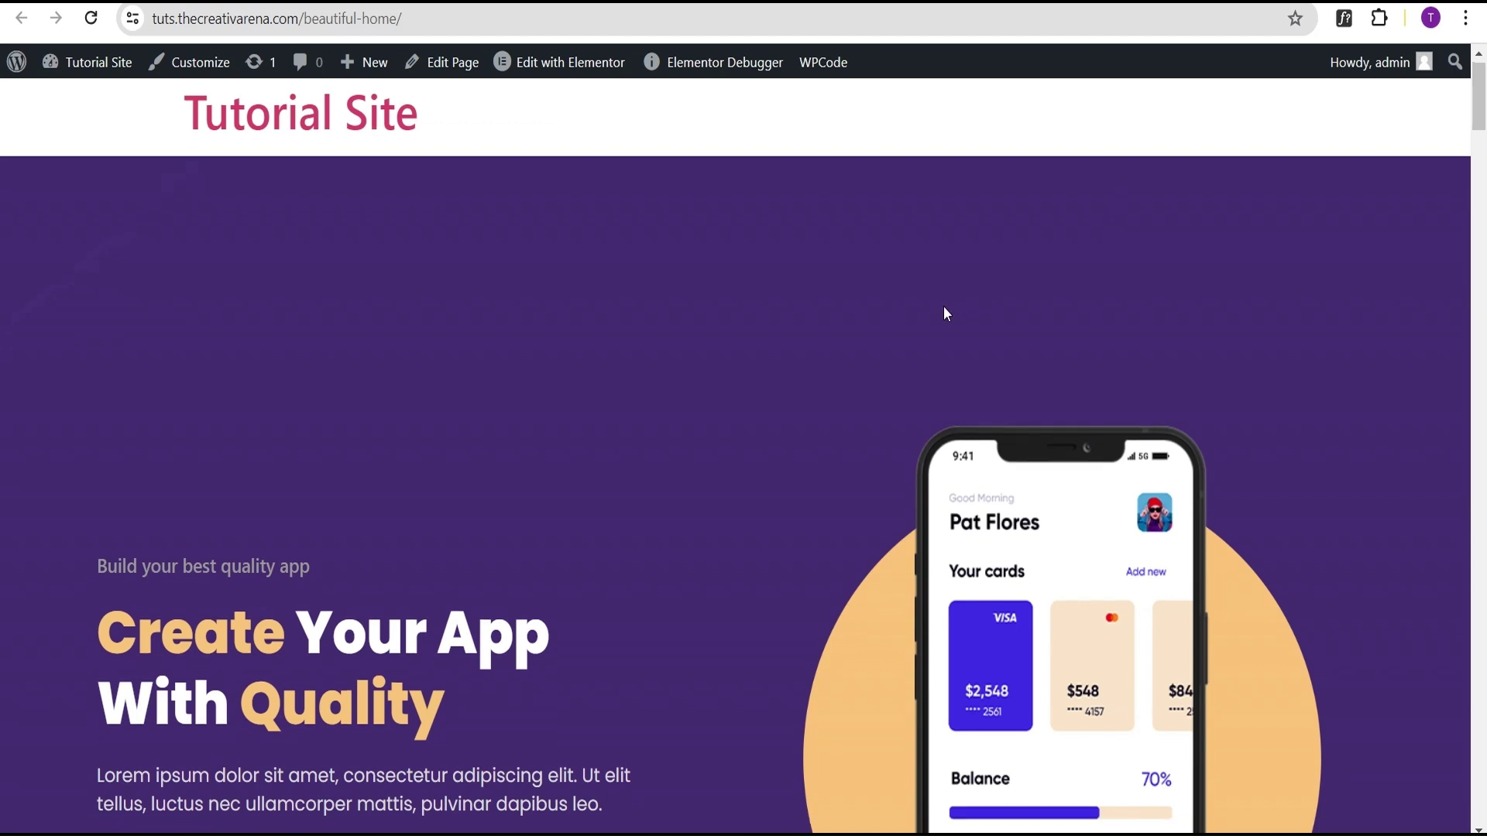
{"action": "scroll", "coordinate": [942, 305], "scroll_direction": "up", "scroll_amount": 2}
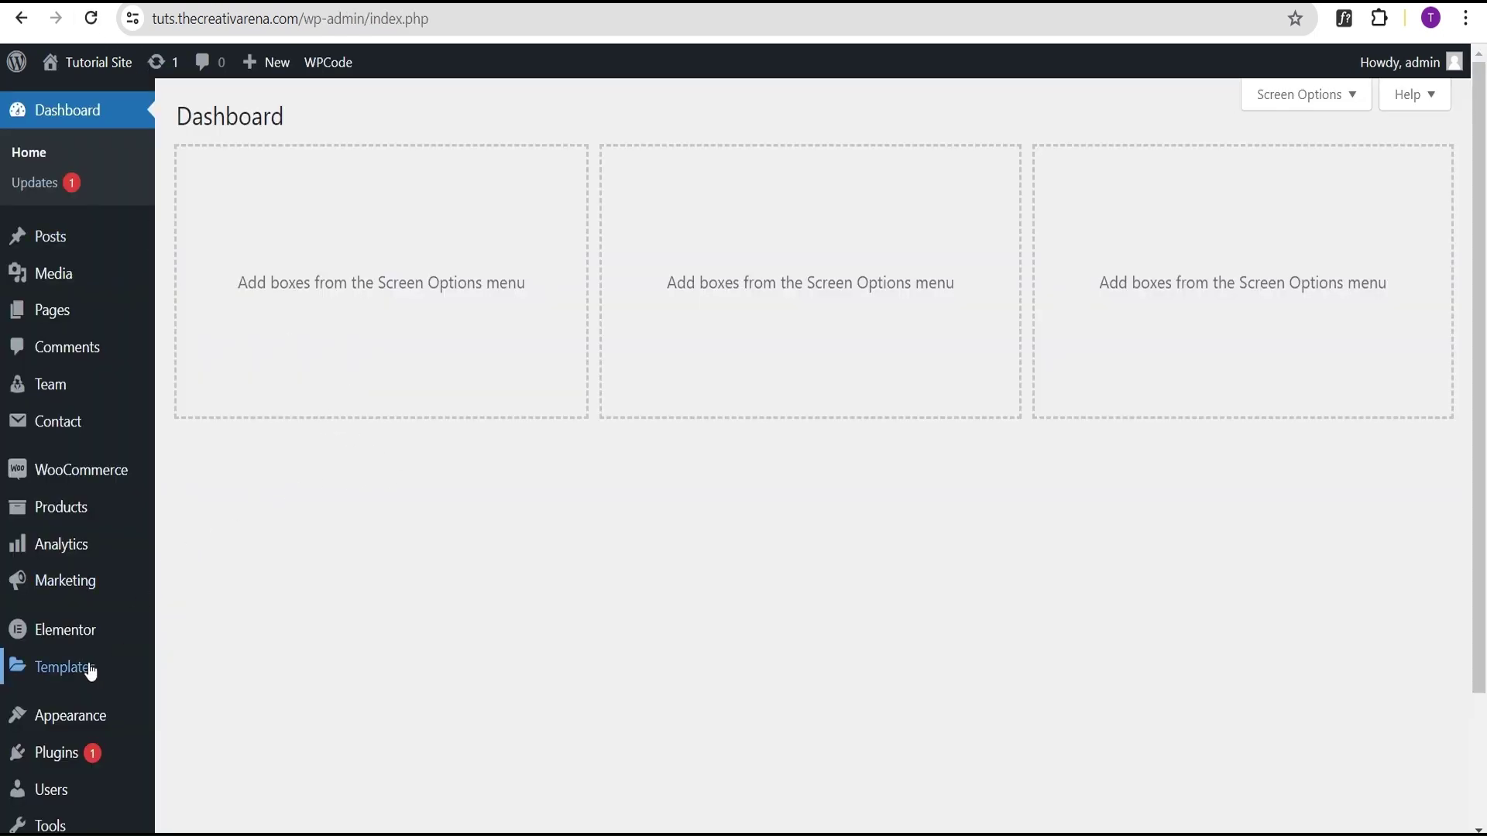
Create a new Header template in the Theme Builder and dismiss the template library to start from a blank canvas
{"action": "mouse_move", "coordinate": [67, 681]}
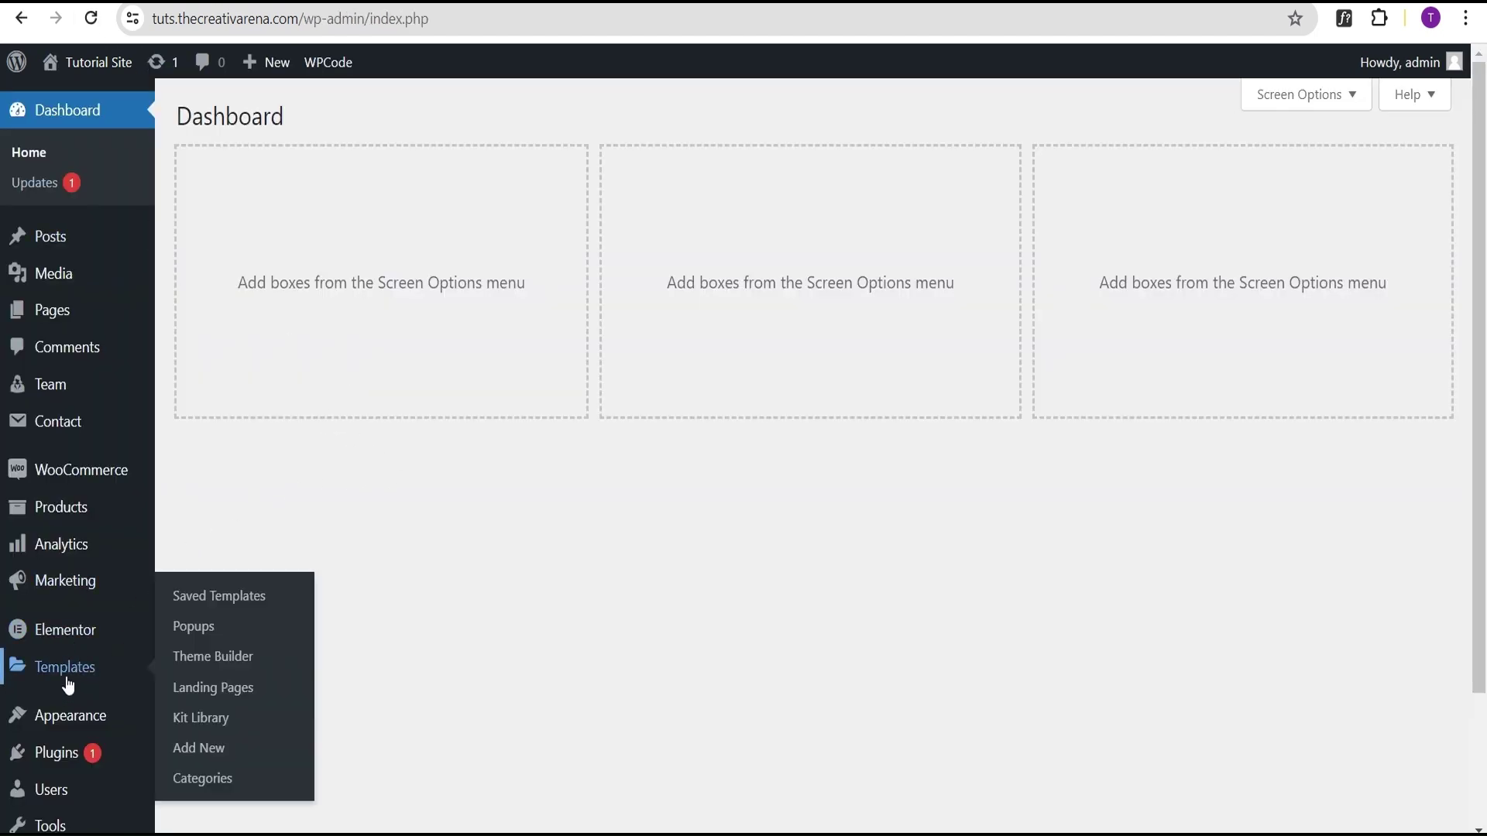
{"action": "left_click", "coordinate": [229, 659]}
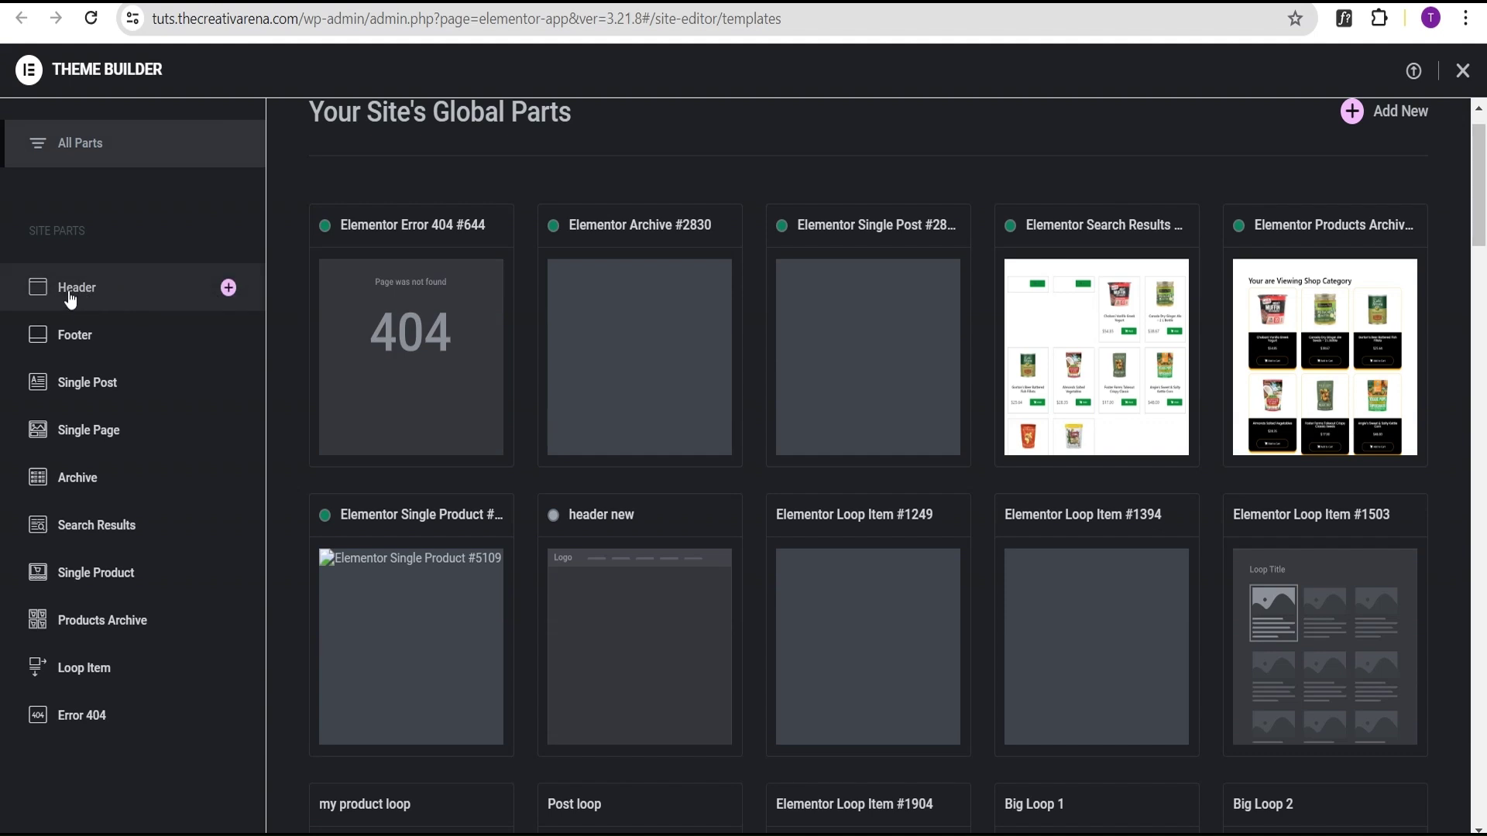
{"action": "left_click", "coordinate": [228, 289]}
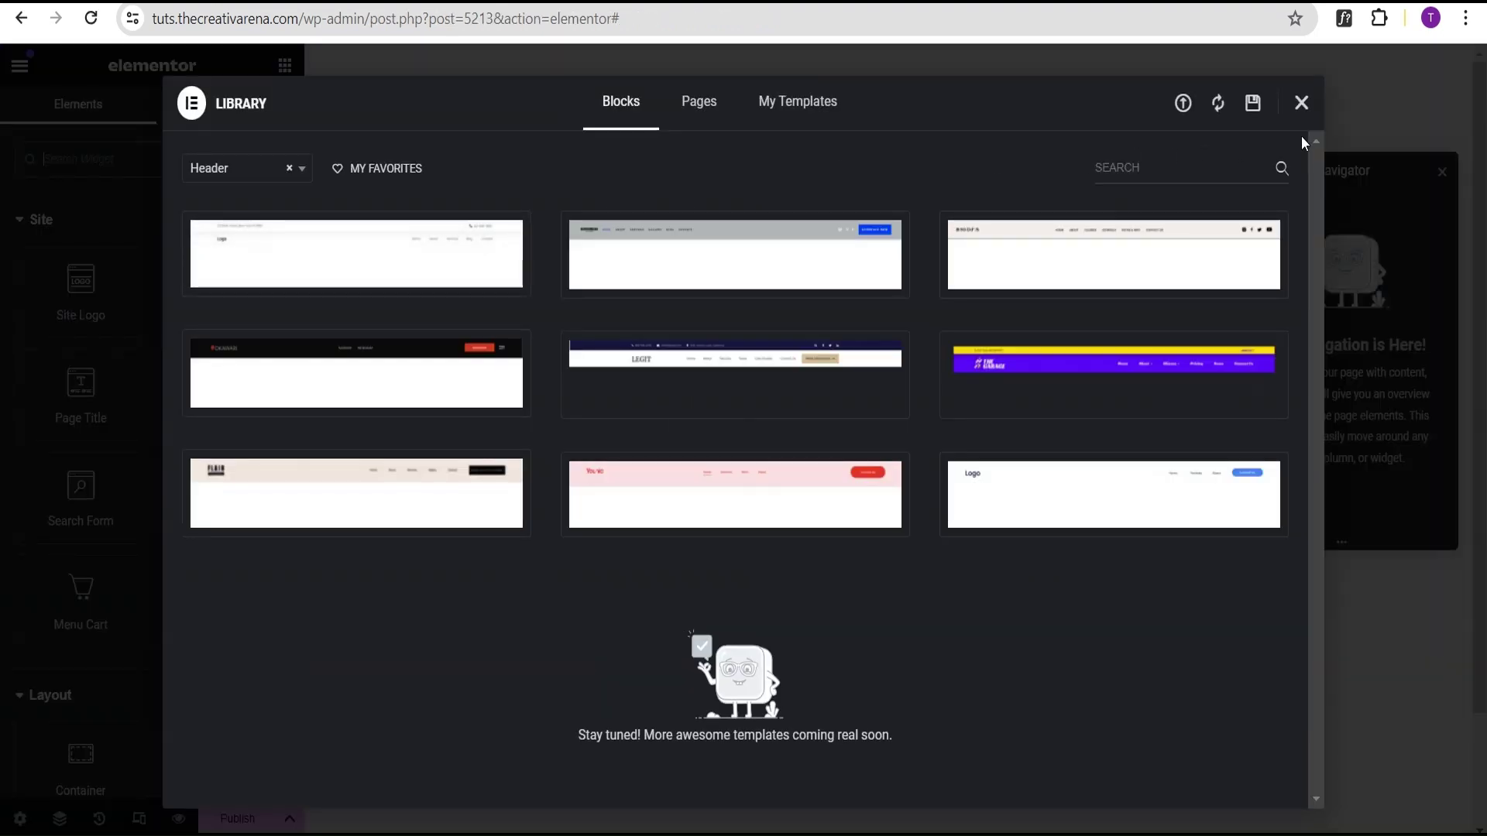
{"action": "left_click", "coordinate": [1304, 106]}
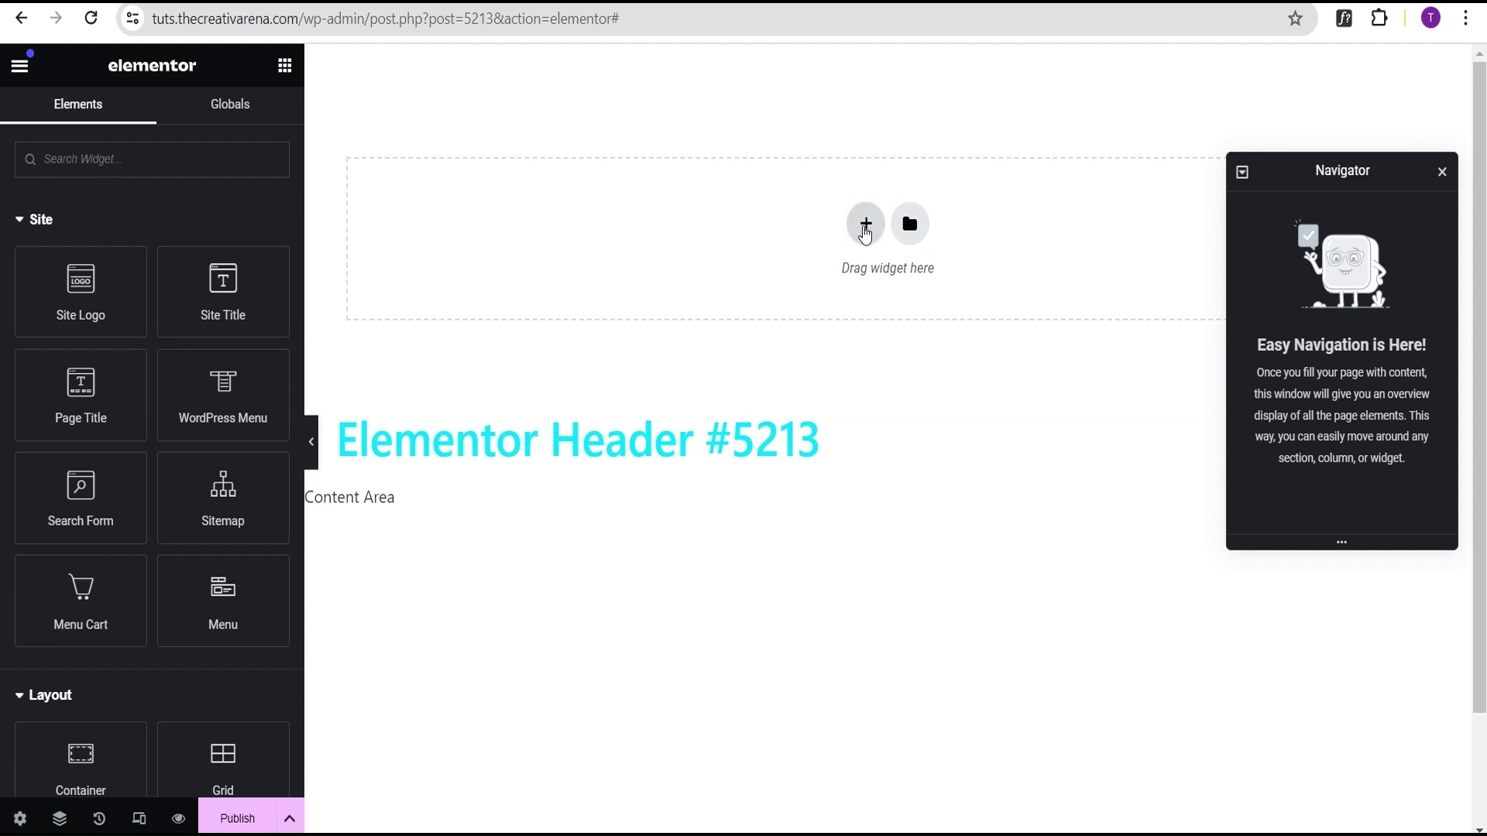
Add a Flexbox container with three columns, a wide one between two narrow ones, and set its content width to Full Width
{"action": "left_click", "coordinate": [866, 224]}
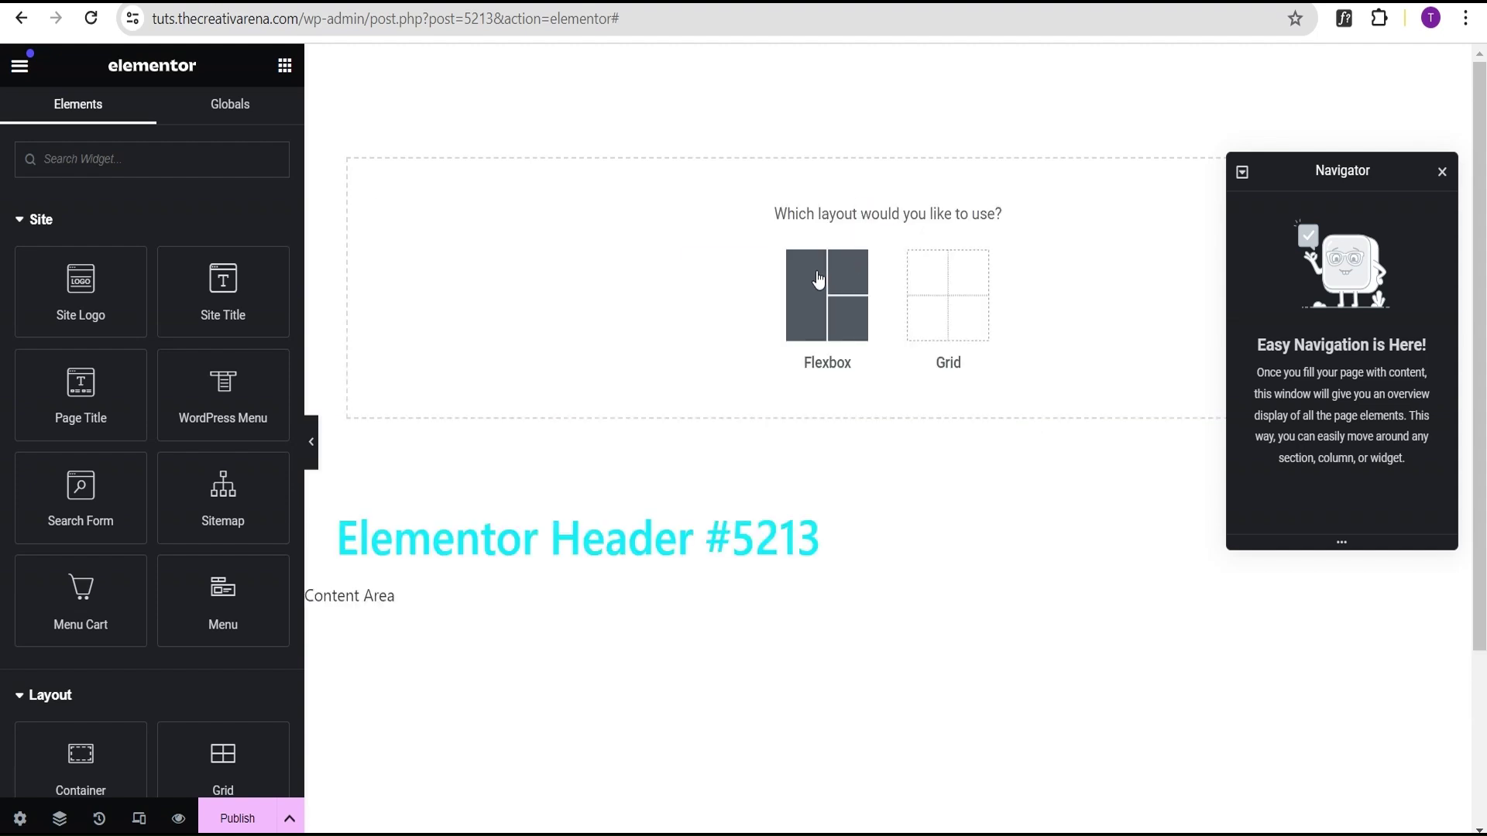
{"action": "left_click", "coordinate": [821, 286]}
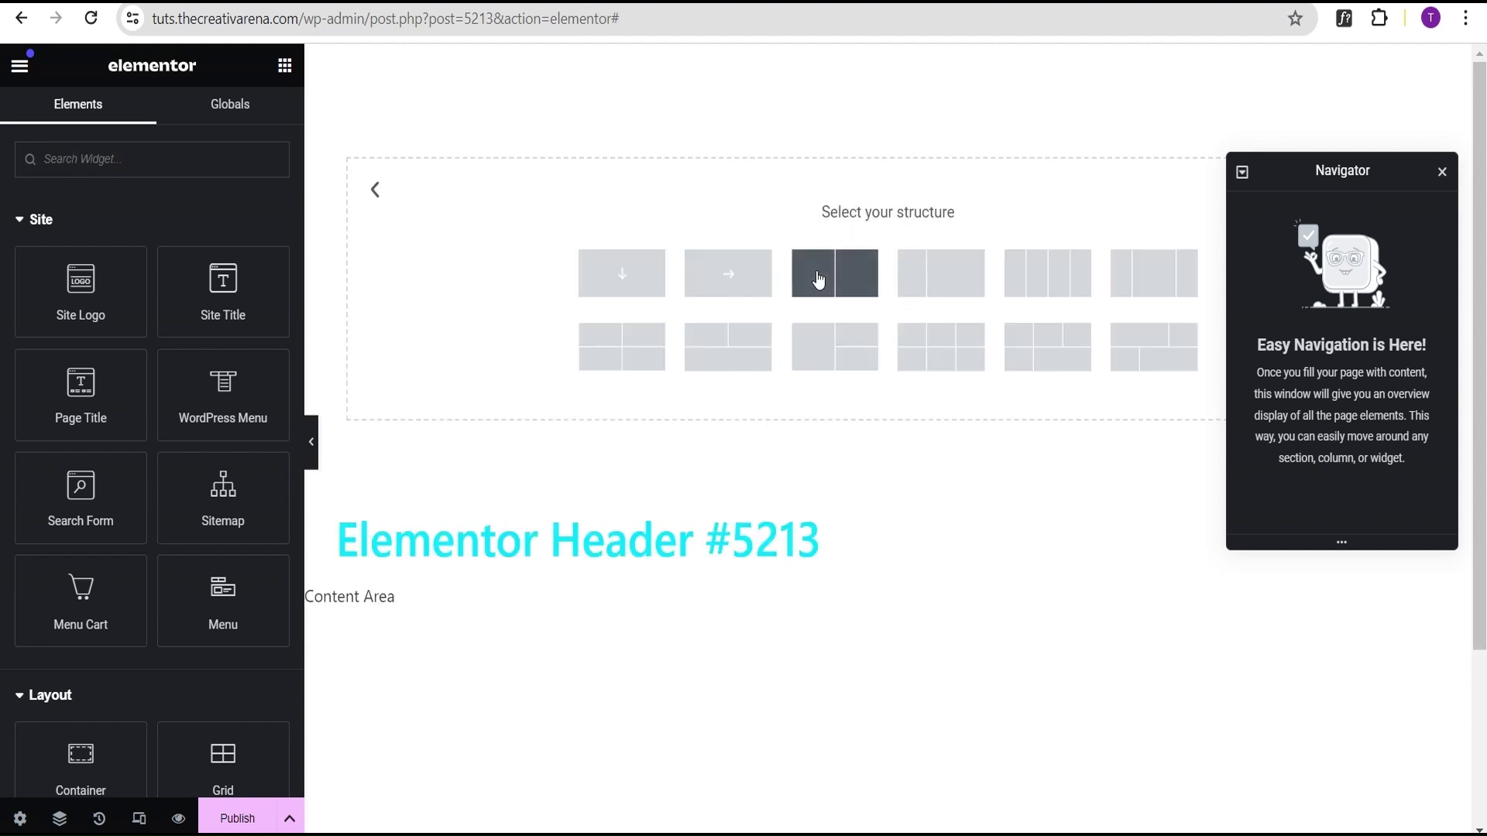
{"action": "left_click", "coordinate": [1159, 274]}
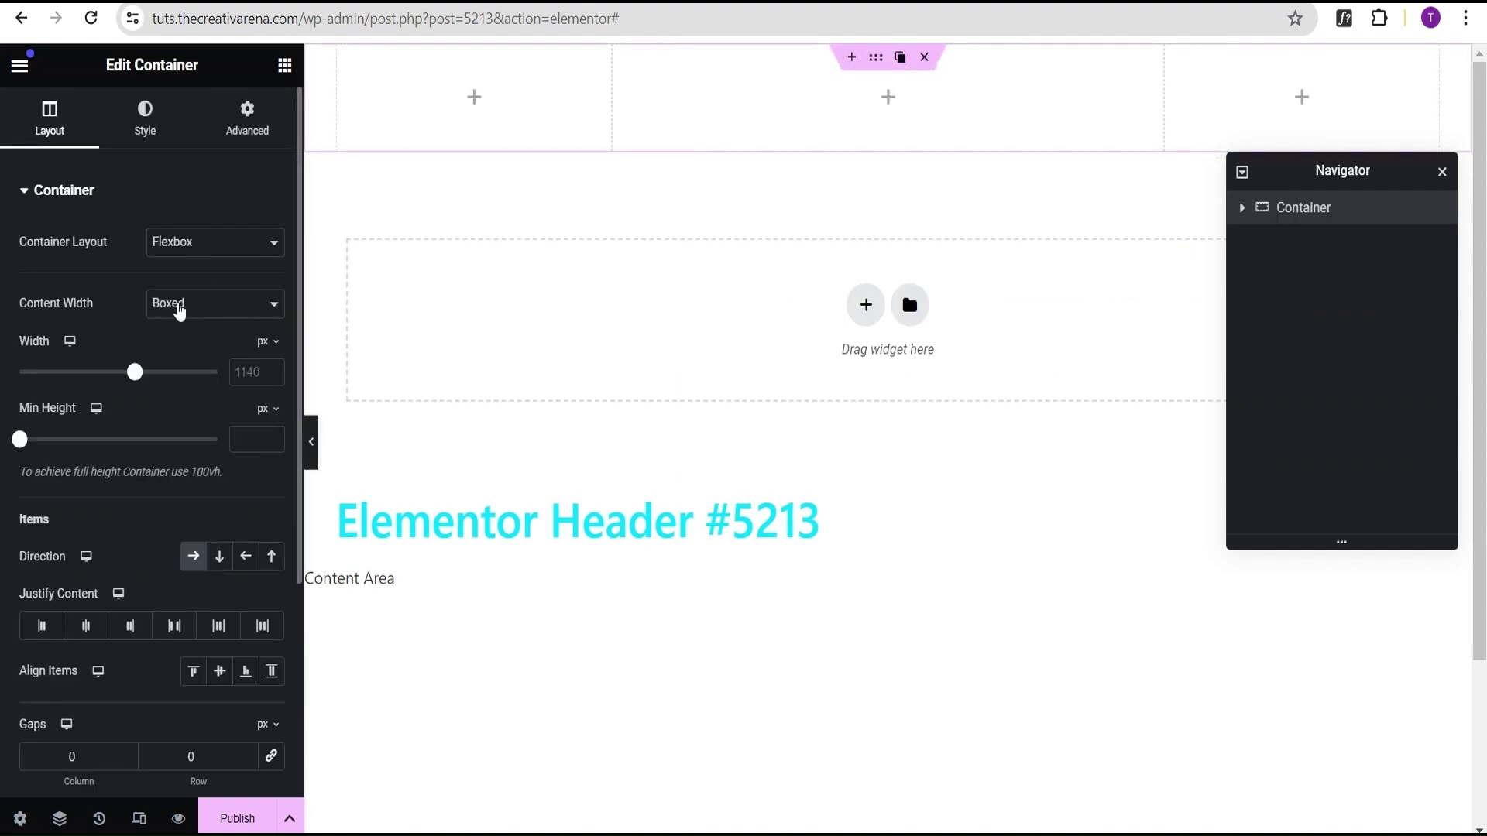
{"action": "left_click", "coordinate": [199, 315]}
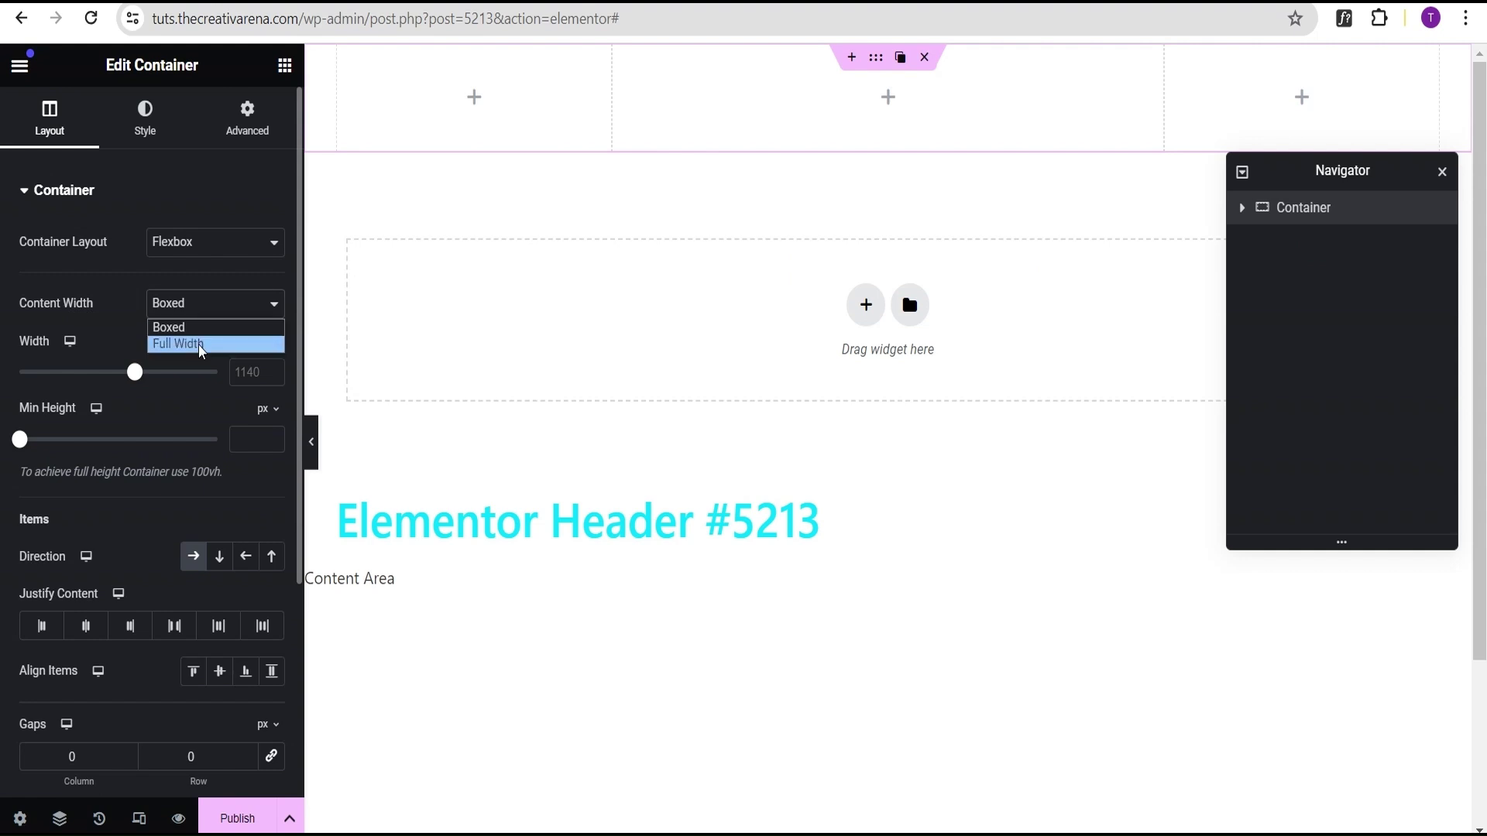
{"action": "left_click", "coordinate": [201, 344]}
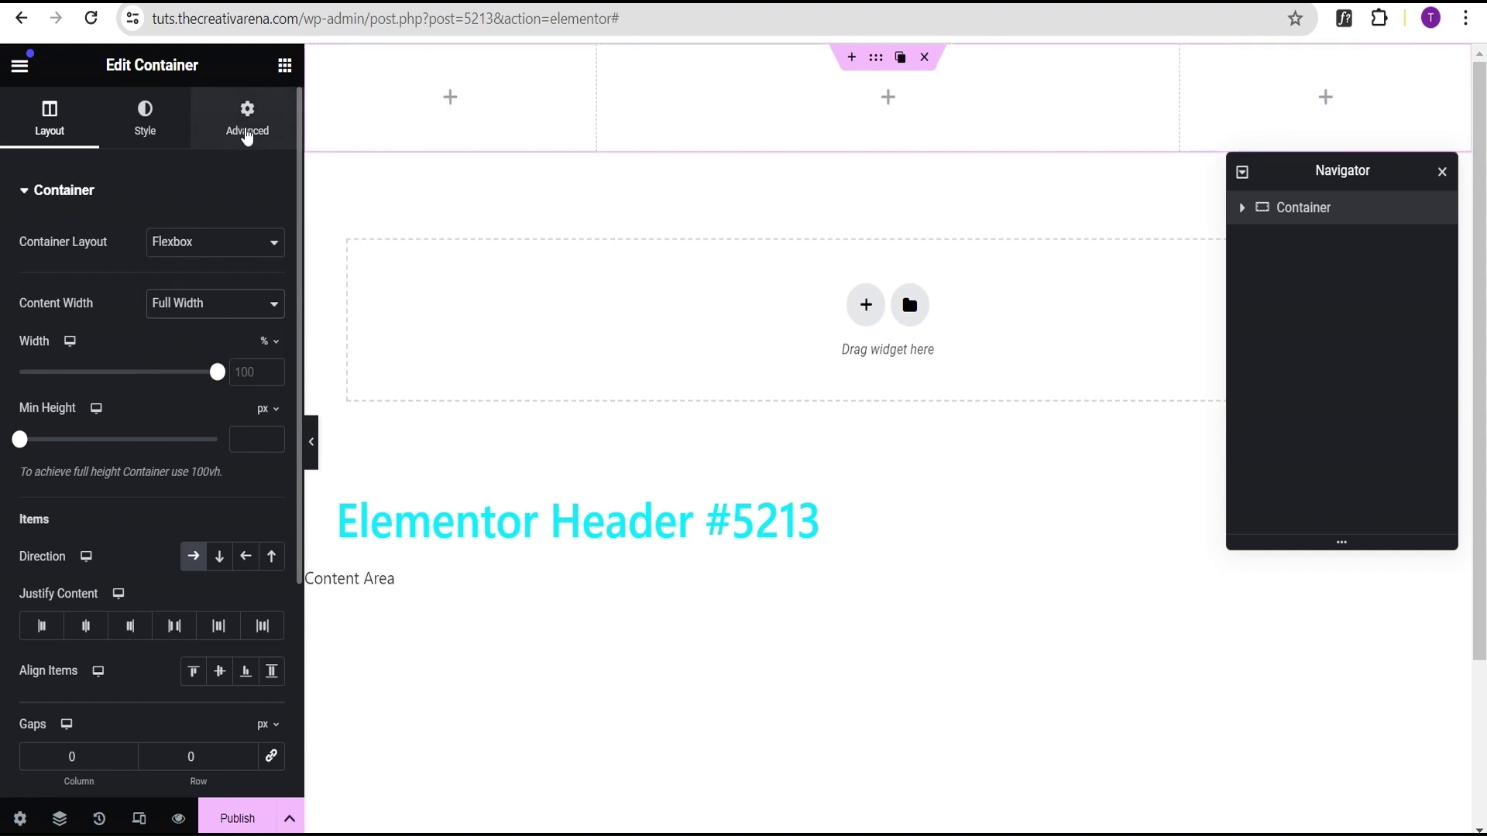
Unlink the container's padding values and set the top and bottom padding to 10 px, with 0 on both sides
{"action": "left_click", "coordinate": [247, 137]}
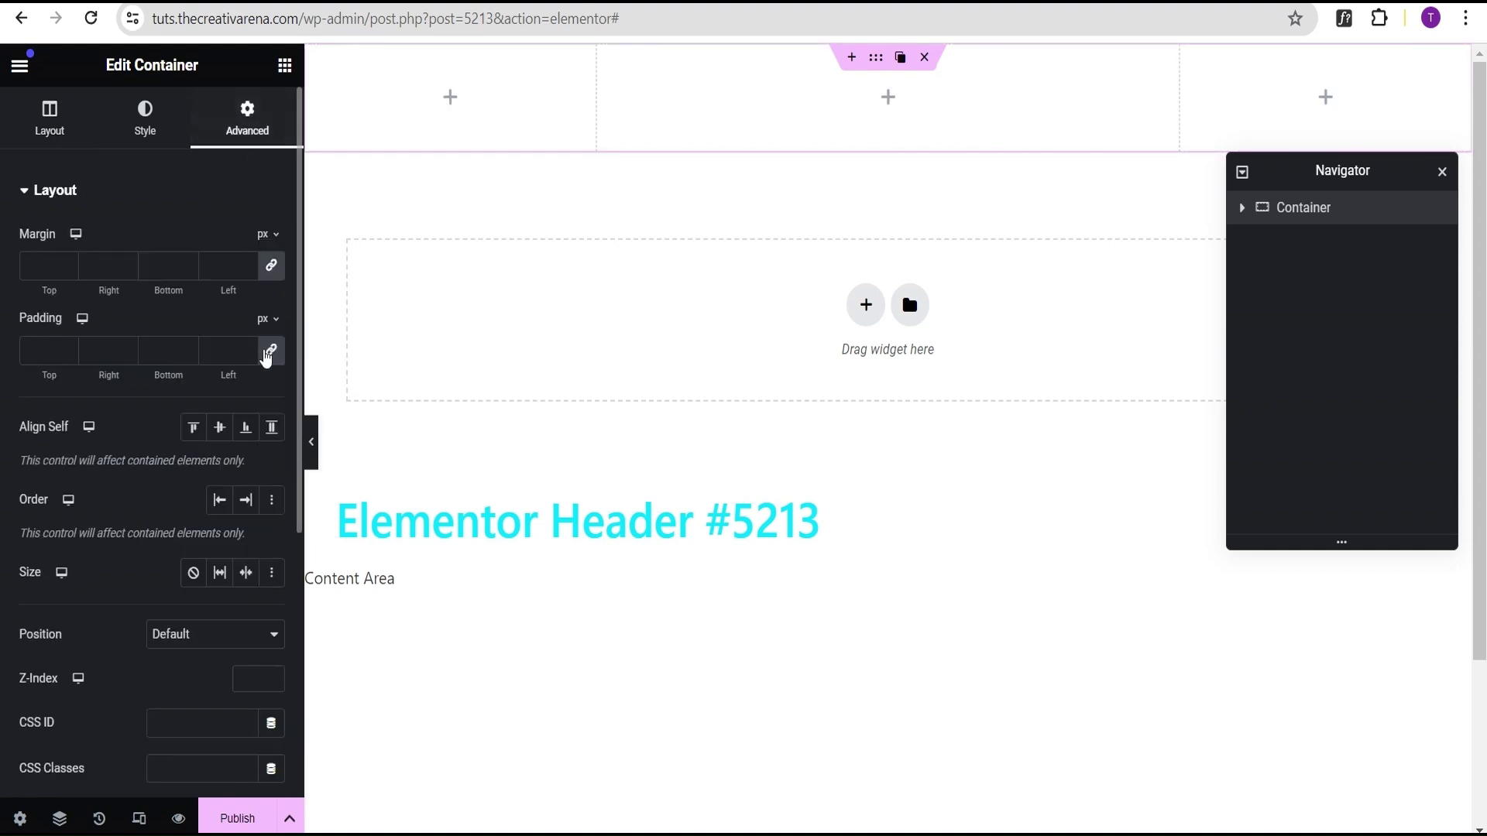
{"action": "left_click", "coordinate": [272, 352]}
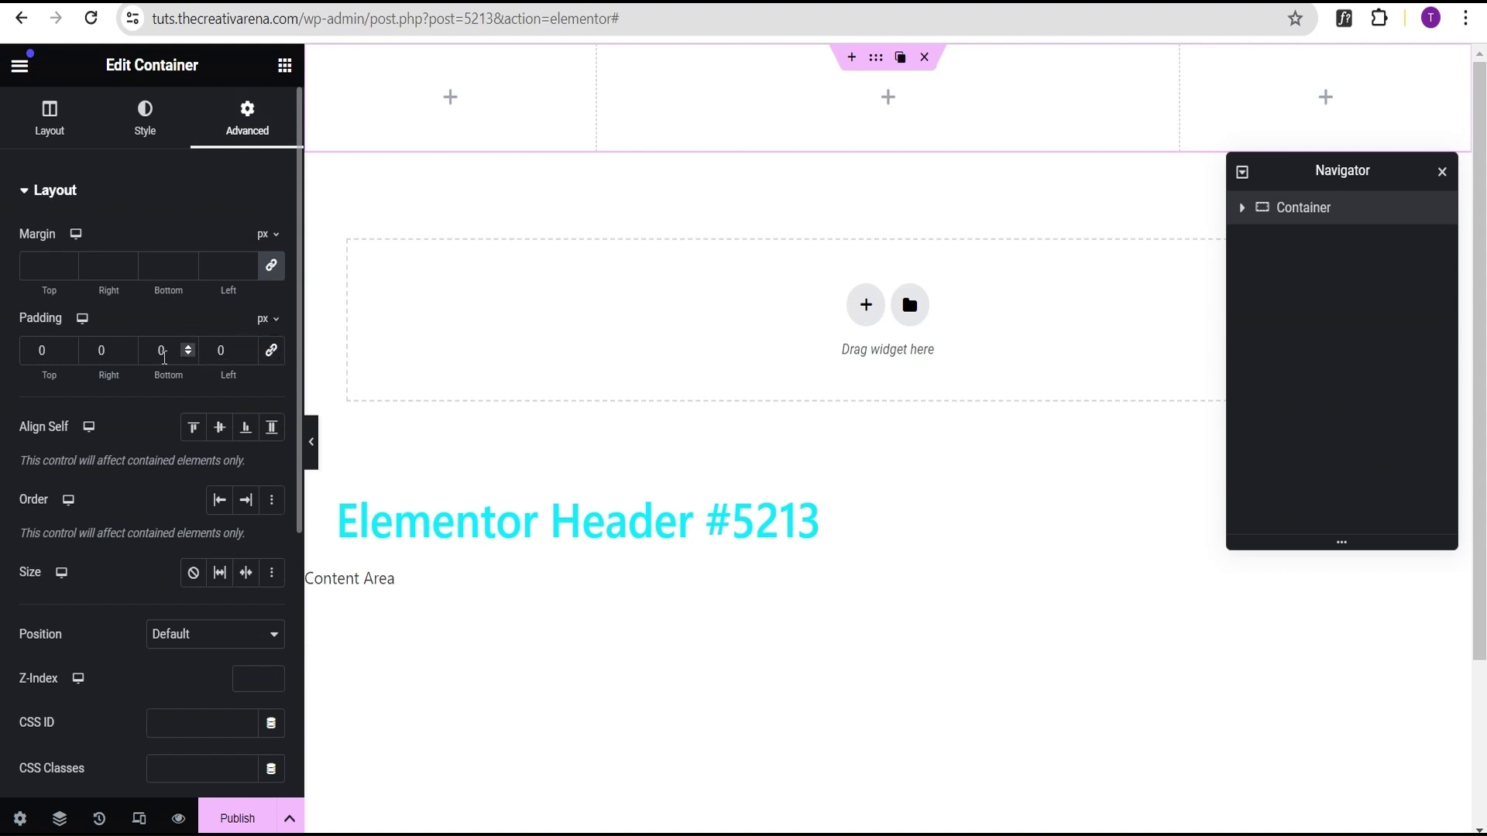
{"action": "left_click", "coordinate": [158, 351]}
{"action": "type", "text": "10"}
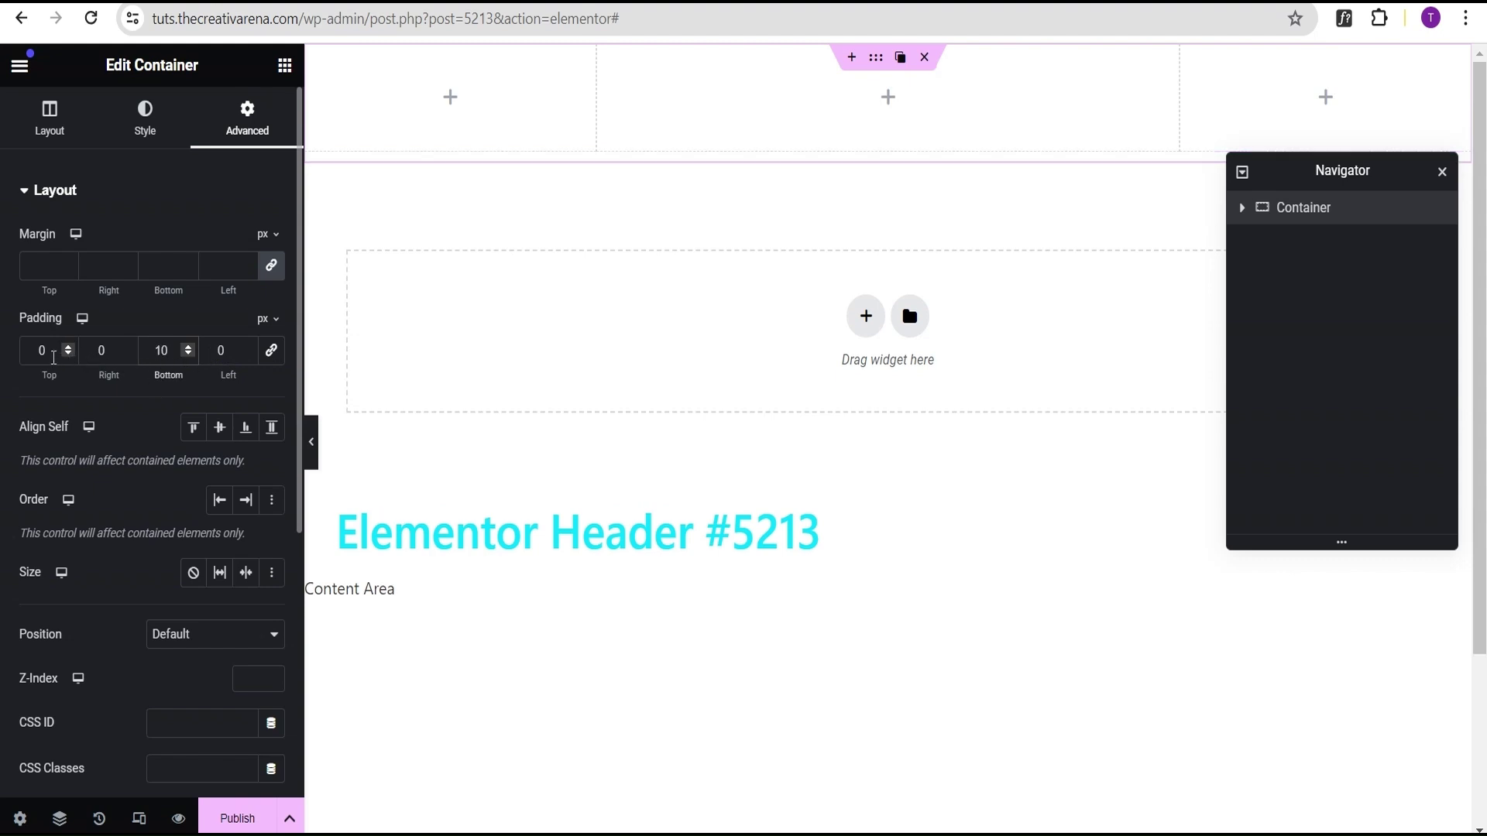
{"action": "left_click", "coordinate": [35, 354]}
{"action": "type", "text": "1"}
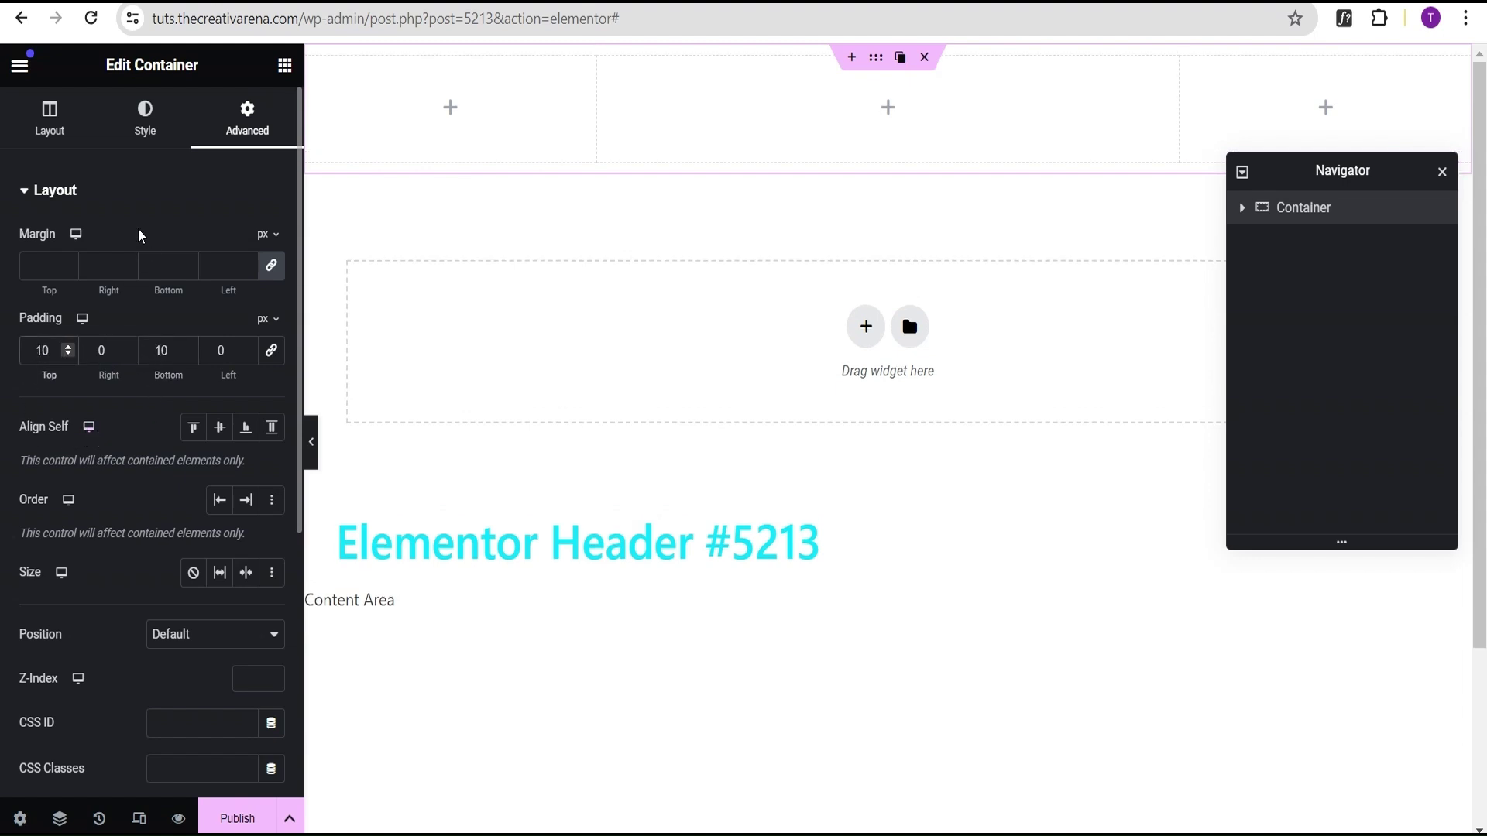
Give the header container a classic background in solid black, #000000
{"action": "left_click", "coordinate": [128, 138]}
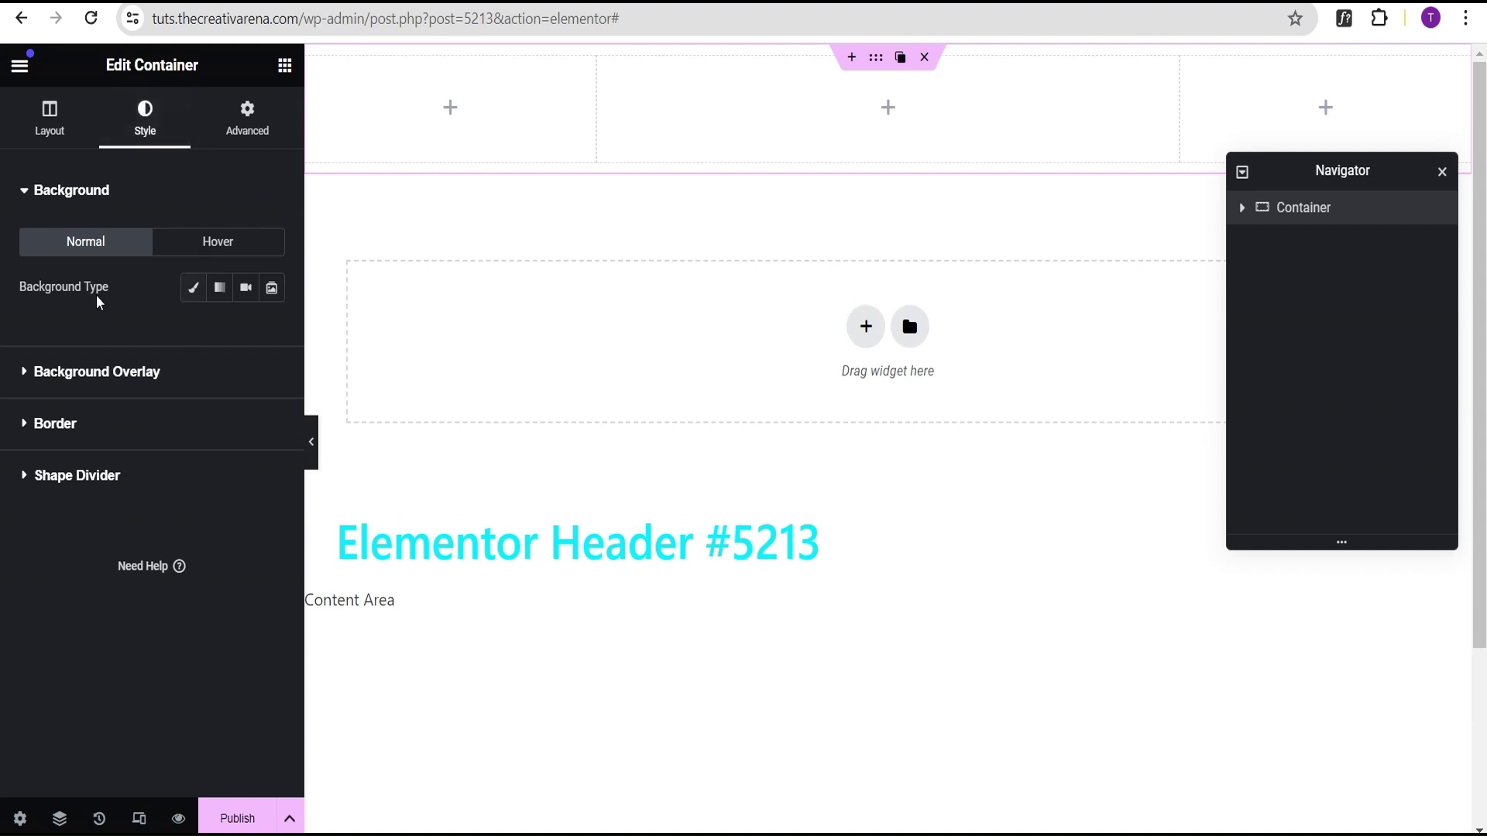
{"action": "left_click", "coordinate": [194, 287]}
{"action": "left_click", "coordinate": [272, 335]}
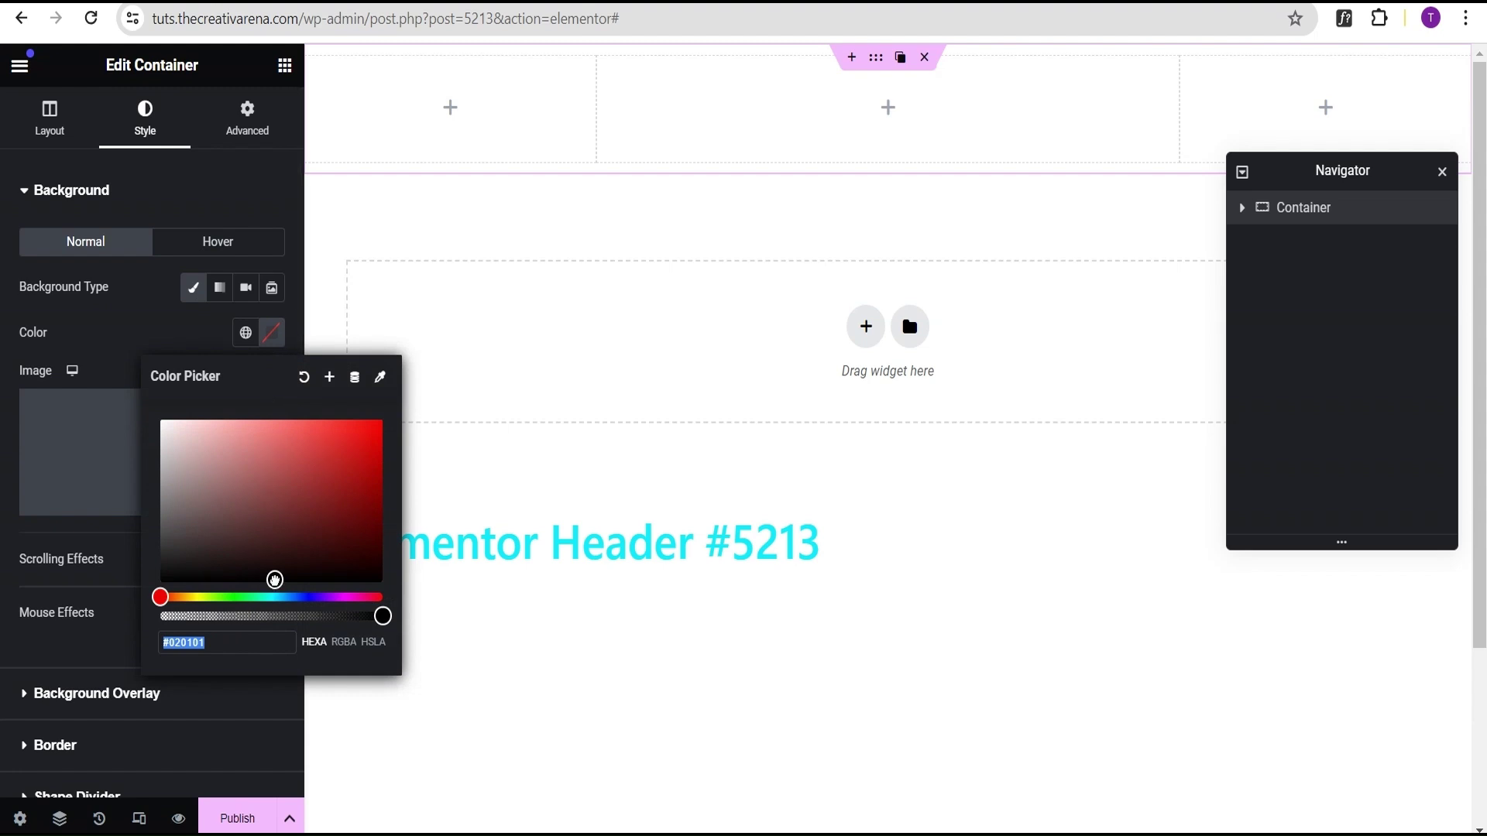
{"action": "left_click_drag", "start_coordinate": [273, 579], "coordinate": [273, 590]}
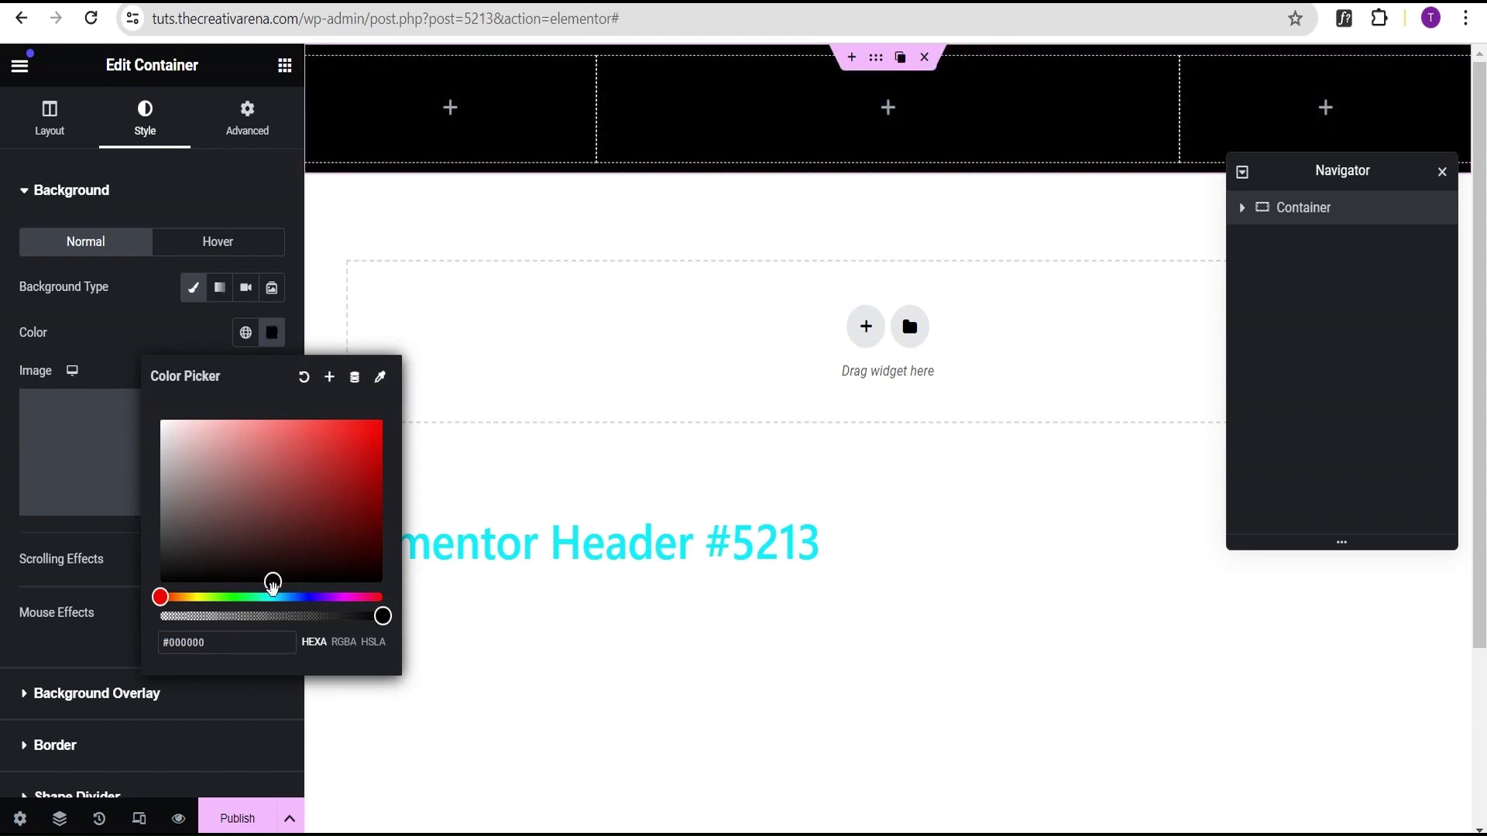
{"action": "left_click", "coordinate": [122, 322]}
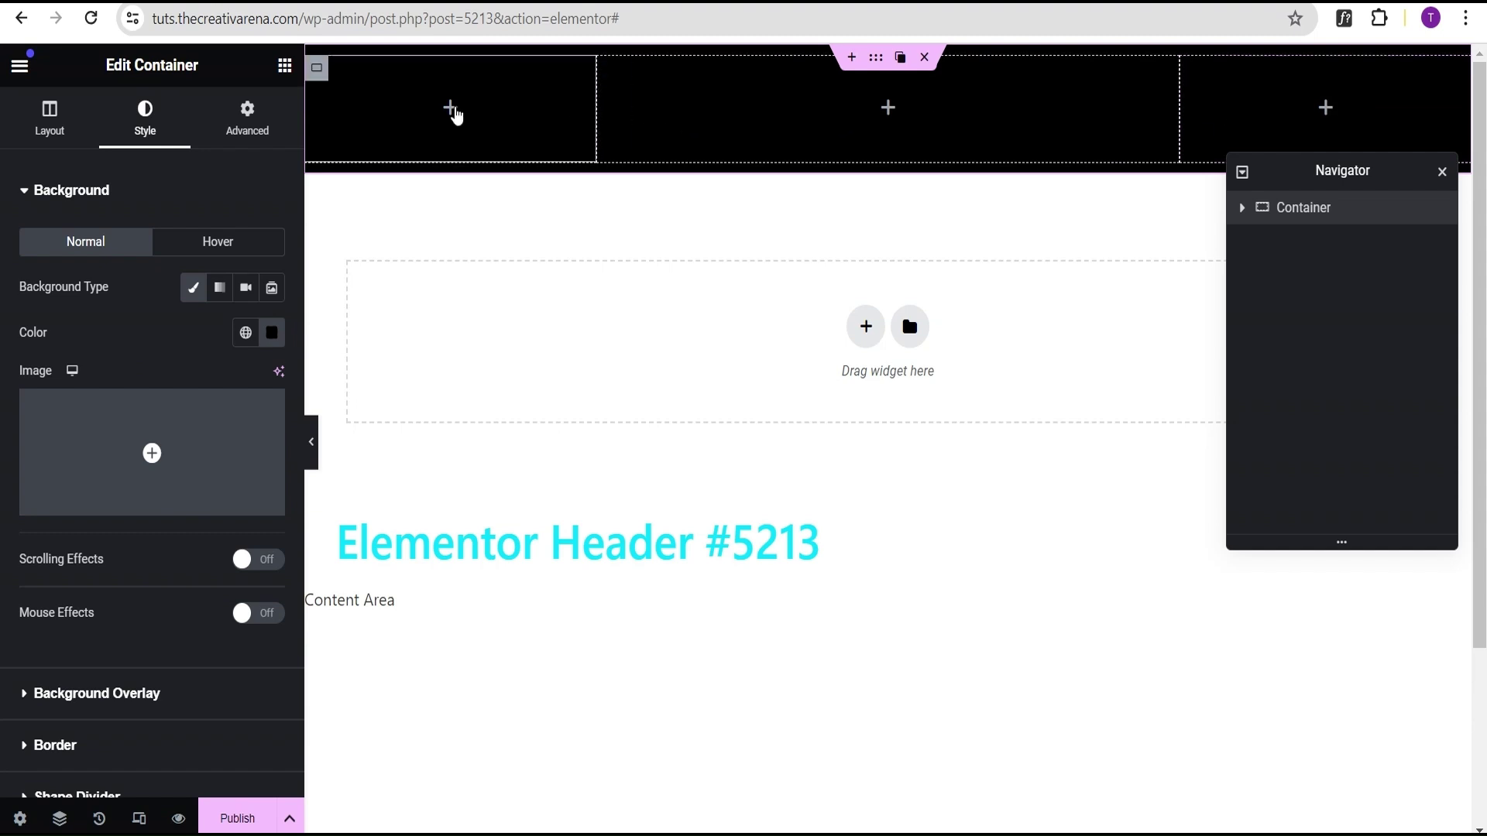
{"action": "left_click", "coordinate": [451, 108]}
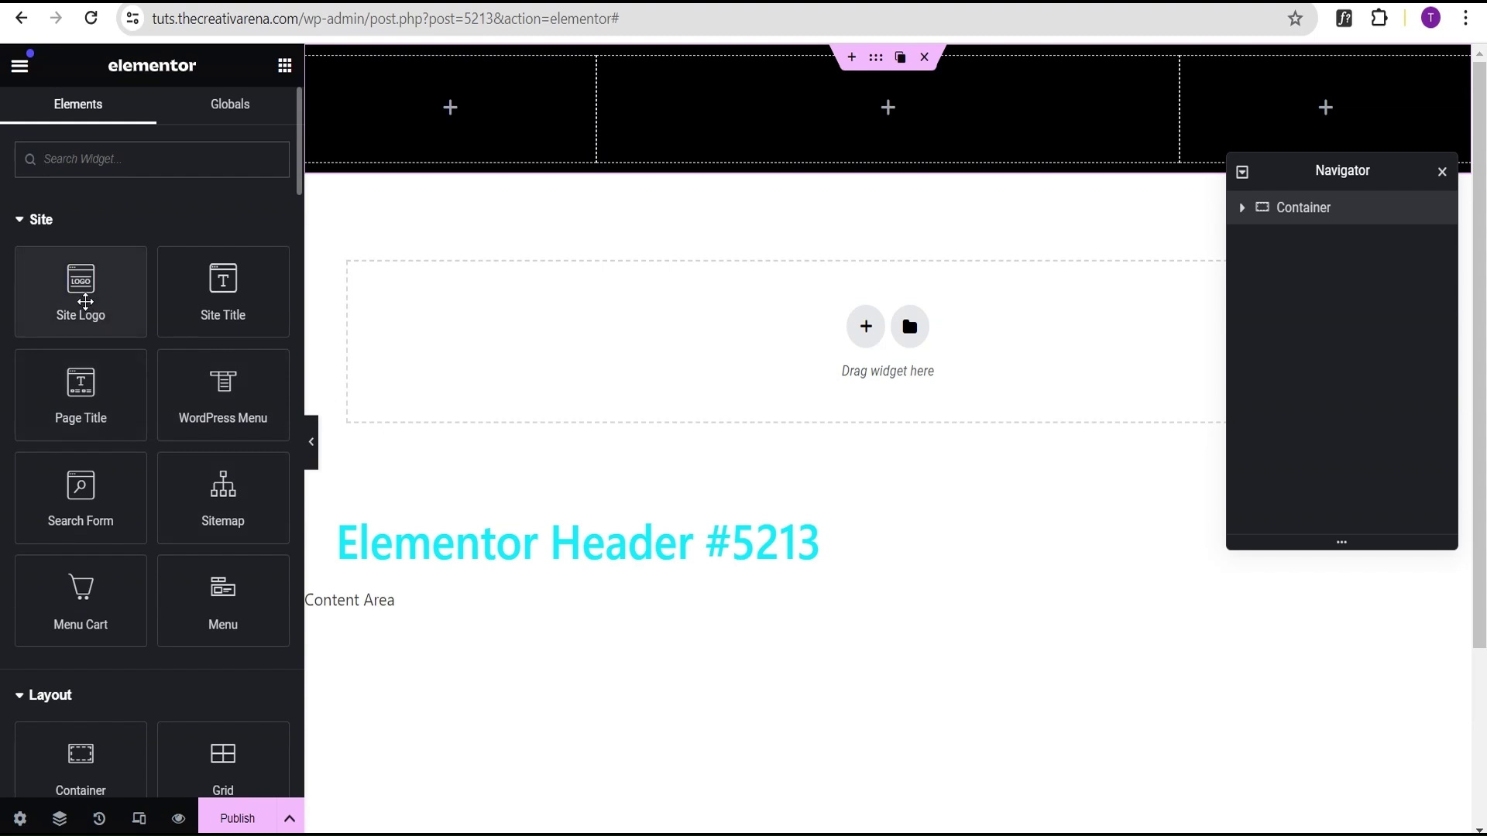
{"action": "left_click_drag", "start_coordinate": [85, 301], "coordinate": [492, 128]}
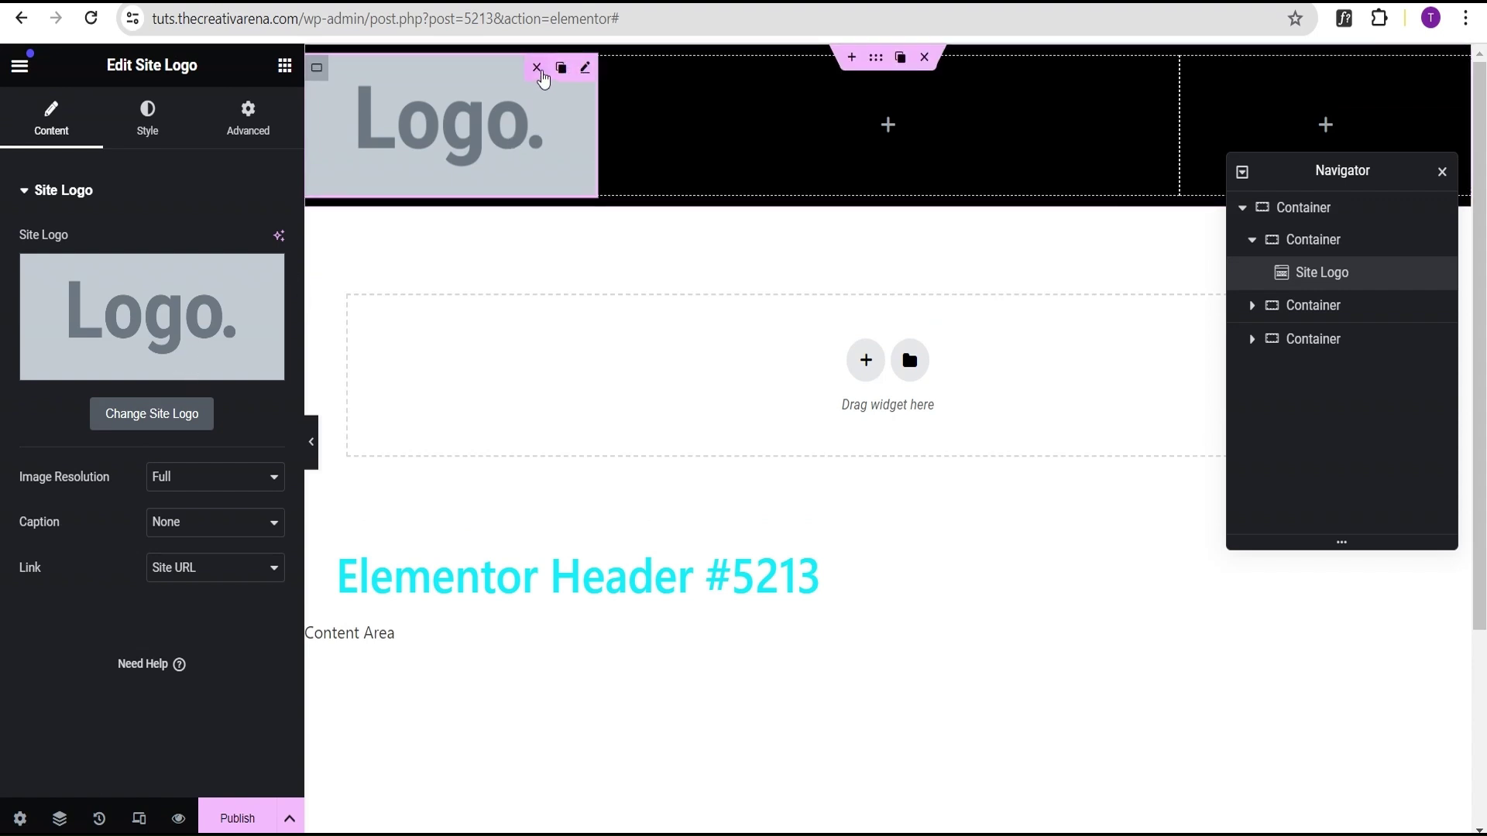
{"action": "left_click", "coordinate": [541, 68]}
Add an Image widget to the first column and fill it with t-logo.png, found by searching the media library for "logo"
{"action": "scroll", "coordinate": [222, 604], "scroll_direction": "down", "scroll_amount": 4}
{"action": "left_click_drag", "start_coordinate": [222, 608], "coordinate": [443, 107]}
{"action": "left_click", "coordinate": [184, 329]}
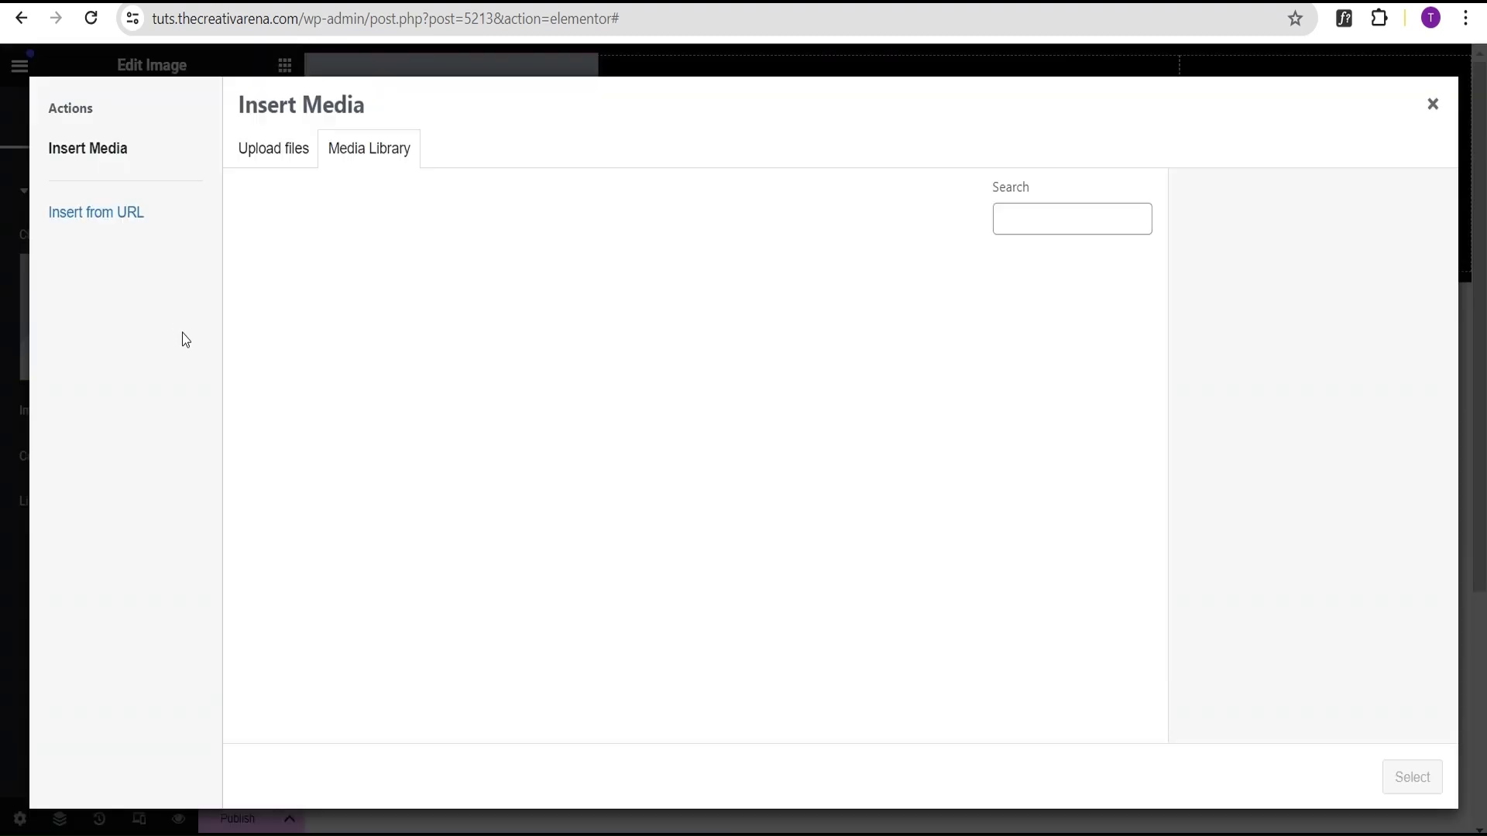
{"action": "left_click", "coordinate": [1017, 210]}
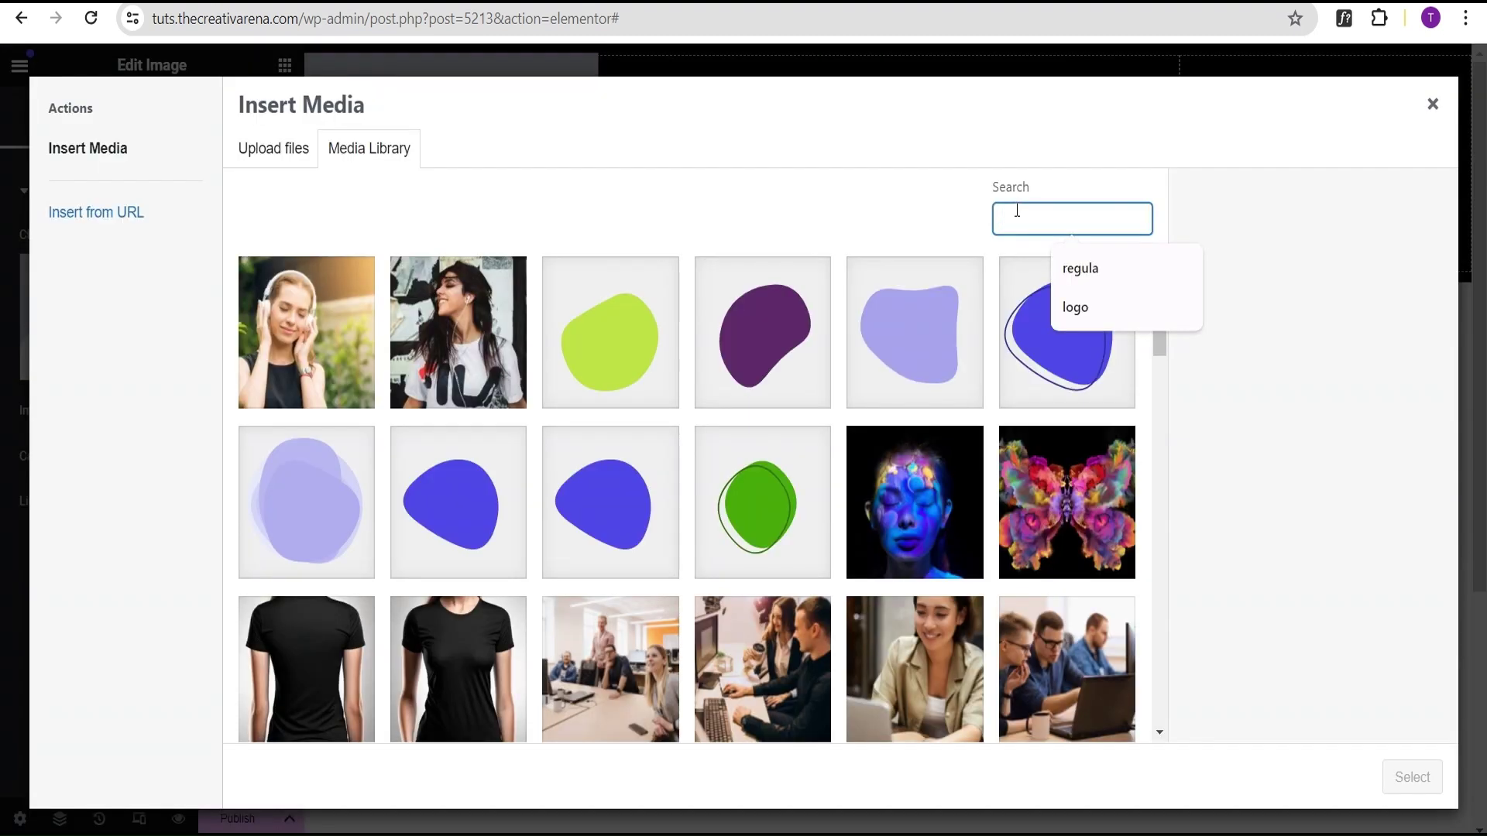
{"action": "left_click", "coordinate": [1076, 309]}
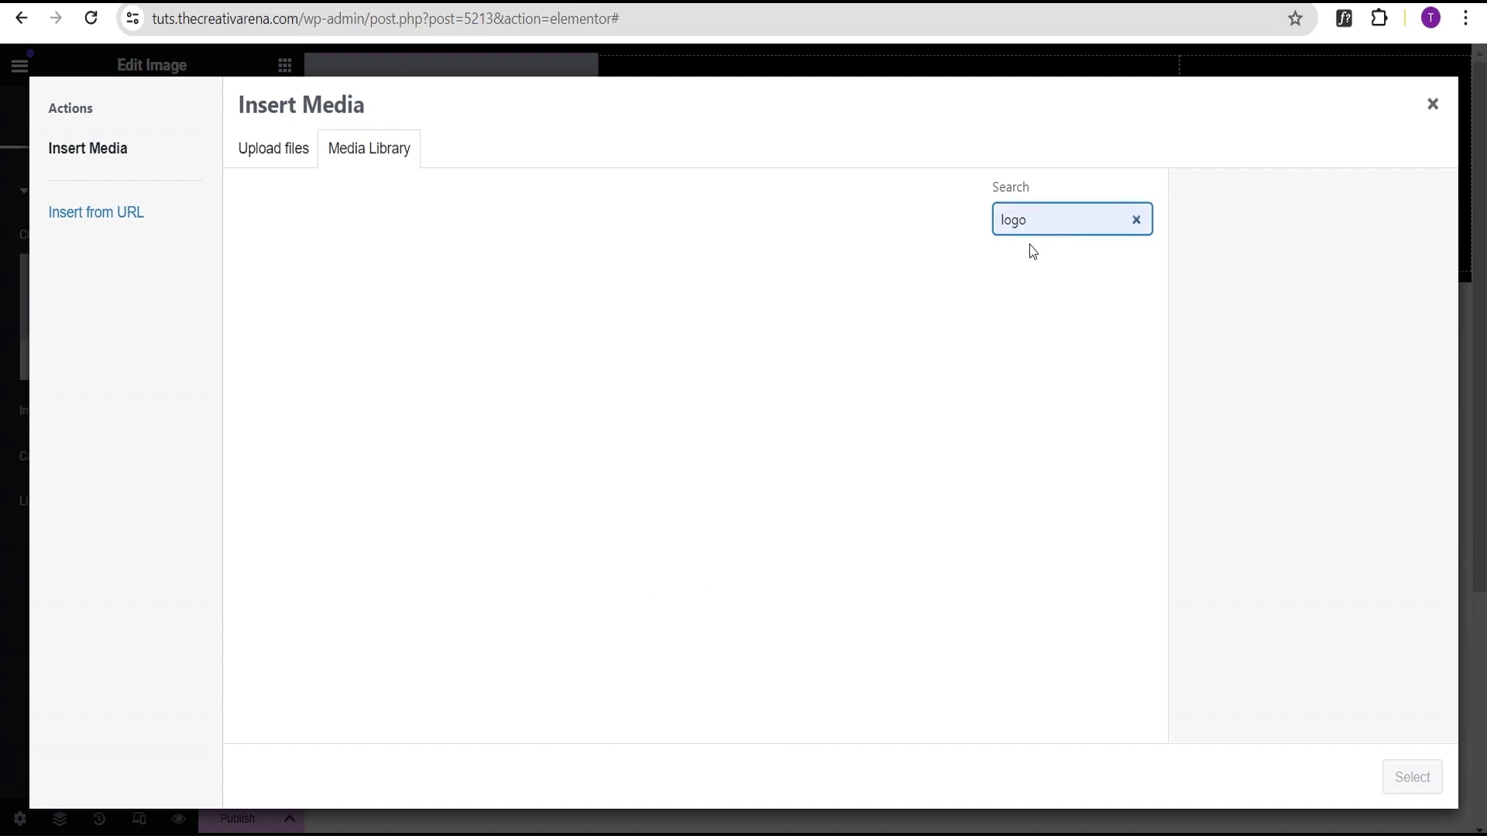
{"action": "left_click", "coordinate": [282, 345]}
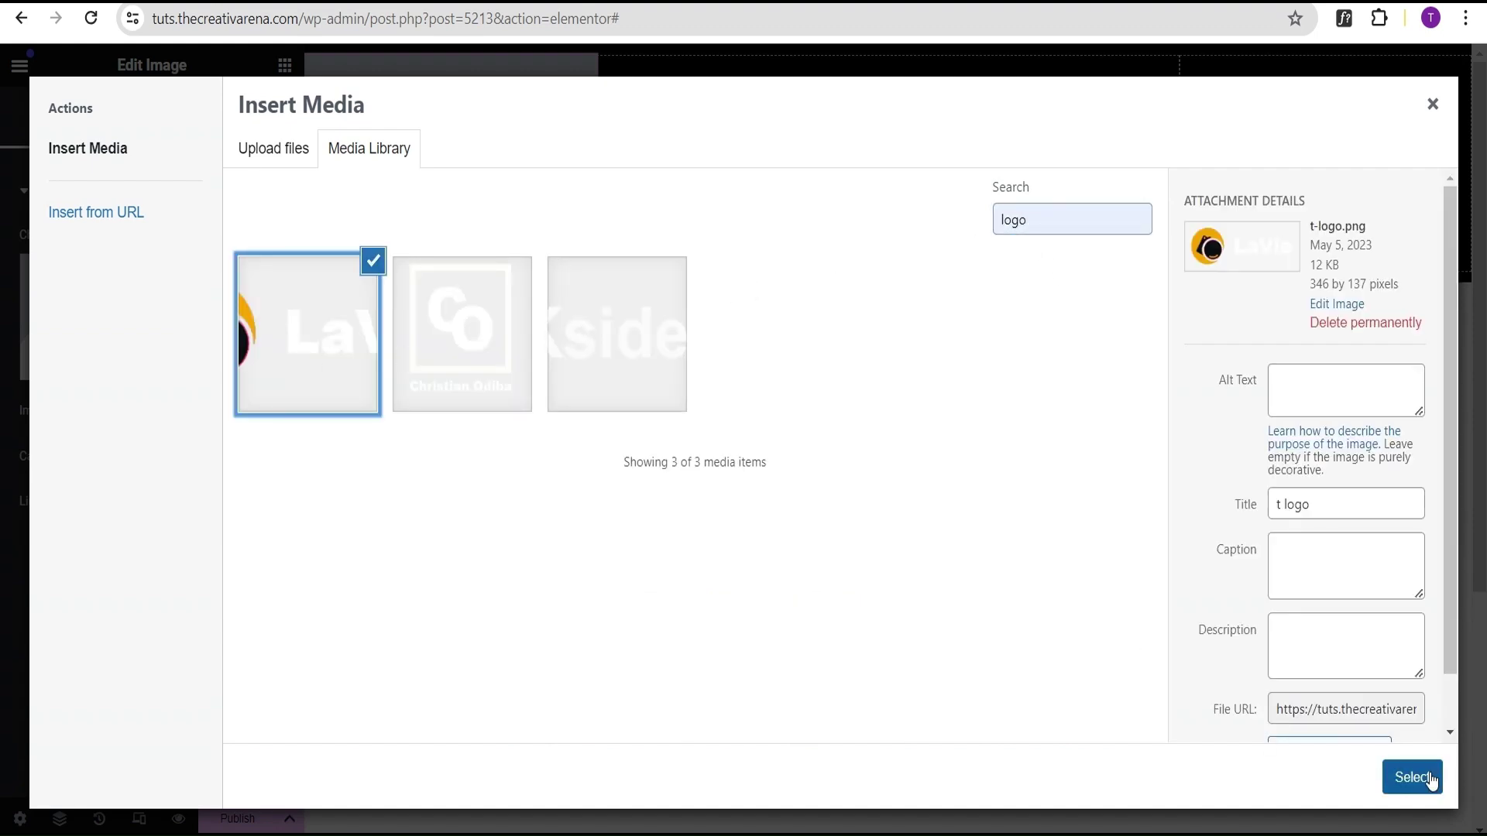
{"action": "left_click", "coordinate": [1427, 779]}
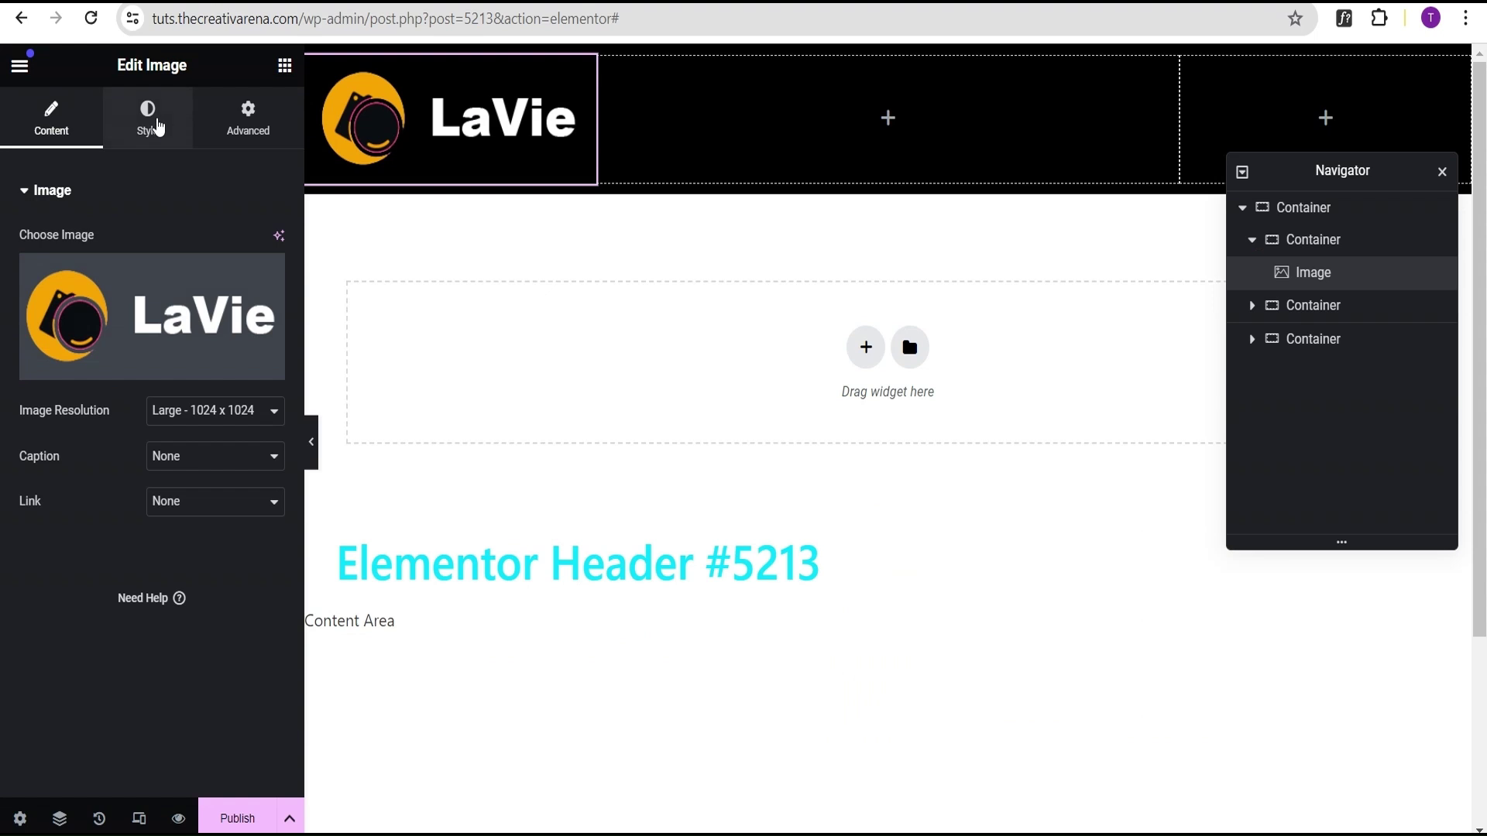
Set the logo image's max width to 60% and justify the content of its column container to Center
{"action": "left_click", "coordinate": [148, 121]}
{"action": "left_click", "coordinate": [248, 380]}
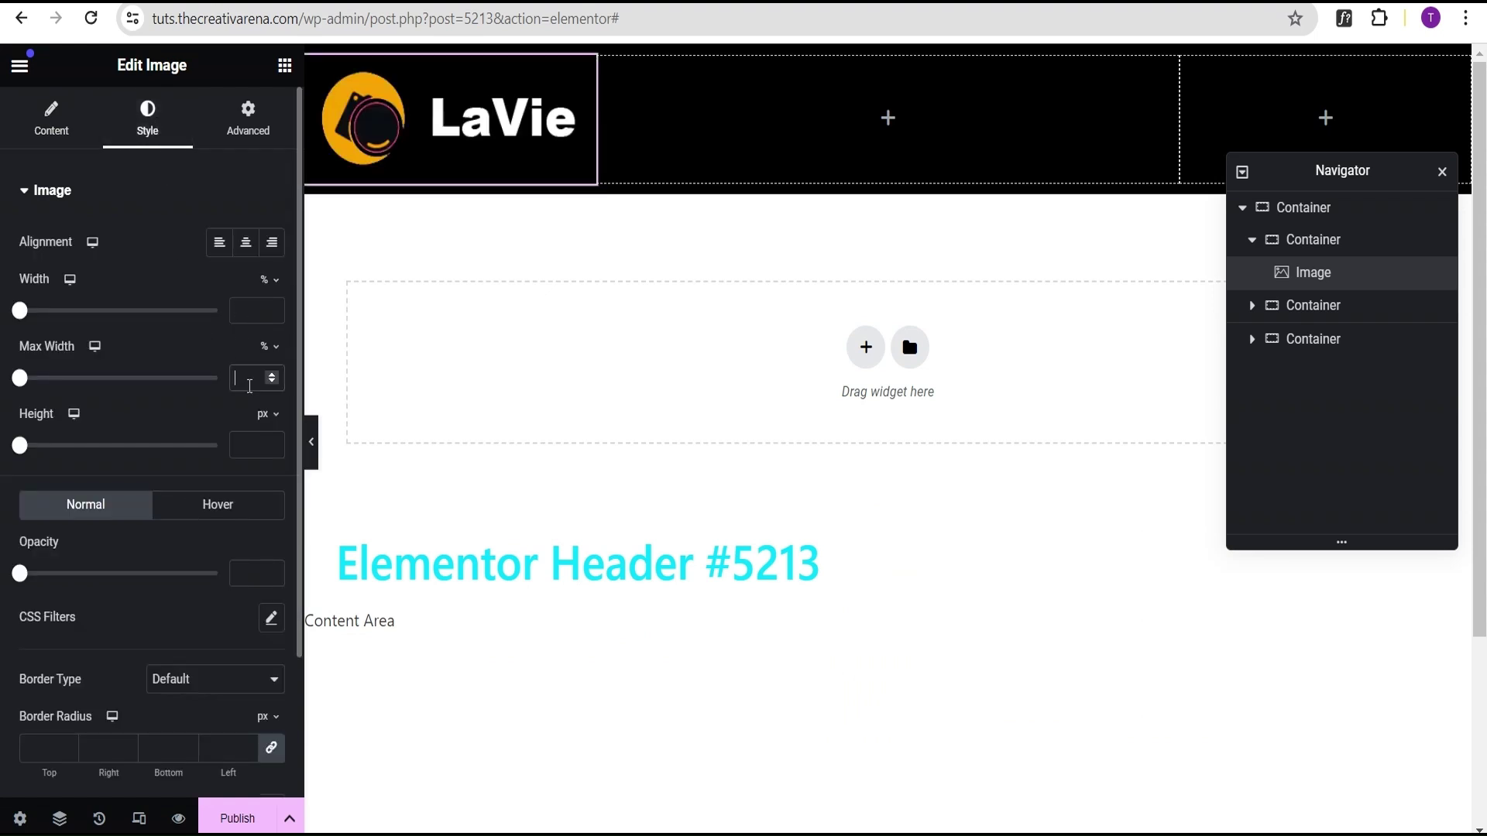
{"action": "type", "text": "60"}
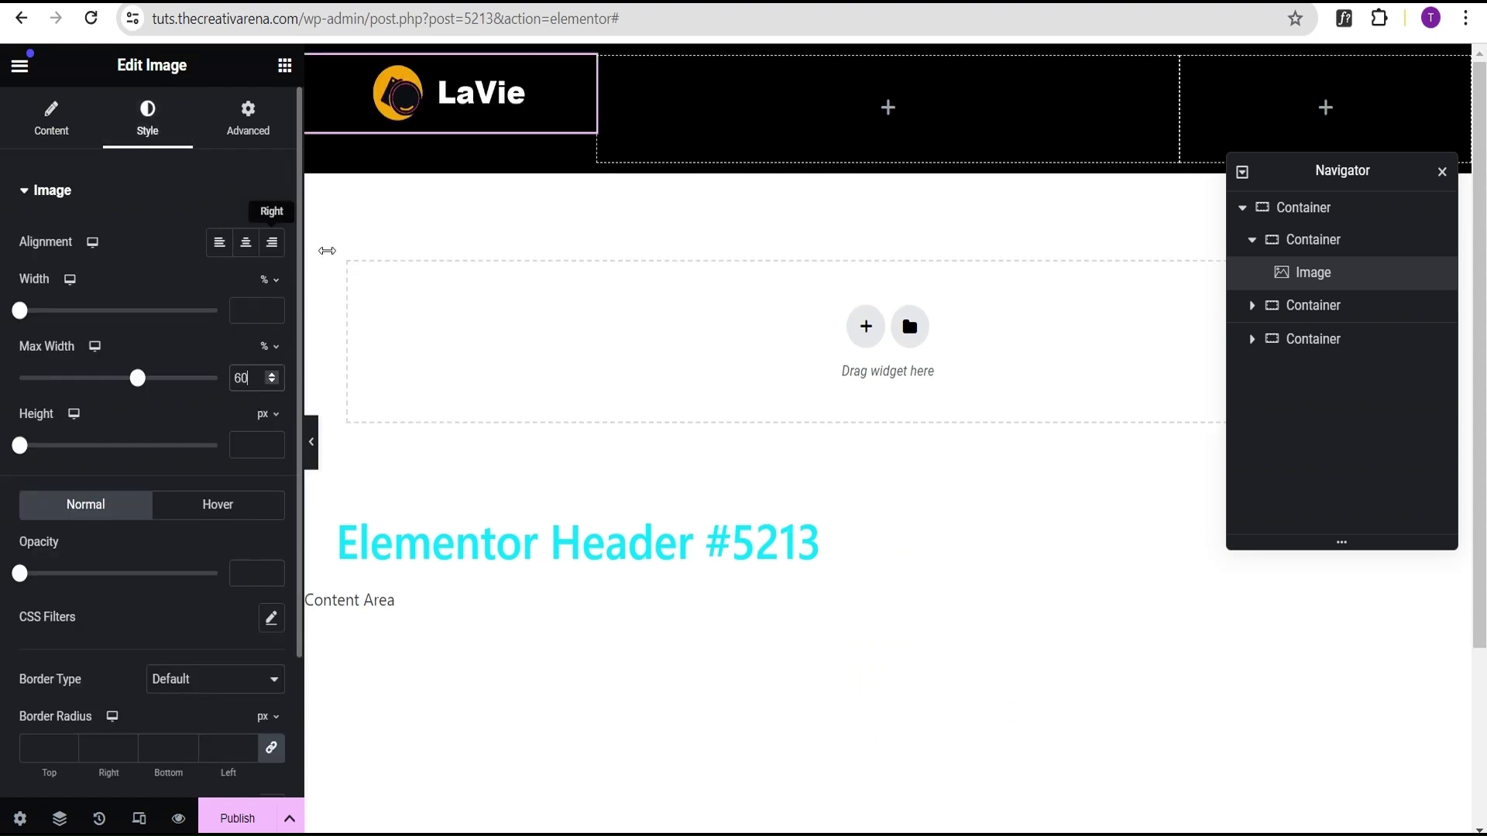
{"action": "left_click", "coordinate": [319, 72]}
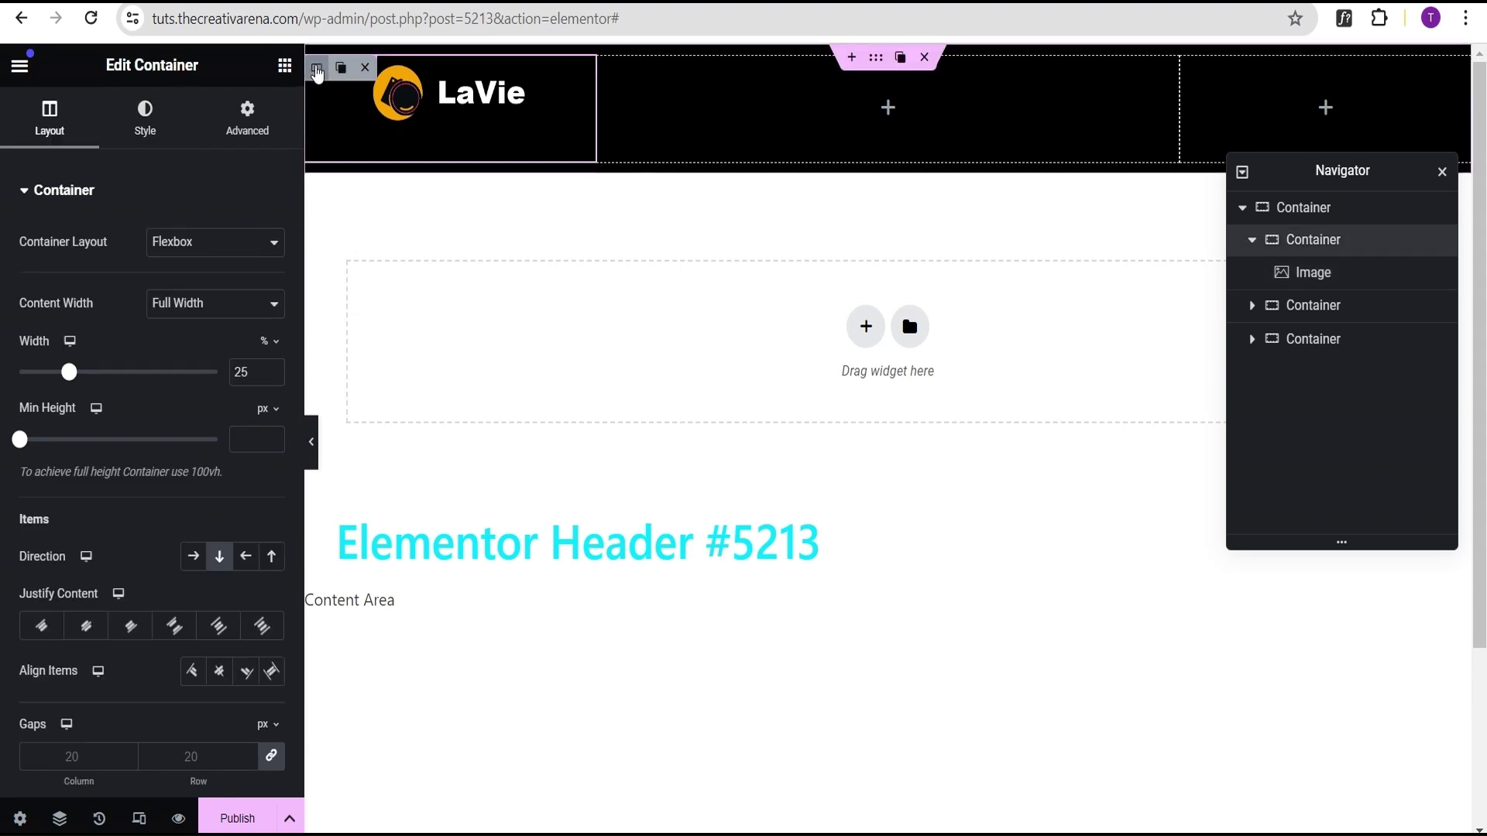
{"action": "left_click", "coordinate": [86, 626]}
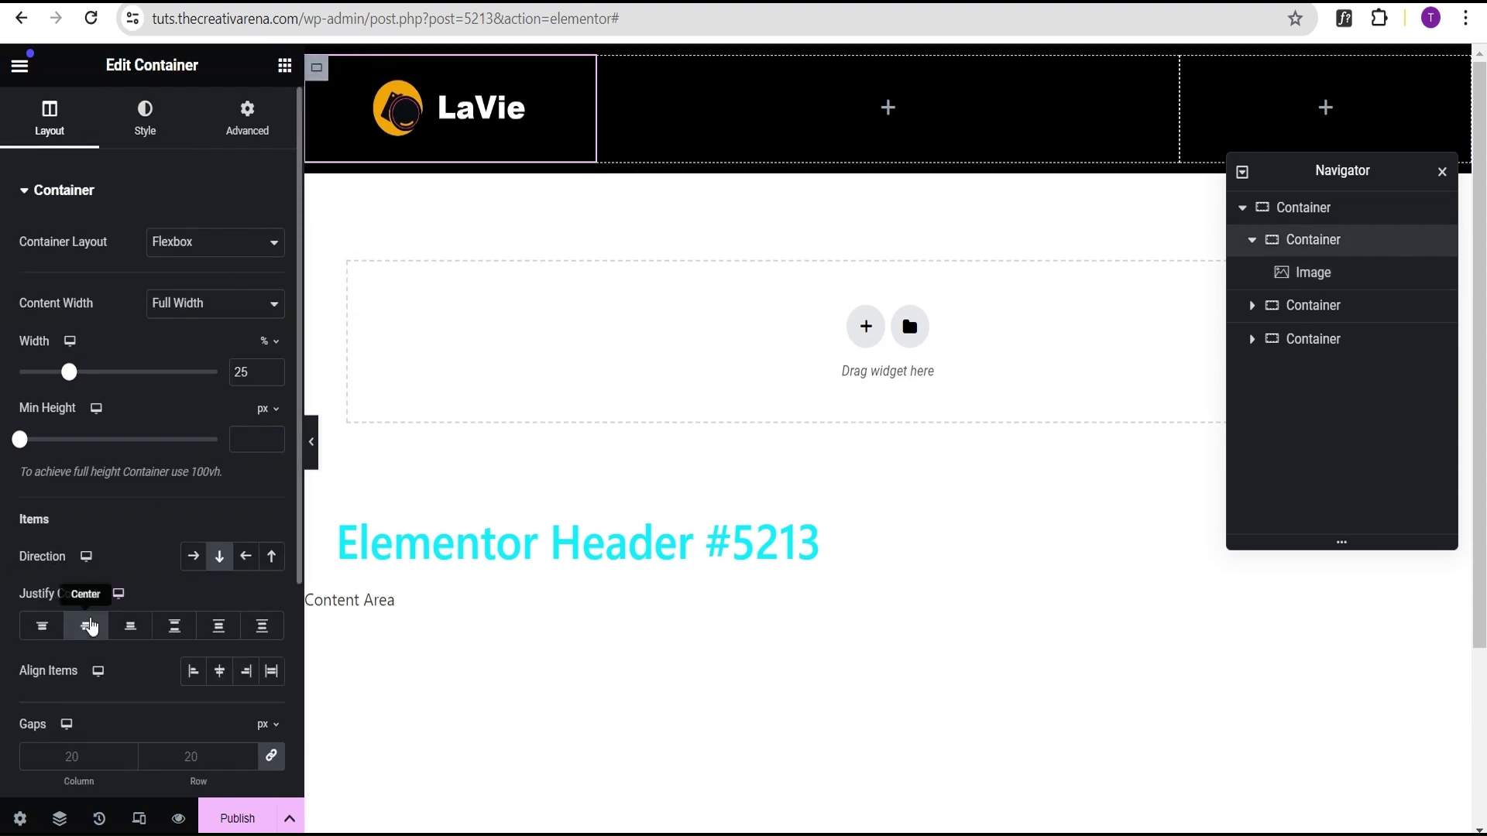
Add a WordPress Menu widget to the middle column and set its container's justify content and align items to Center
{"action": "left_click", "coordinate": [889, 110]}
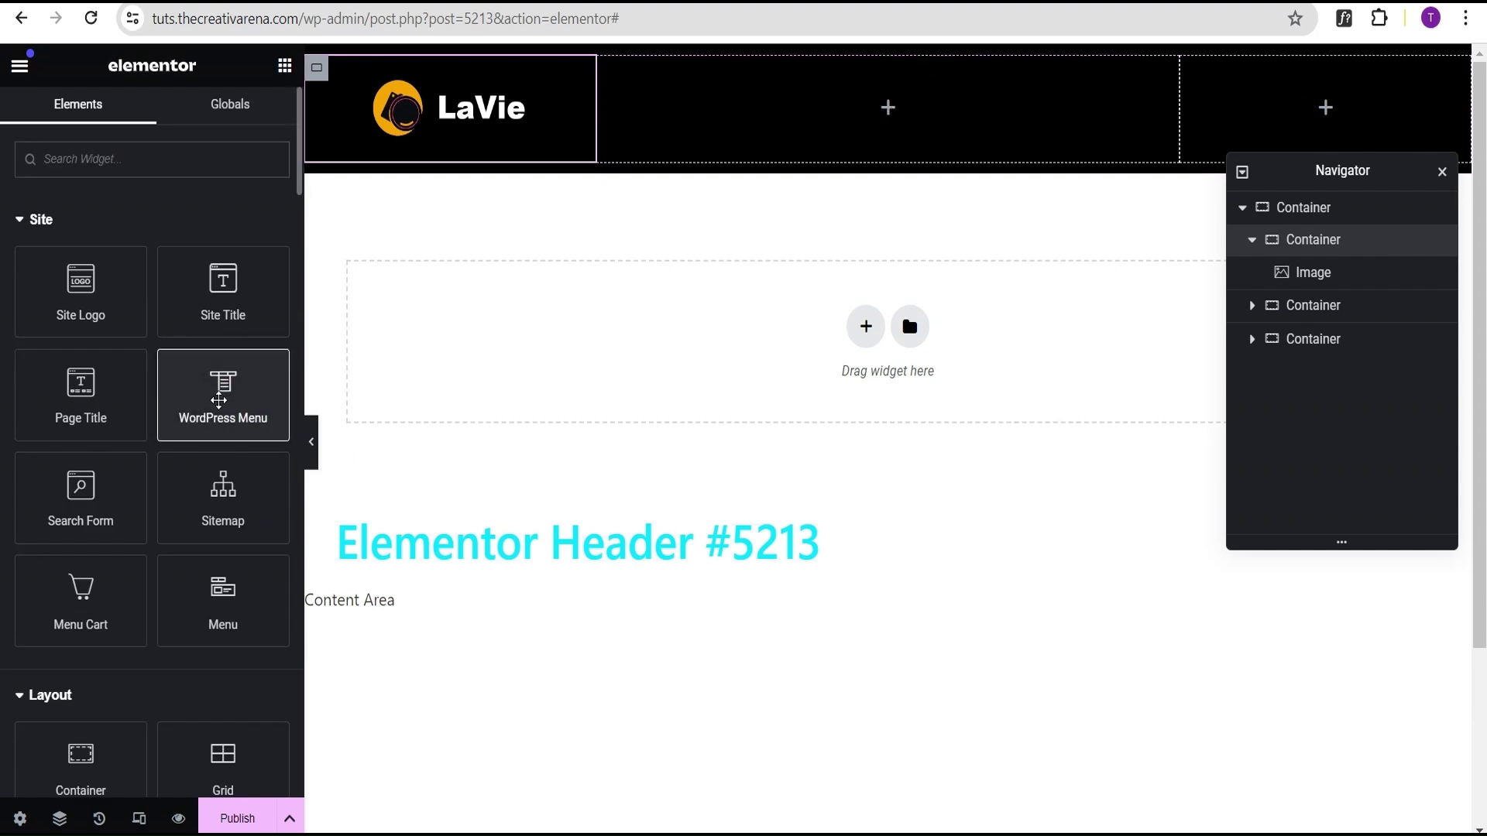
{"action": "left_click_drag", "start_coordinate": [219, 400], "coordinate": [903, 133]}
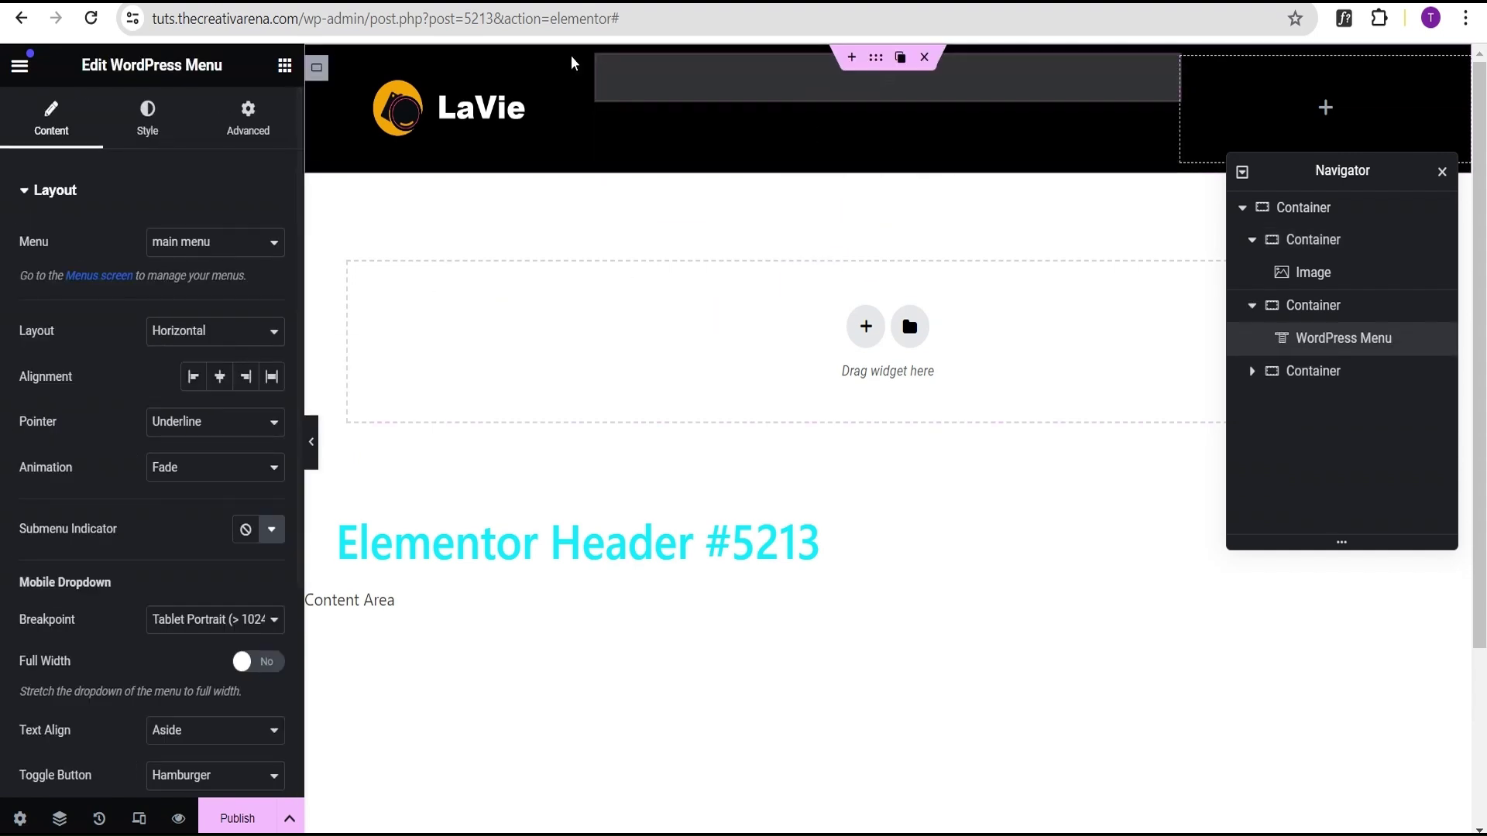
{"action": "left_click", "coordinate": [603, 67]}
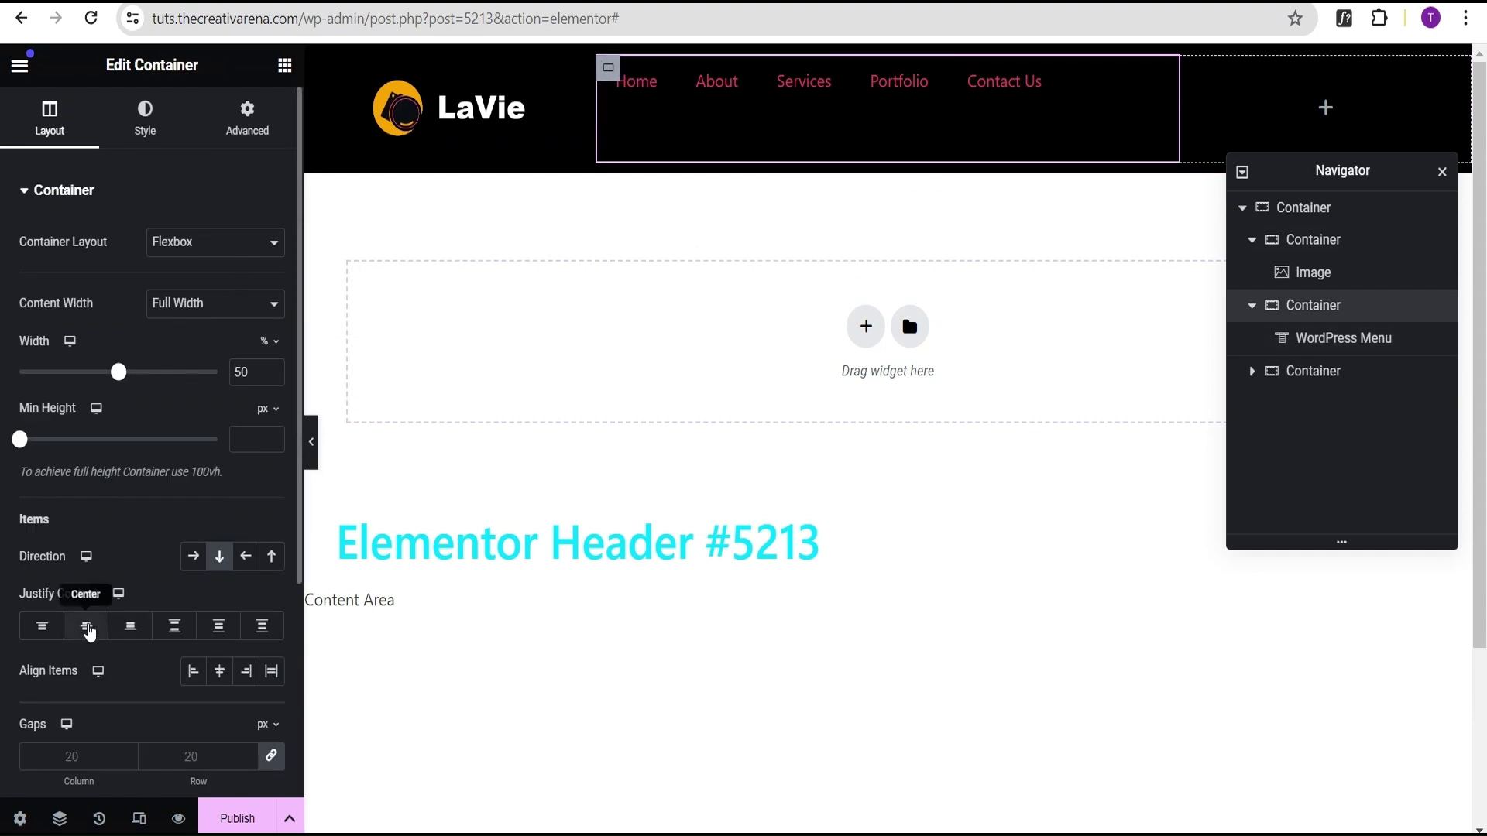
{"action": "left_click", "coordinate": [87, 629]}
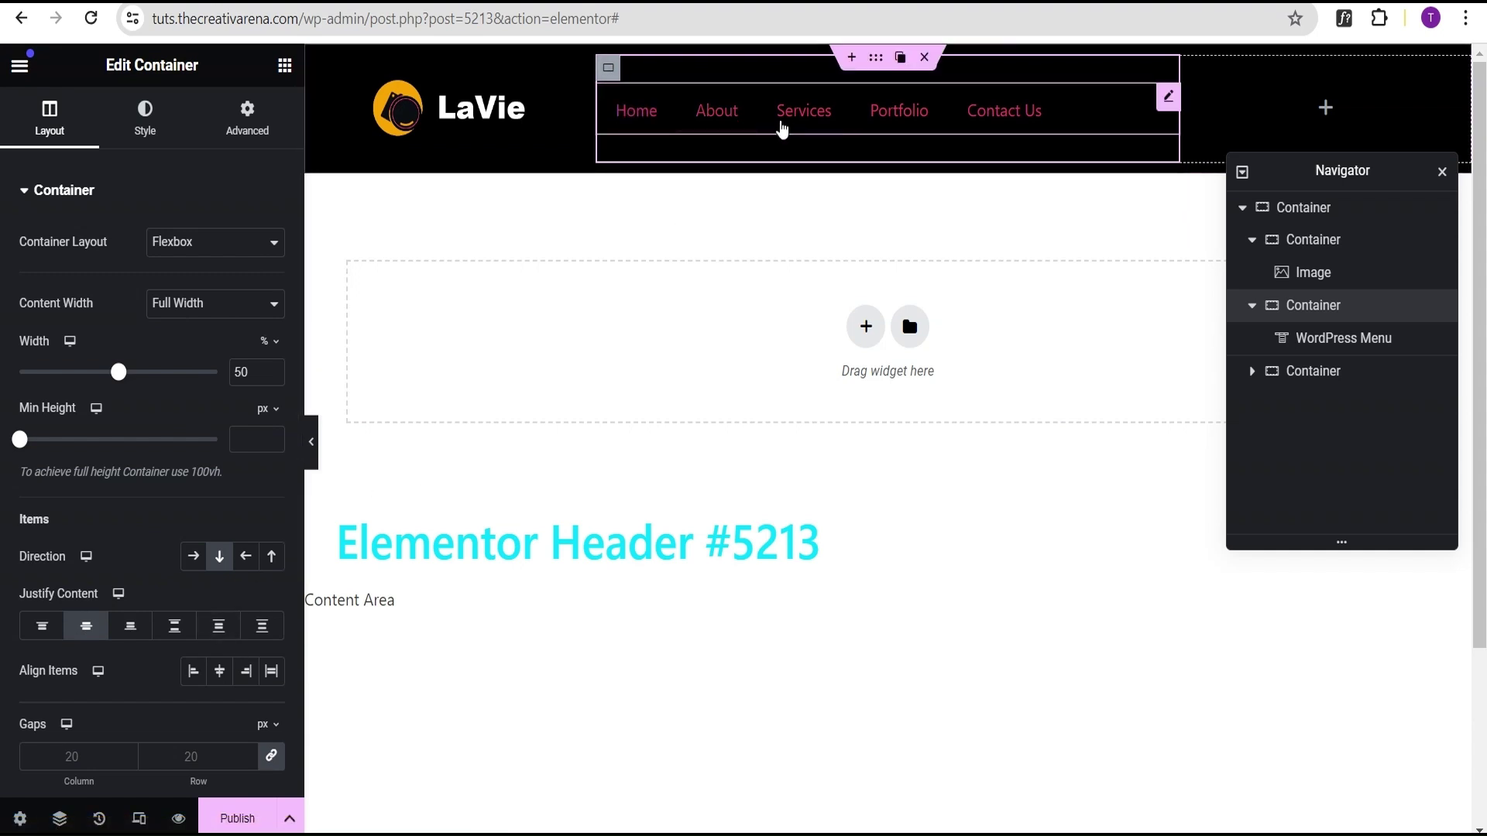
{"action": "left_click", "coordinate": [220, 675]}
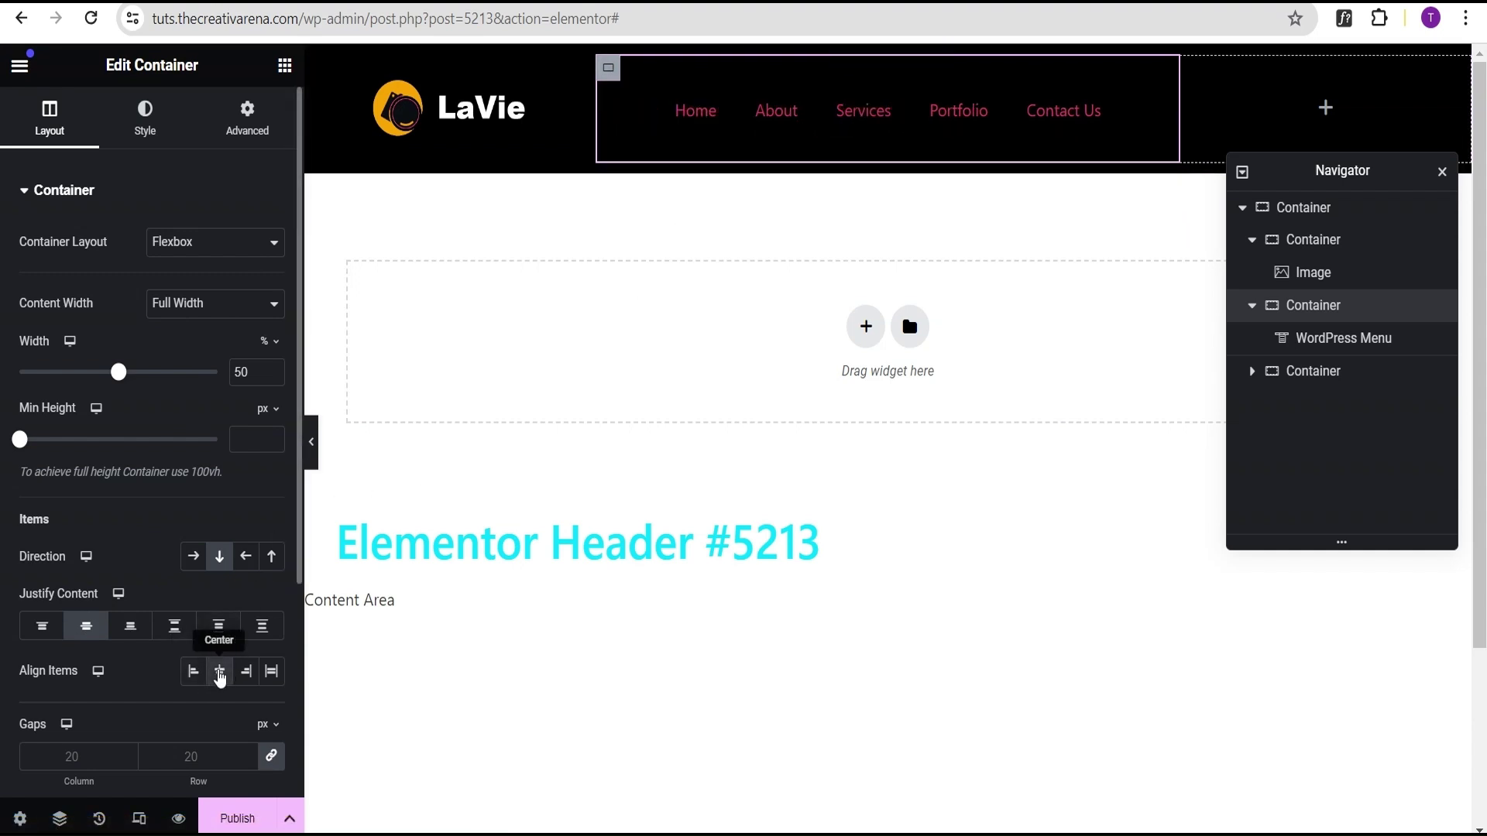
Set the WordPress Menu's main menu typography size to 18 px
{"action": "left_click", "coordinate": [1109, 99]}
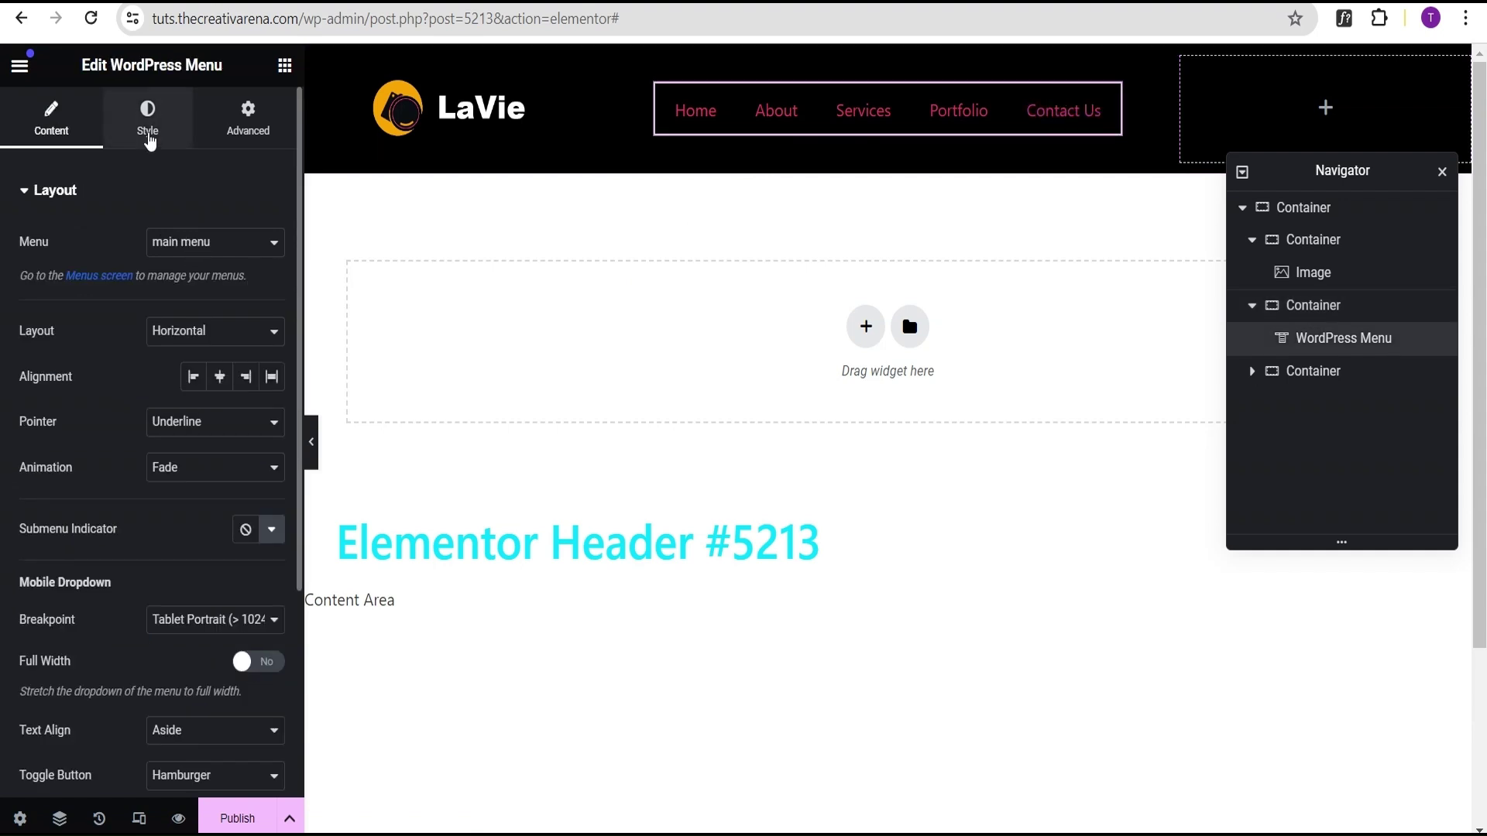
{"action": "left_click", "coordinate": [149, 131]}
{"action": "left_click", "coordinate": [271, 243]}
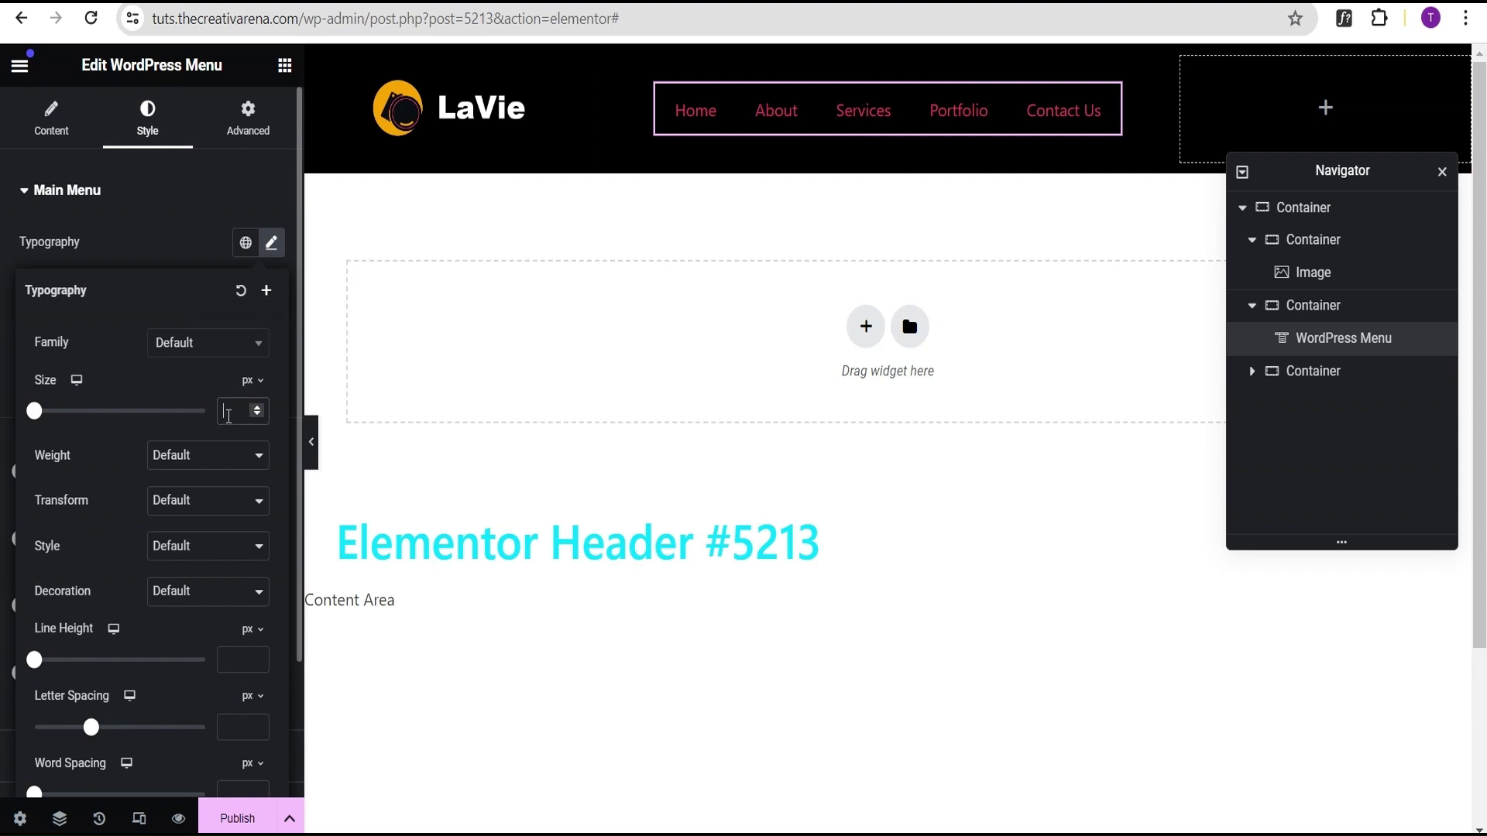
{"action": "left_click", "coordinate": [229, 416]}
{"action": "type", "text": "18"}
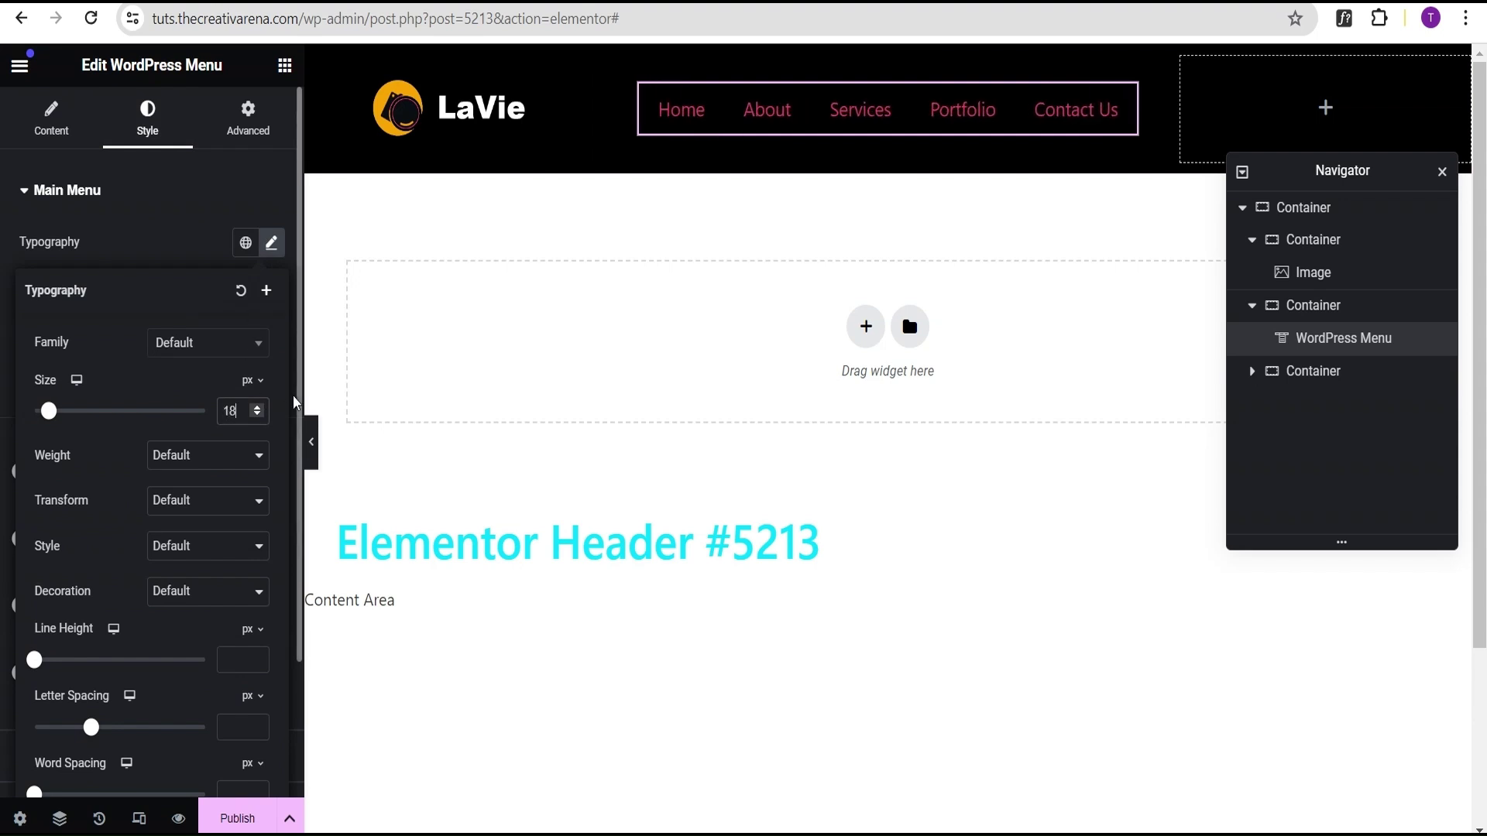
{"action": "left_click", "coordinate": [189, 239]}
Set the main menu's normal text color to white, #FFFFFF
{"action": "left_click", "coordinate": [271, 333]}
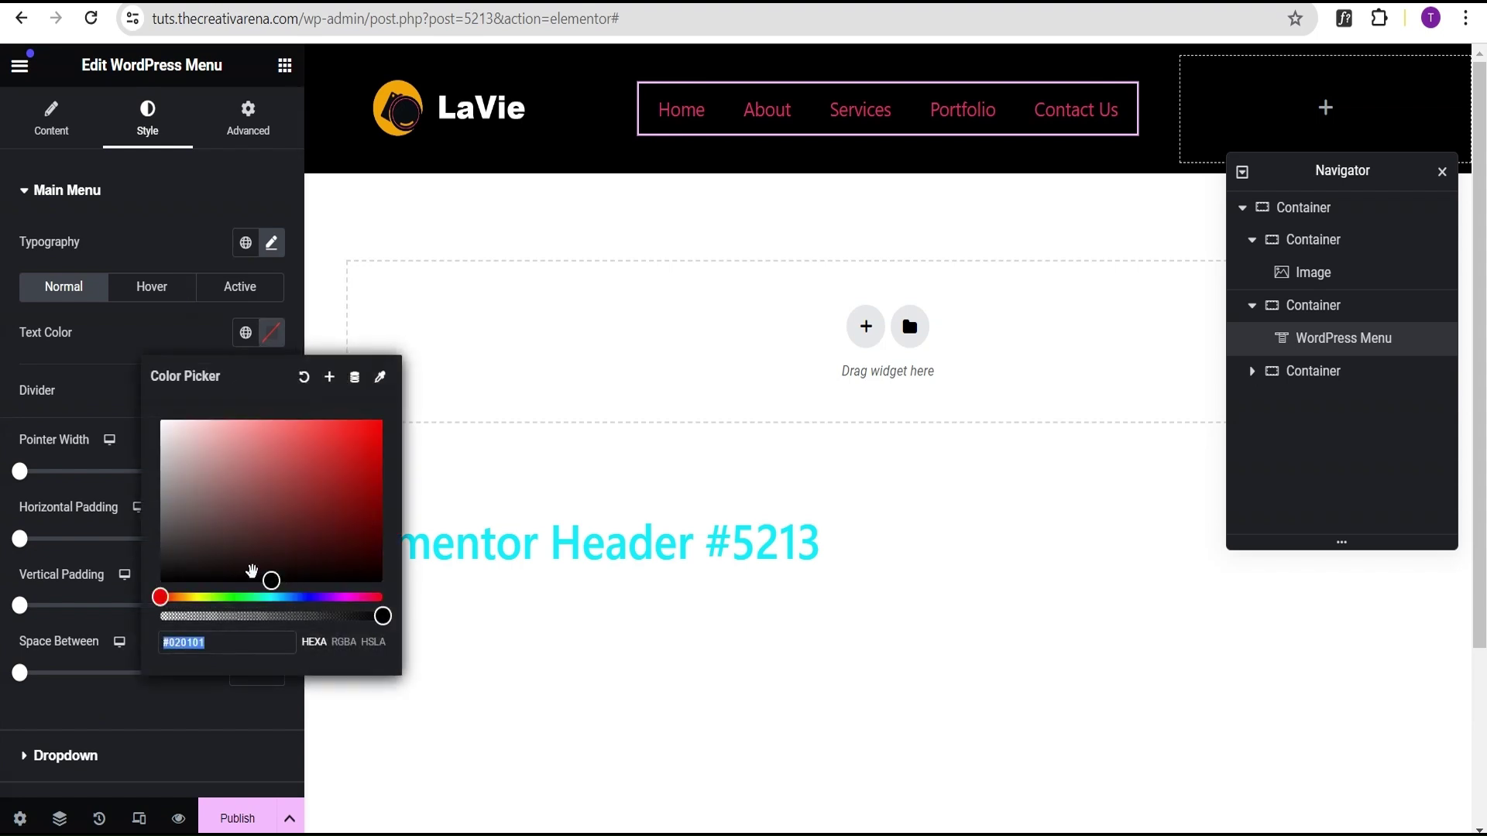
{"action": "left_click_drag", "start_coordinate": [265, 579], "coordinate": [129, 406]}
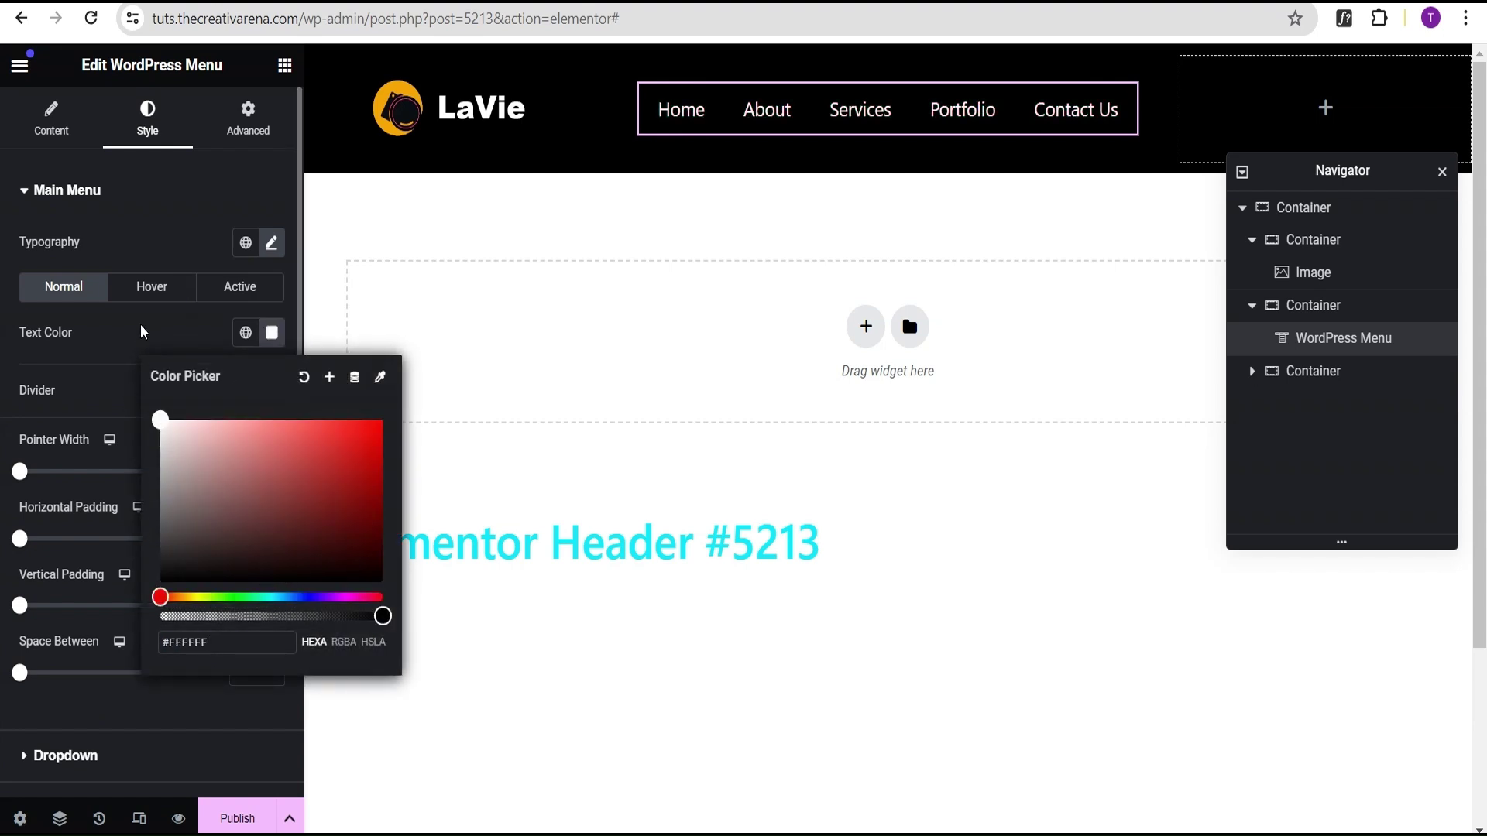
{"action": "left_click", "coordinate": [177, 192]}
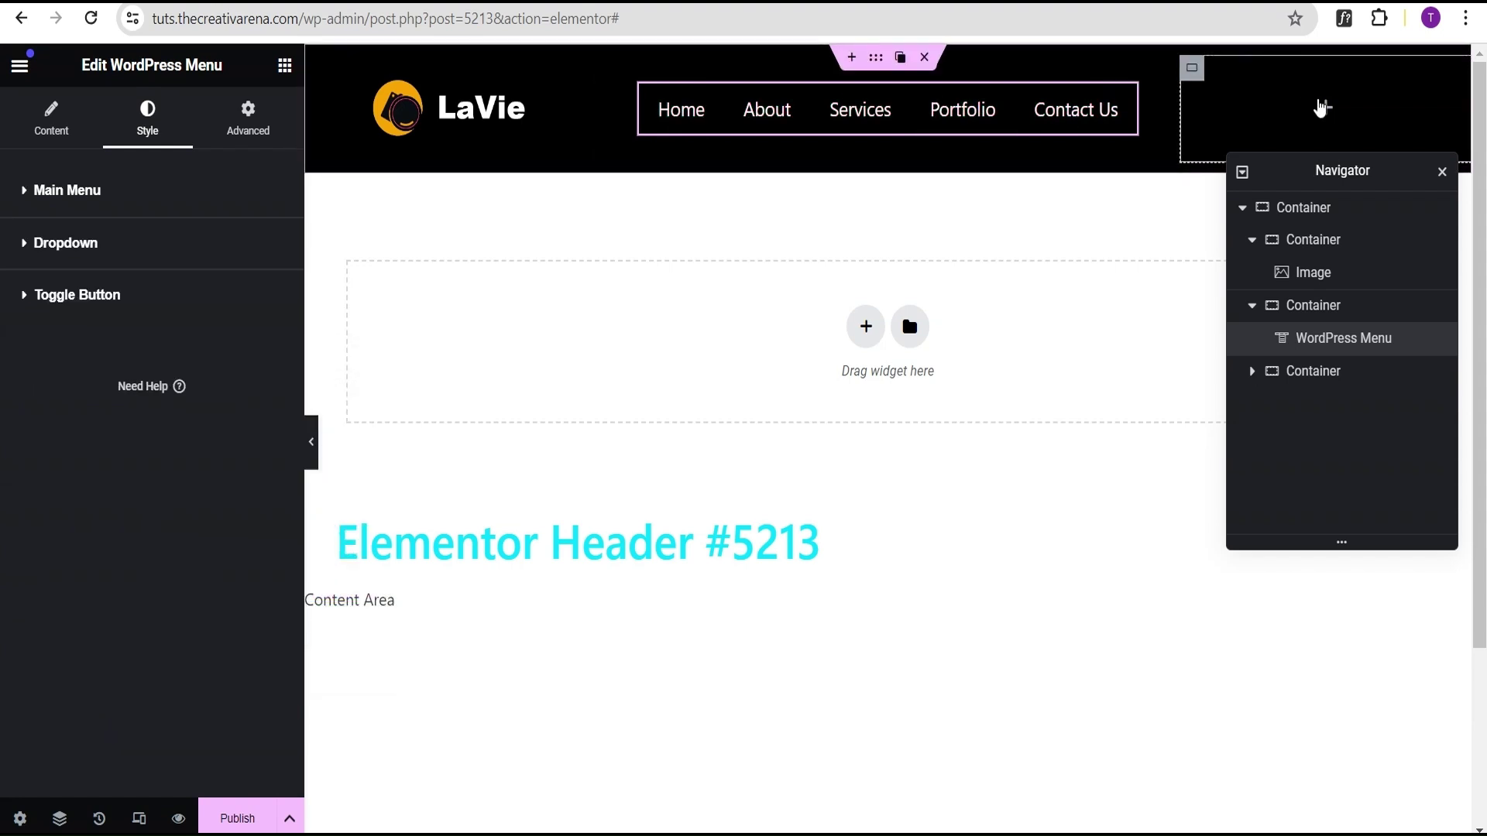
Add a Button widget to the third column and set its container's justify content and align items to Center
{"action": "left_click", "coordinate": [1277, 114]}
{"action": "scroll", "coordinate": [169, 644], "scroll_direction": "down", "scroll_amount": 6}
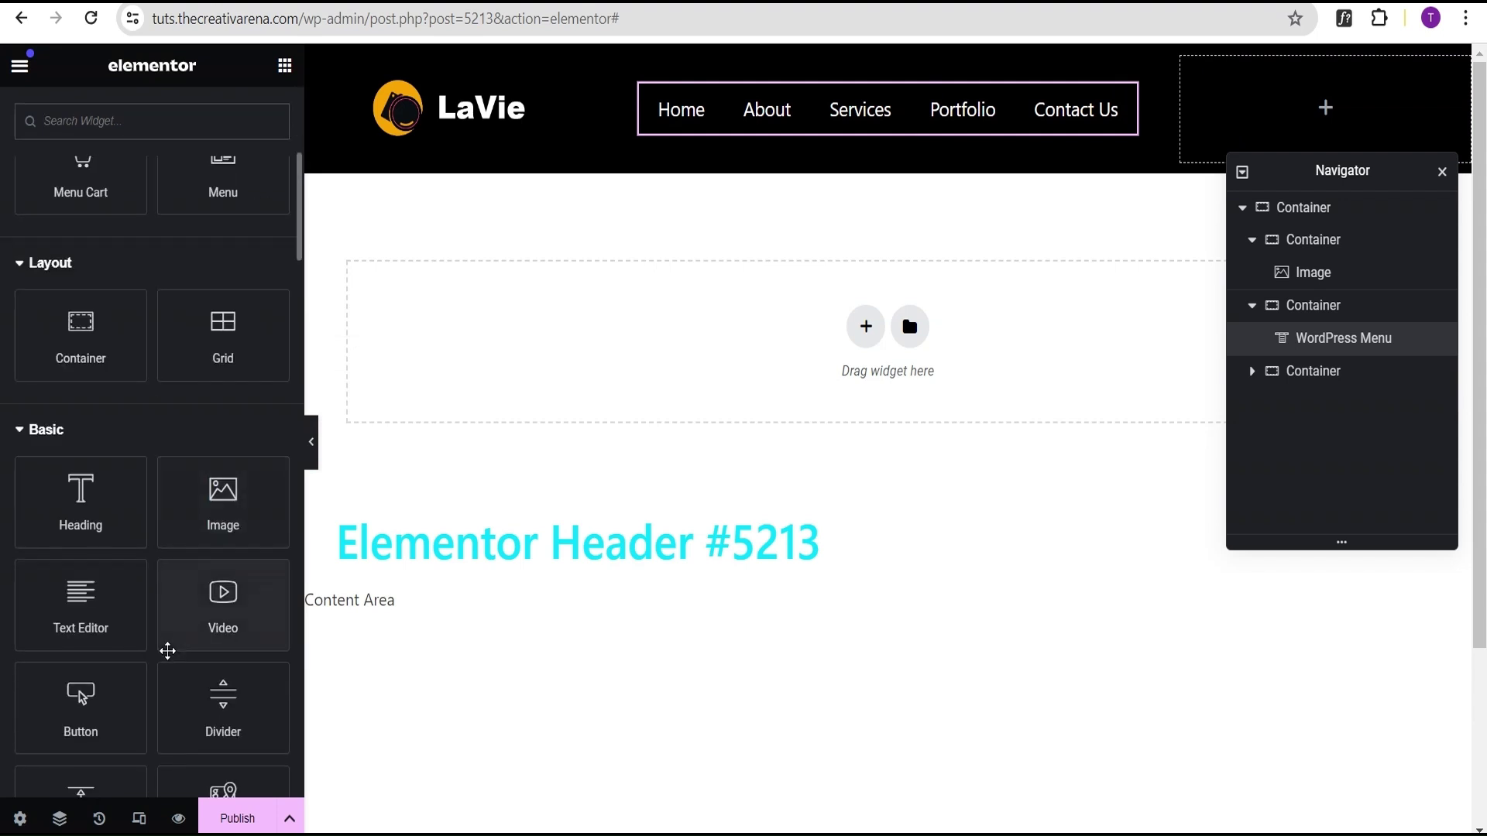
{"action": "left_click_drag", "start_coordinate": [92, 706], "coordinate": [1317, 89]}
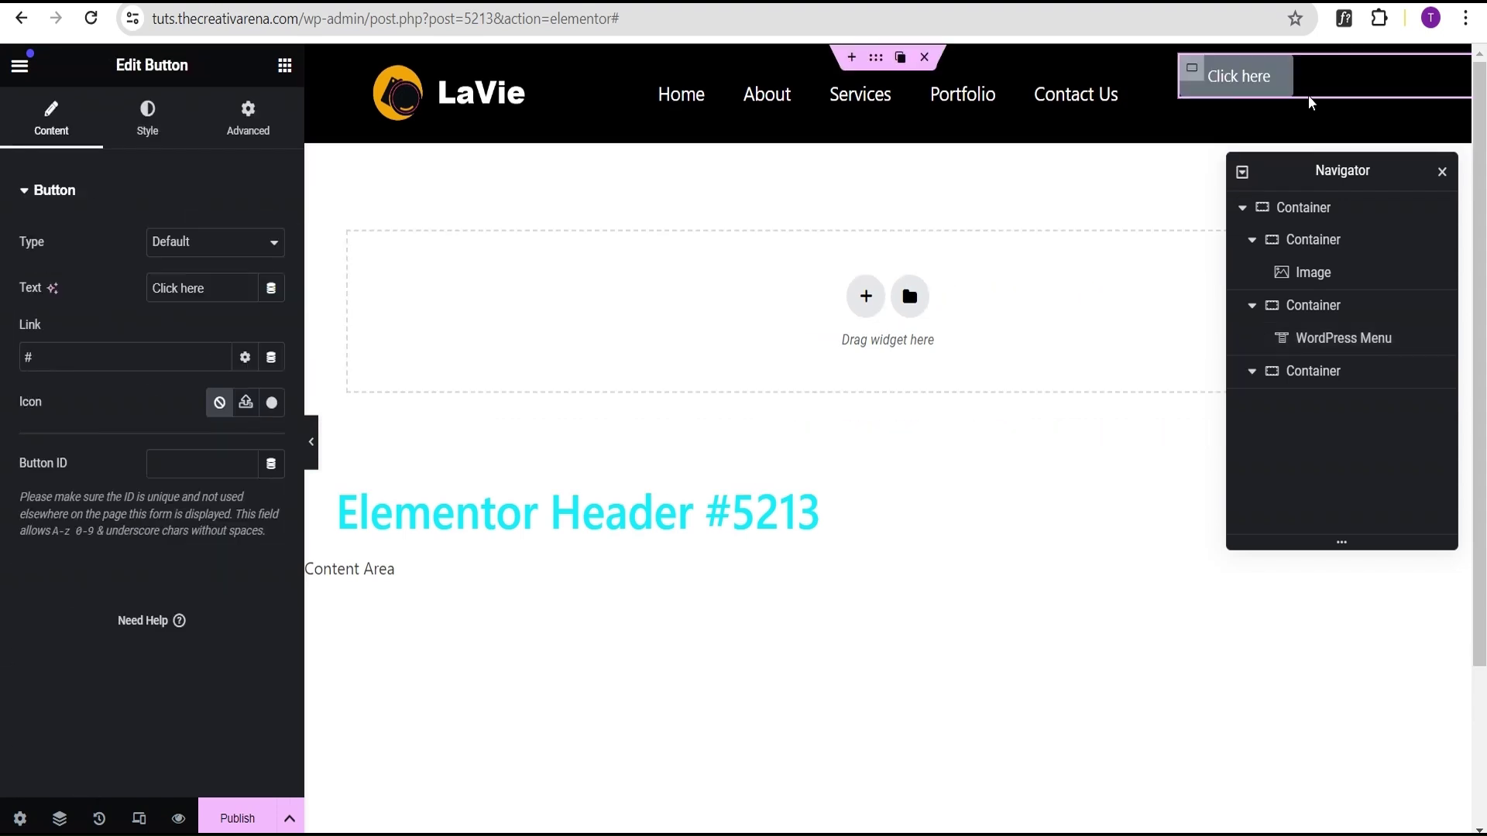
{"action": "left_click", "coordinate": [1194, 70]}
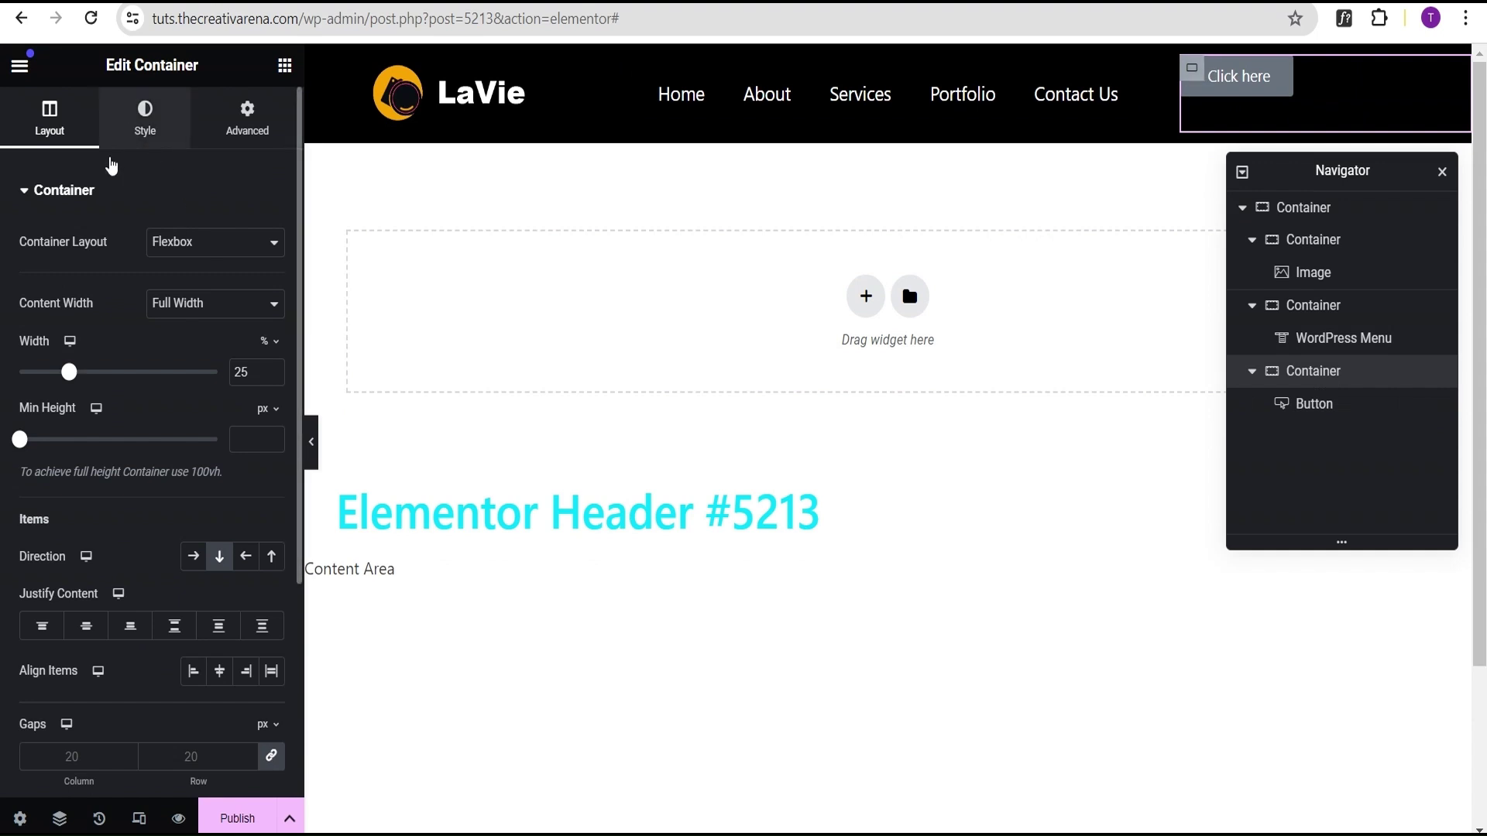
{"action": "scroll", "coordinate": [91, 600], "scroll_direction": "down", "scroll_amount": 3}
{"action": "left_click", "coordinate": [83, 415]}
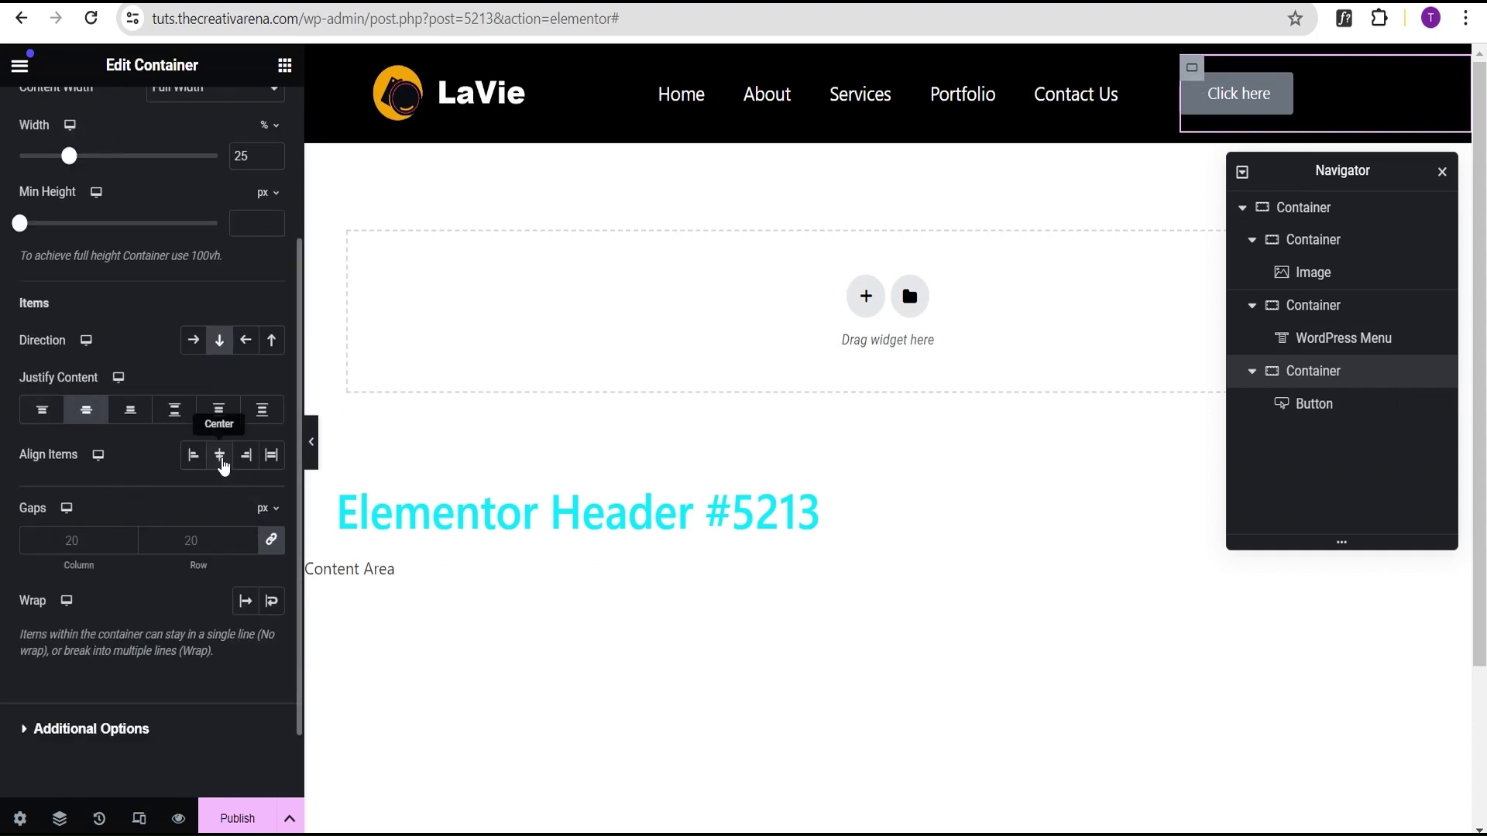
{"action": "left_click", "coordinate": [223, 463]}
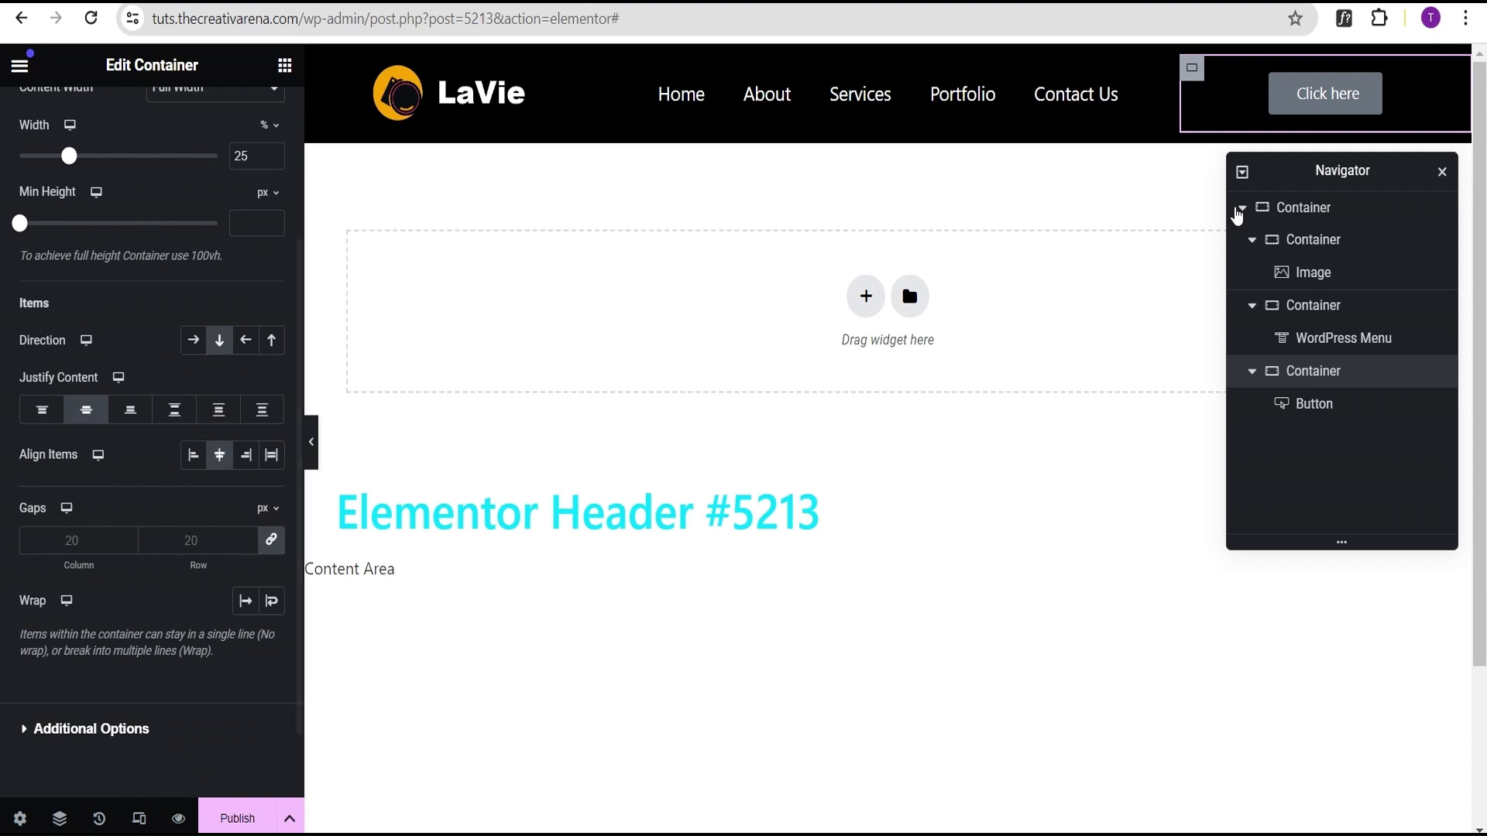
Change the header button's text to "Contact Us"
{"action": "left_click", "coordinate": [1359, 91]}
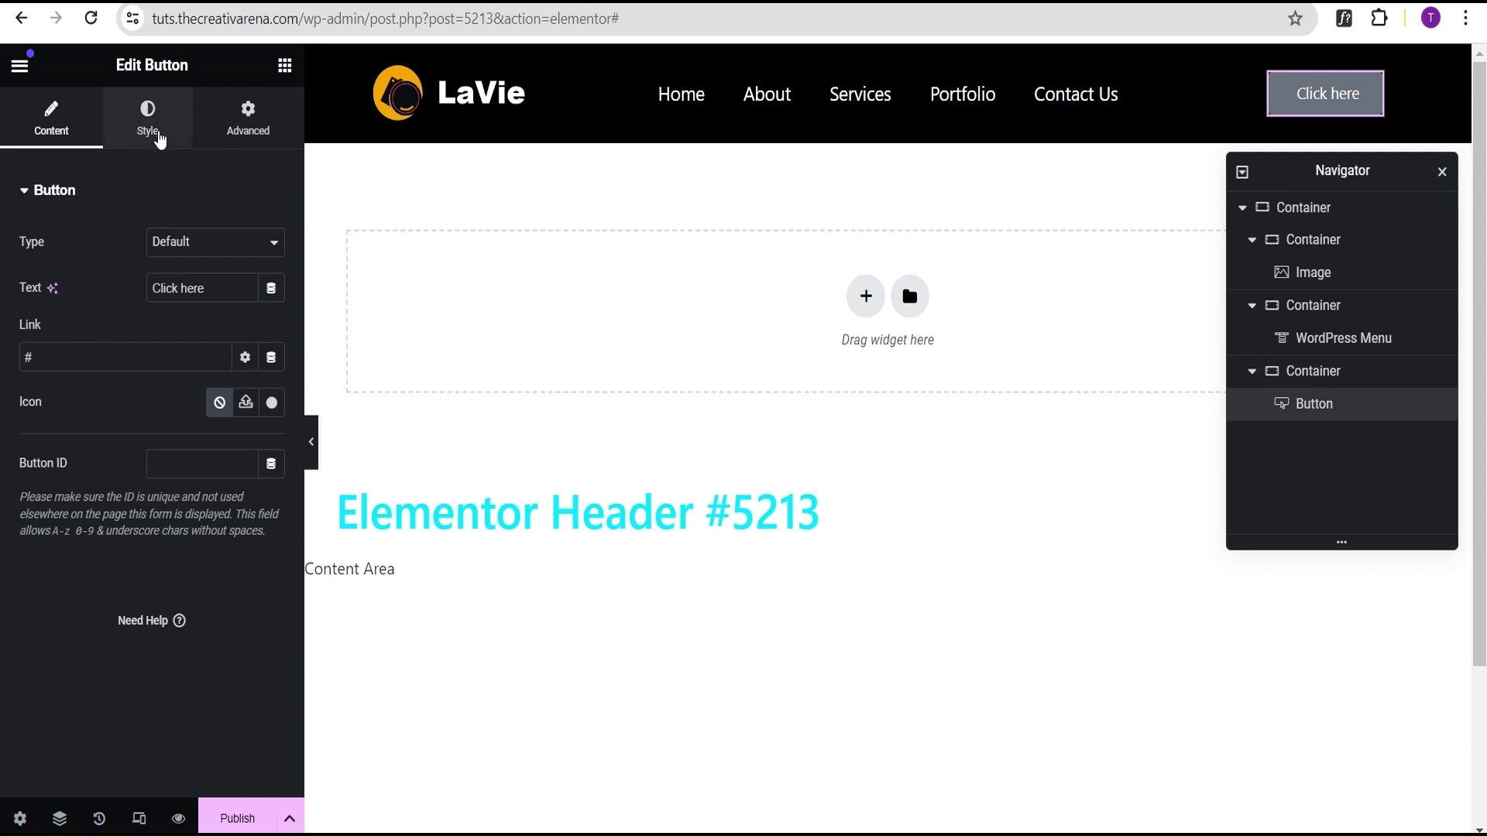
{"action": "left_click_drag", "start_coordinate": [225, 294], "coordinate": [106, 308]}
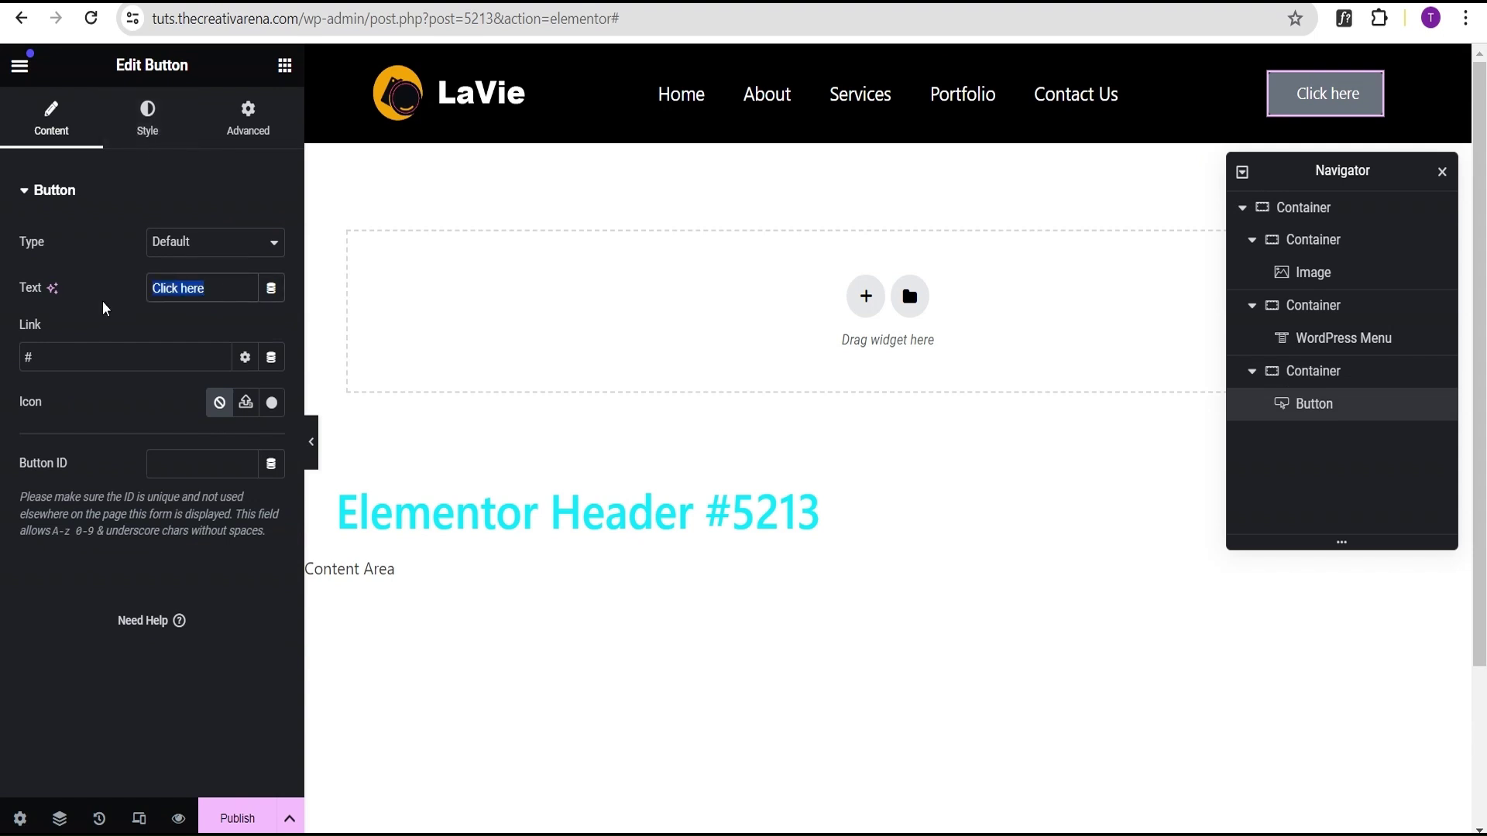
{"action": "type", "text": "Contac"}
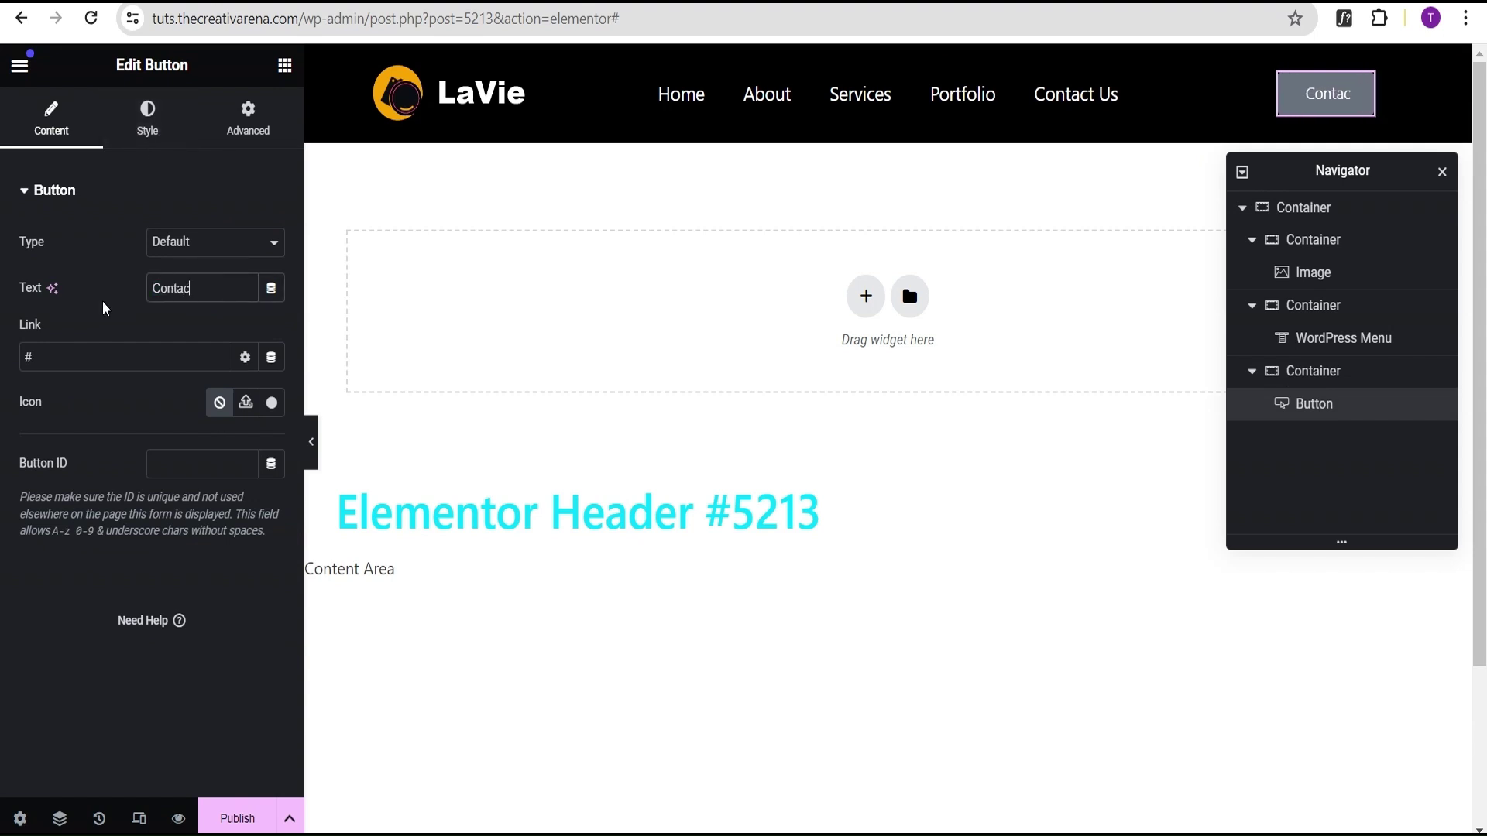
{"action": "type", "text": "t Us"}
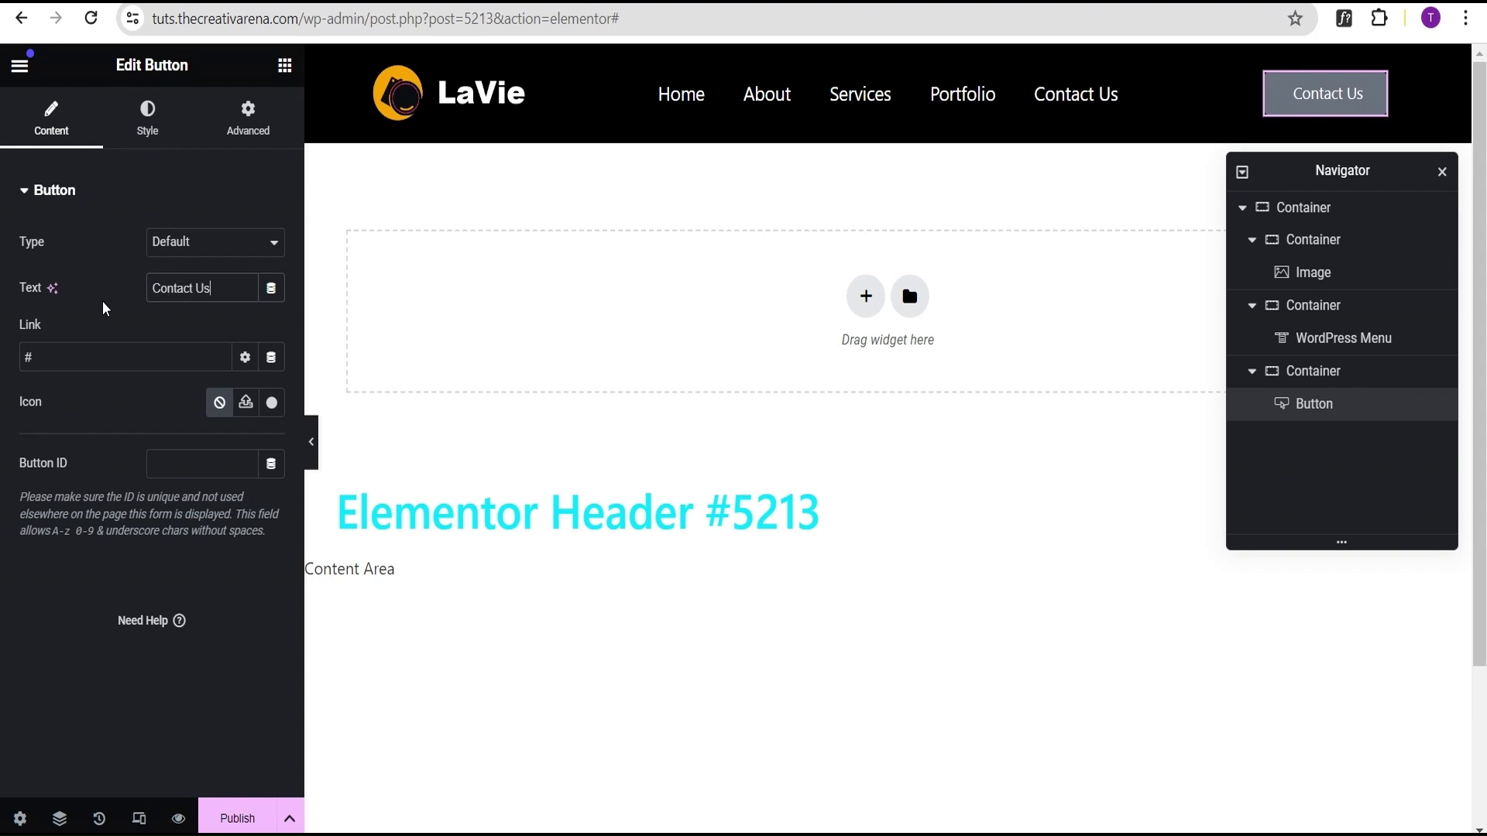
Give the Contact Us button an amber background color, about #D9A100, and preview the header with the editing interface hidden
{"action": "left_click", "coordinate": [126, 122]}
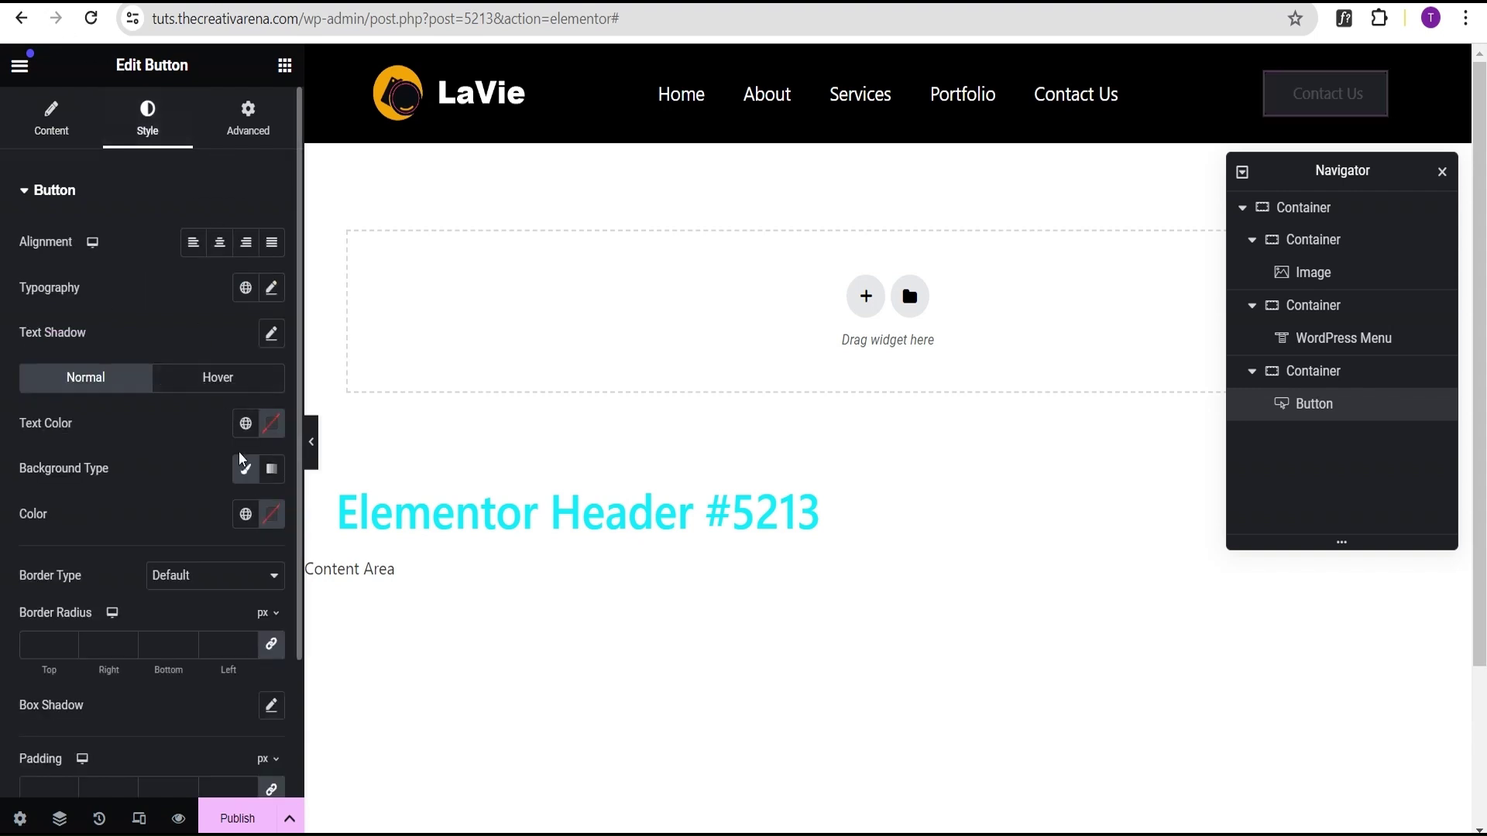
{"action": "left_click", "coordinate": [269, 514]}
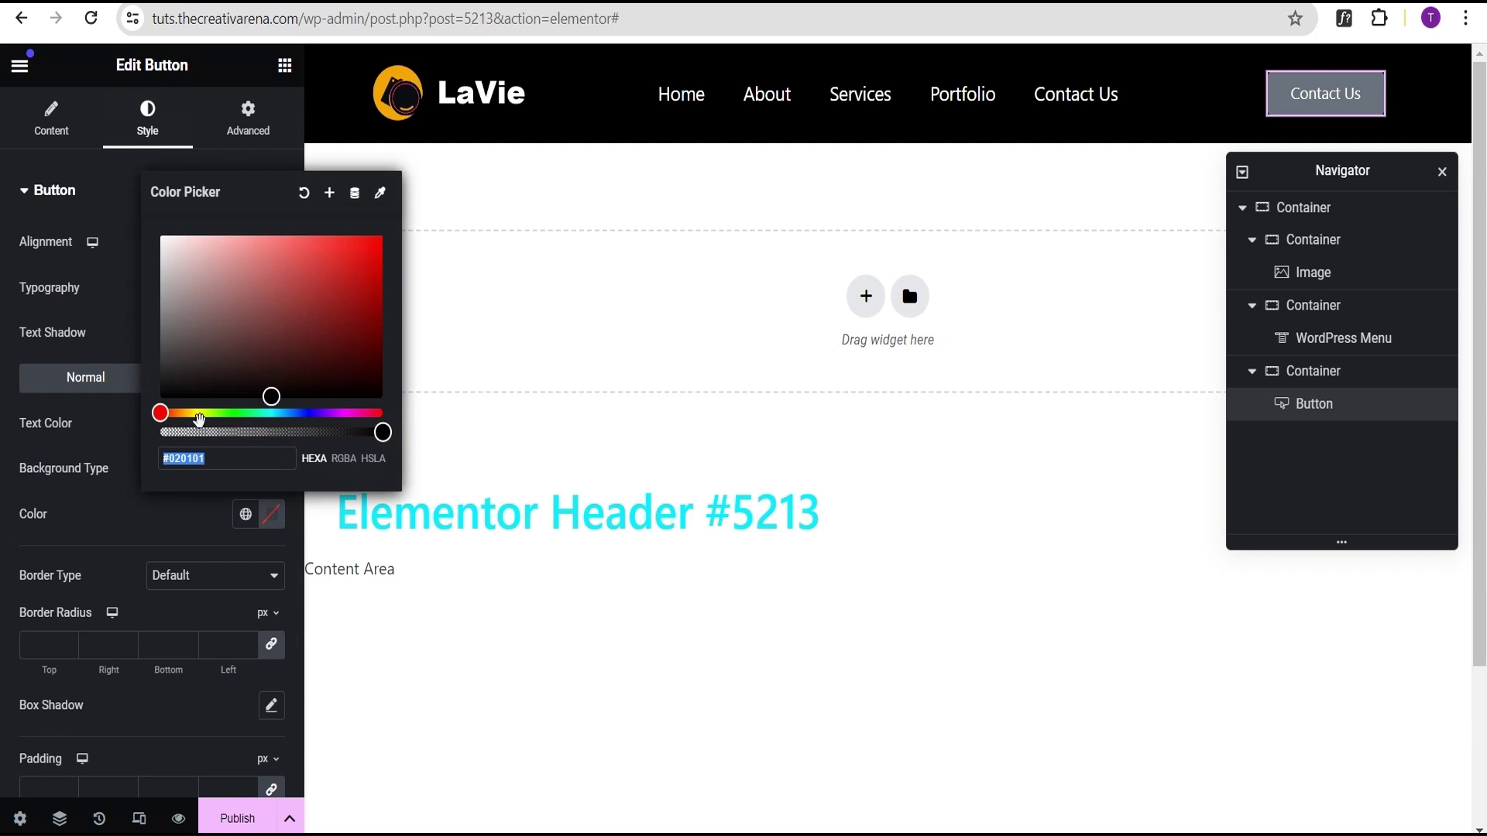
{"action": "left_click_drag", "start_coordinate": [156, 415], "coordinate": [188, 419]}
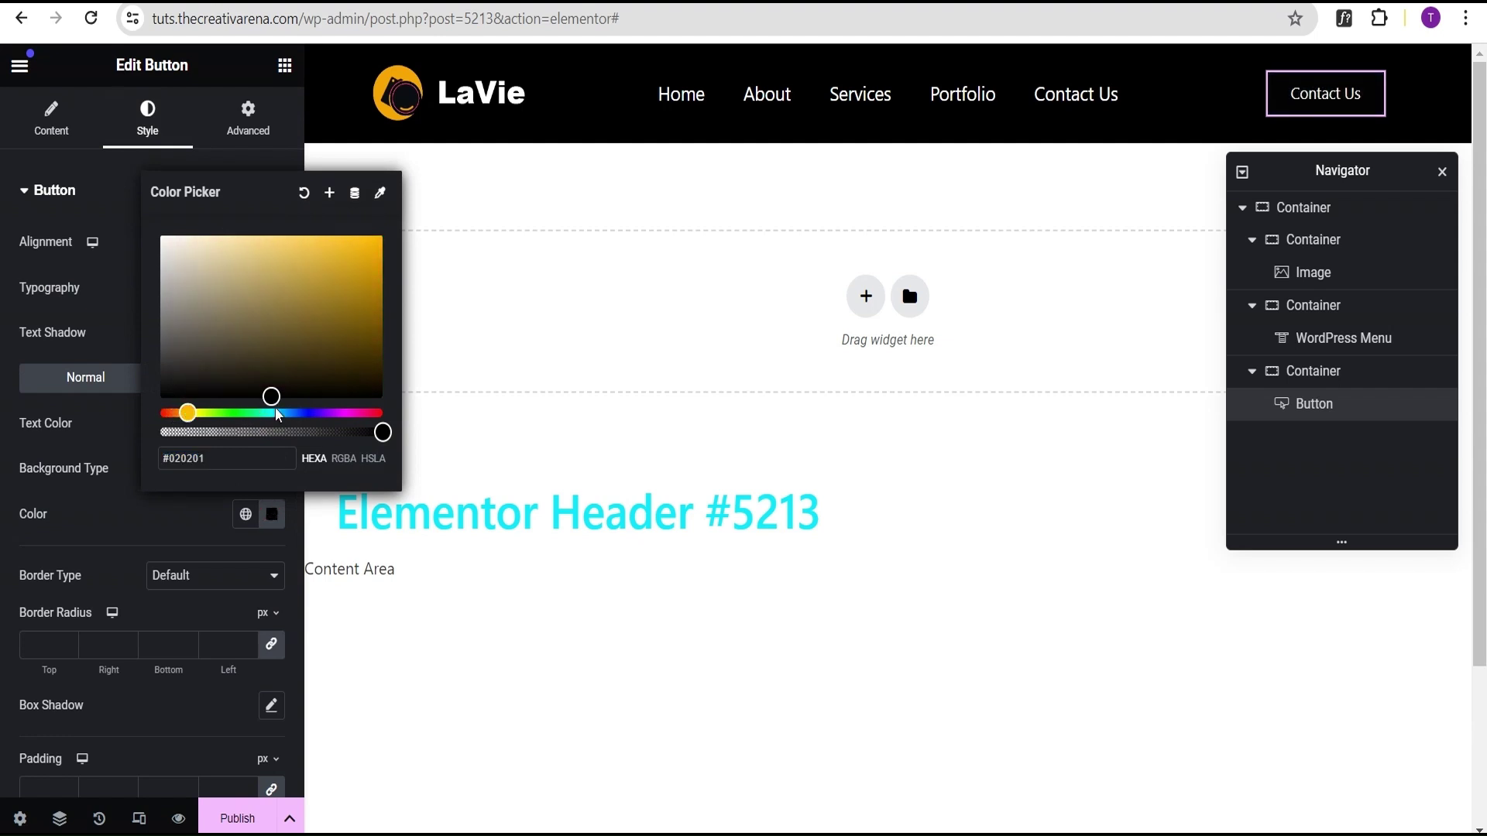
{"action": "left_click_drag", "start_coordinate": [272, 396], "coordinate": [385, 261]}
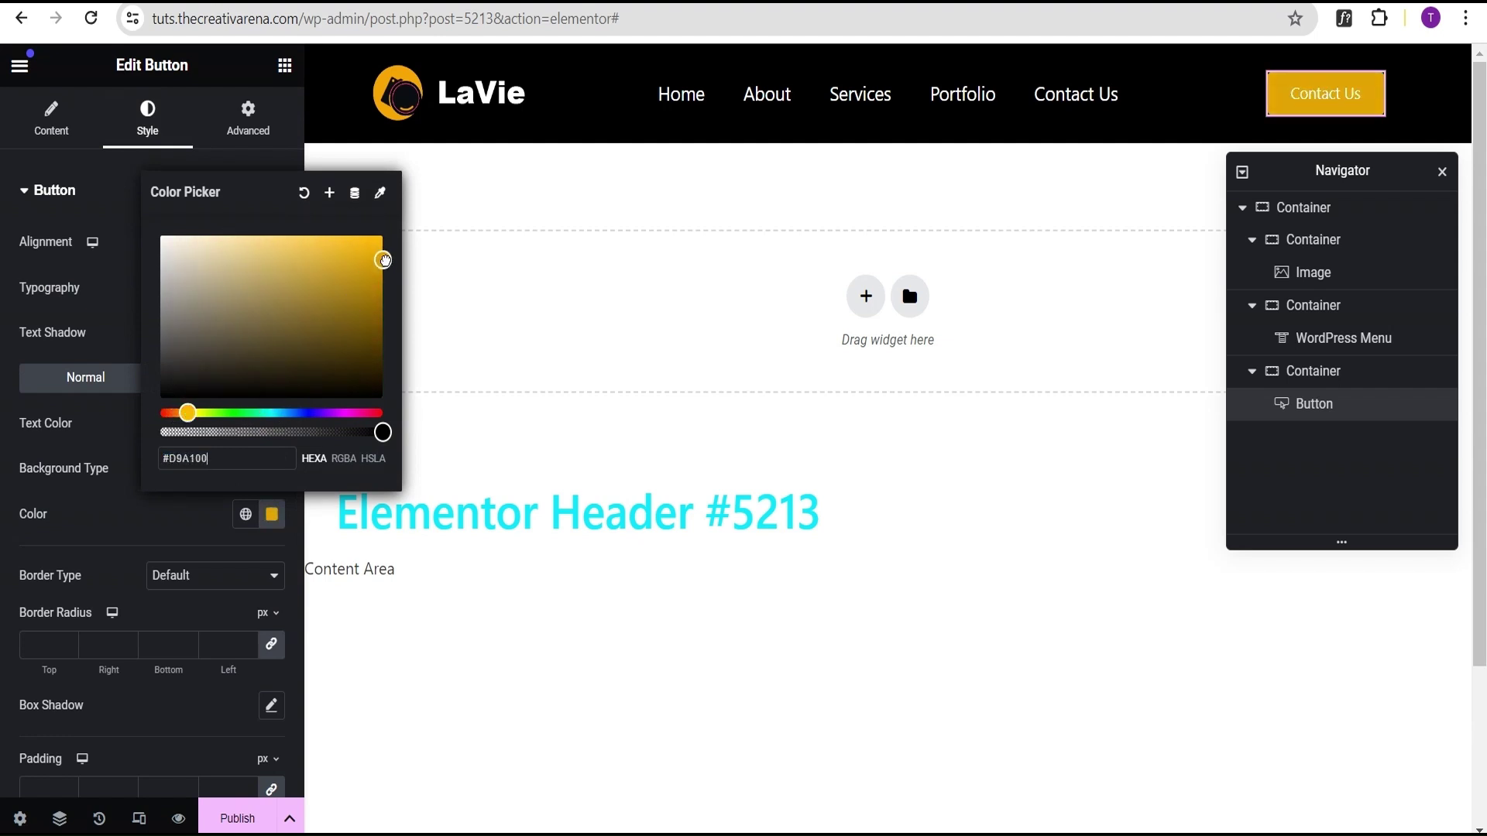
{"action": "left_click", "coordinate": [115, 312]}
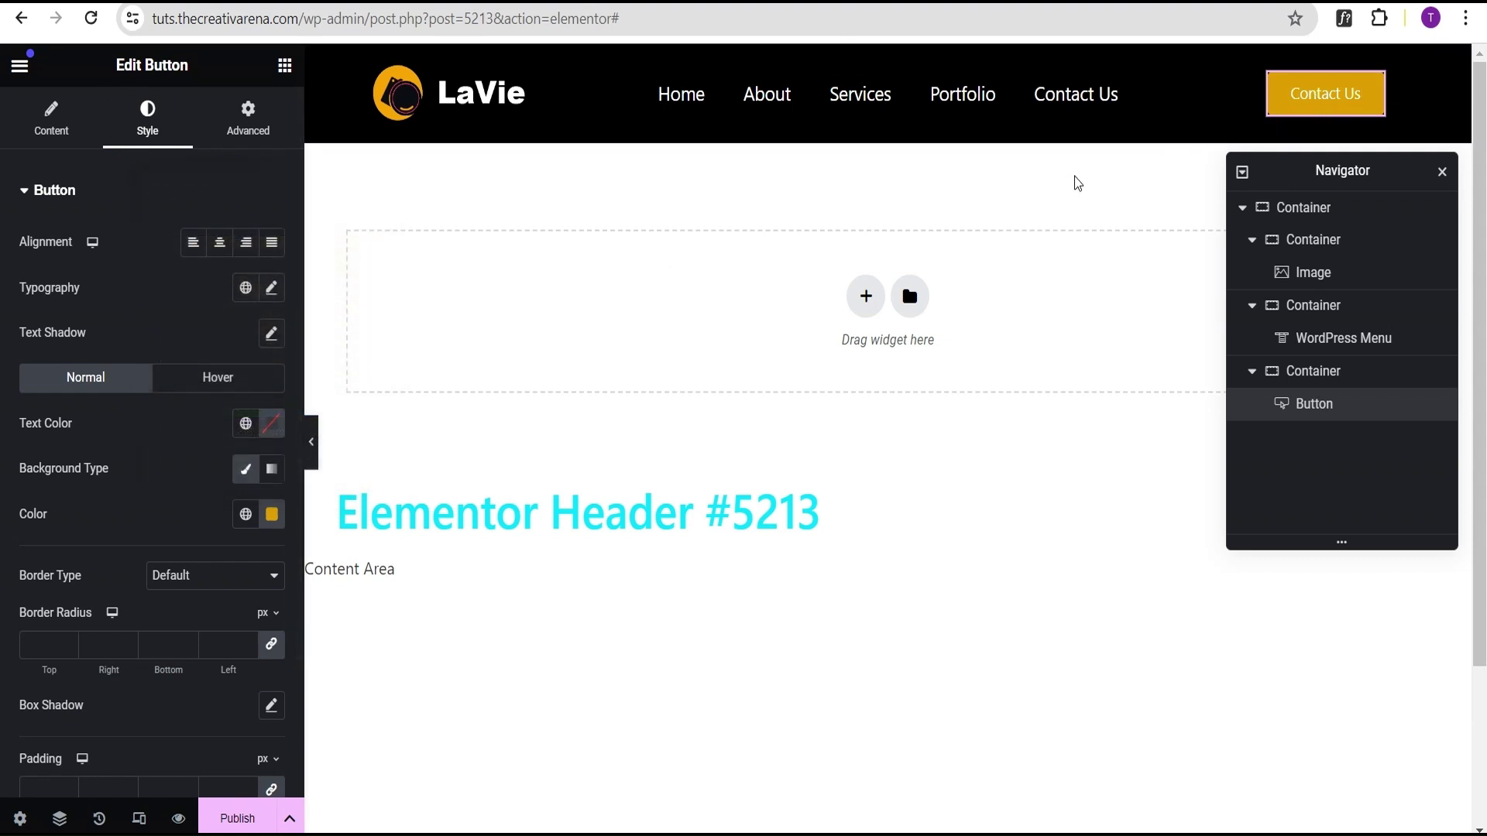
{"action": "left_click", "coordinate": [310, 440]}
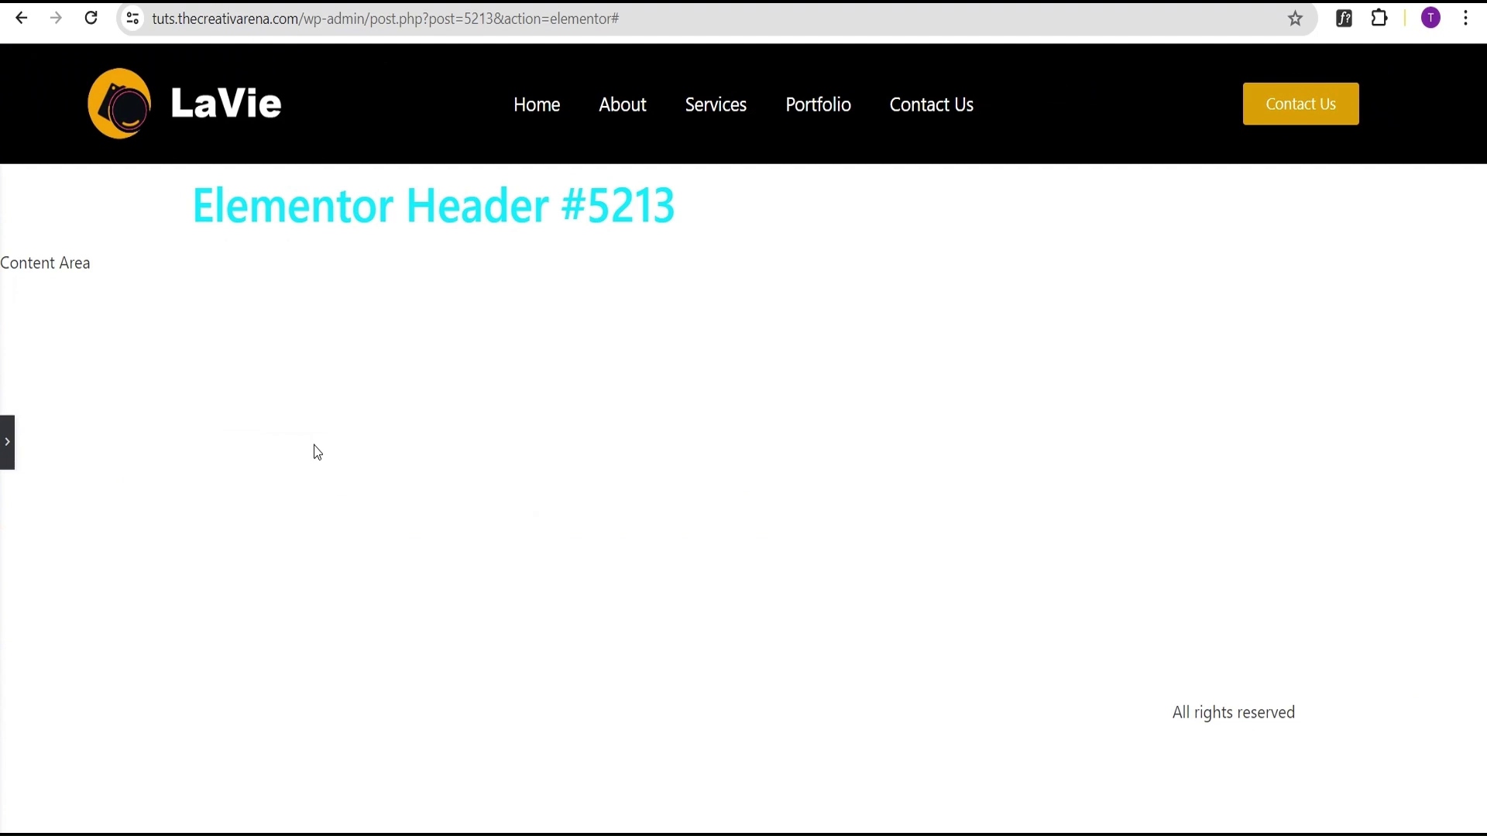
{"action": "left_click", "coordinate": [6, 453]}
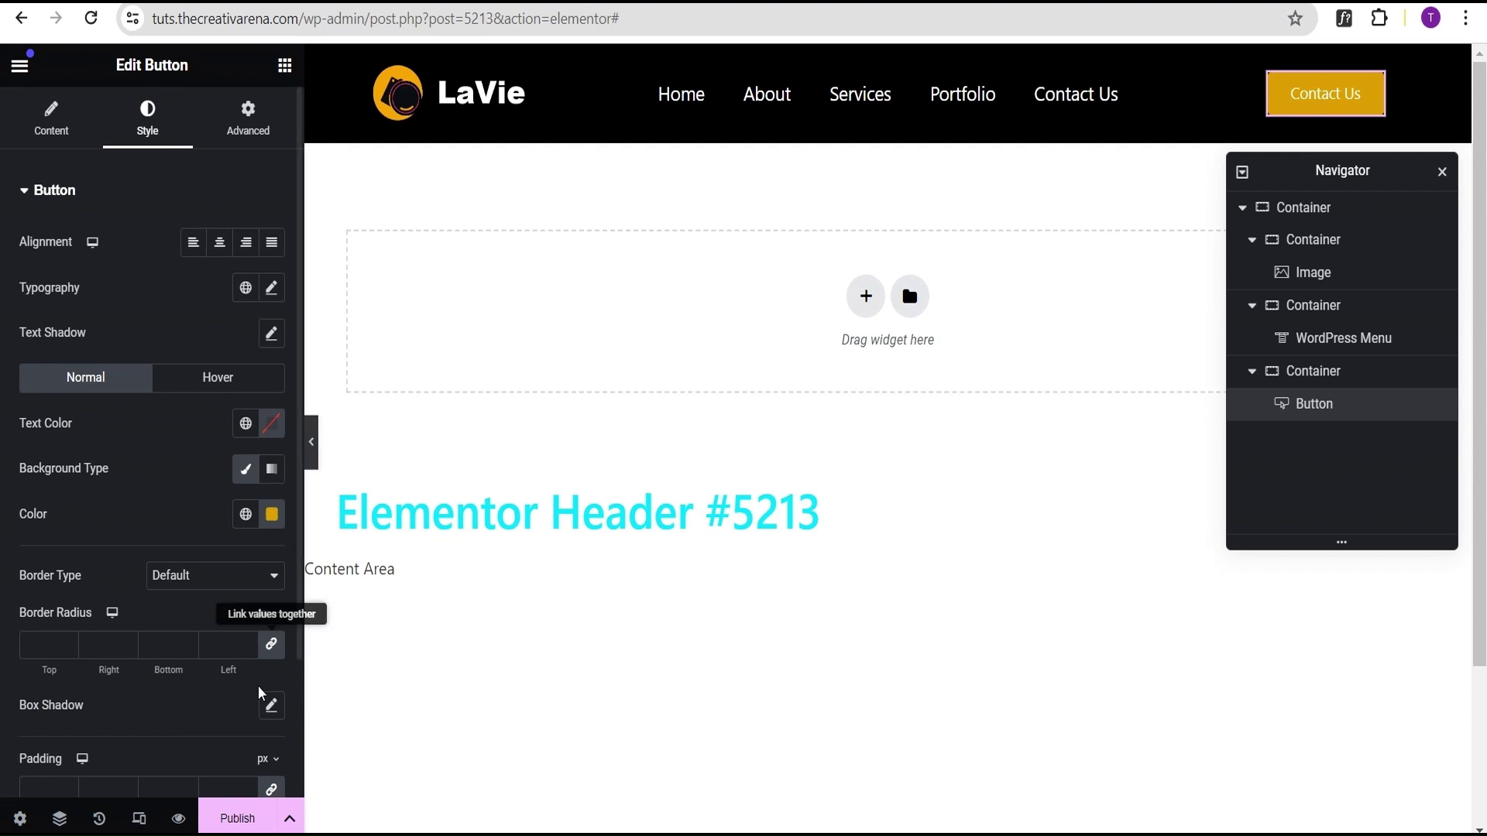
Publish the header template with the display condition Include Entire Site and reload the beautiful-home page to check it
{"action": "left_click", "coordinate": [236, 819]}
{"action": "left_click", "coordinate": [737, 571]}
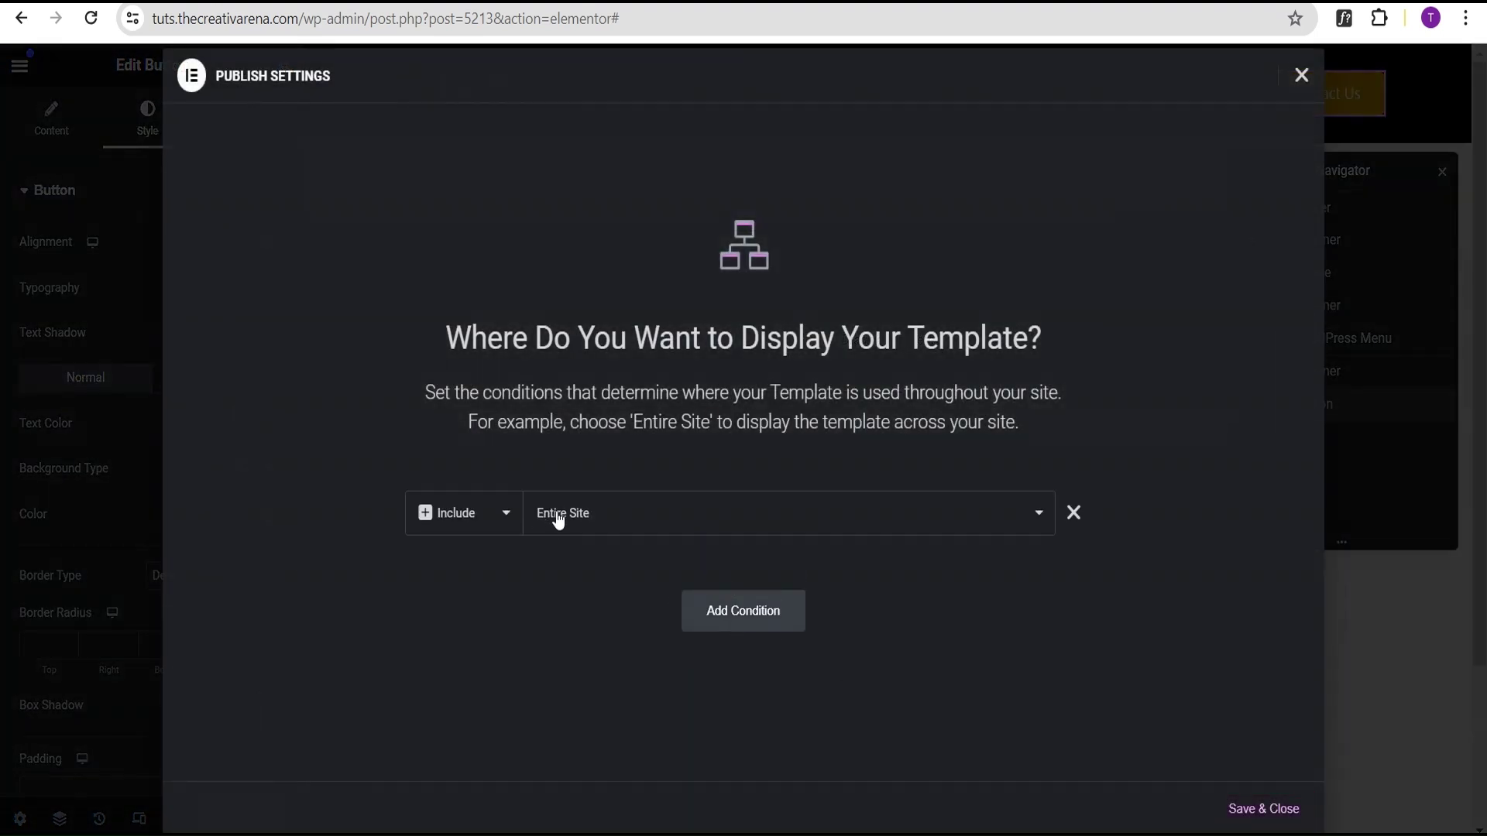
{"action": "left_click", "coordinate": [1250, 809]}
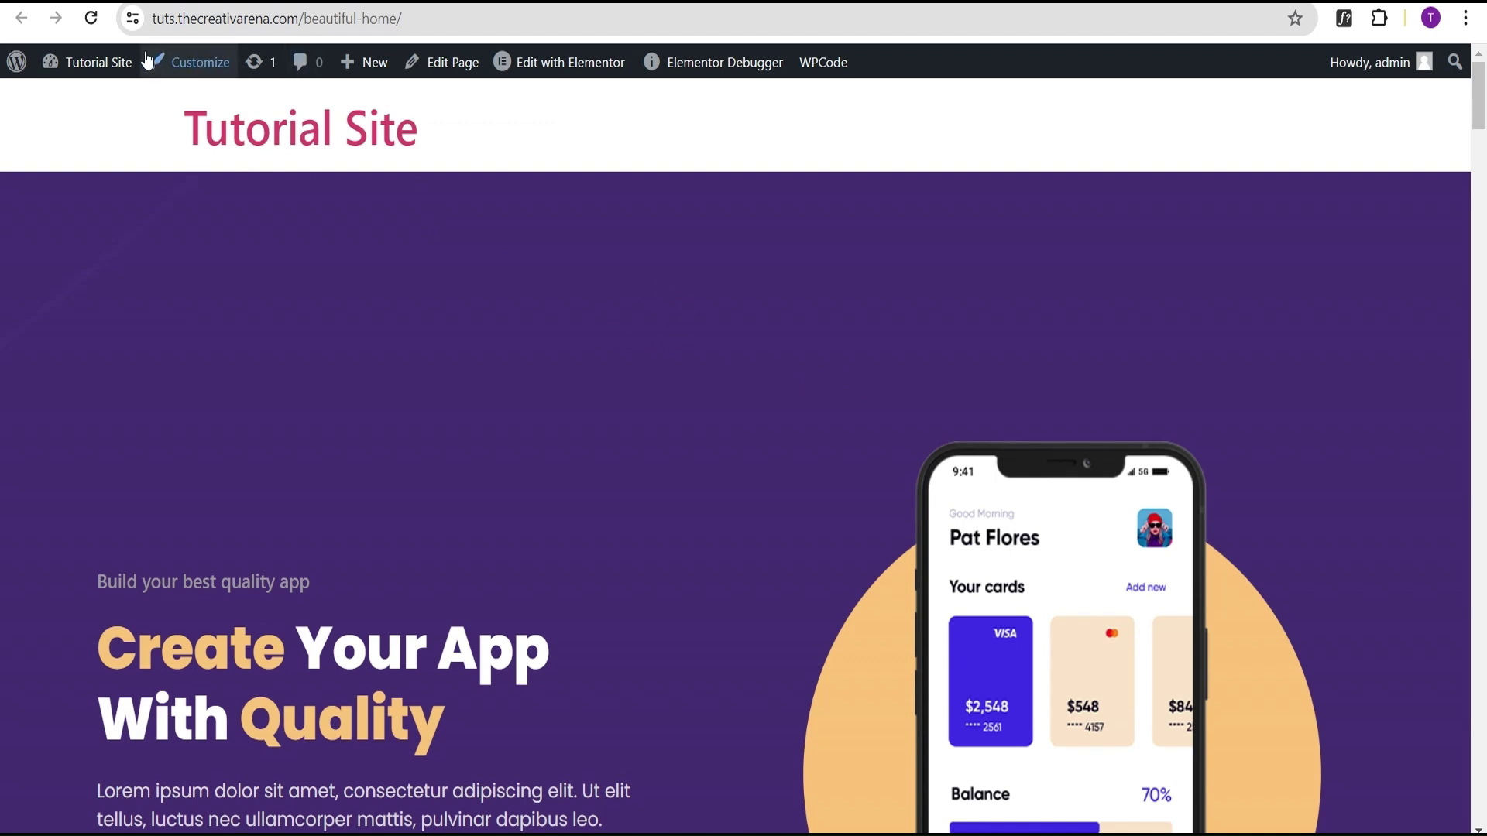
{"action": "left_click", "coordinate": [91, 18]}
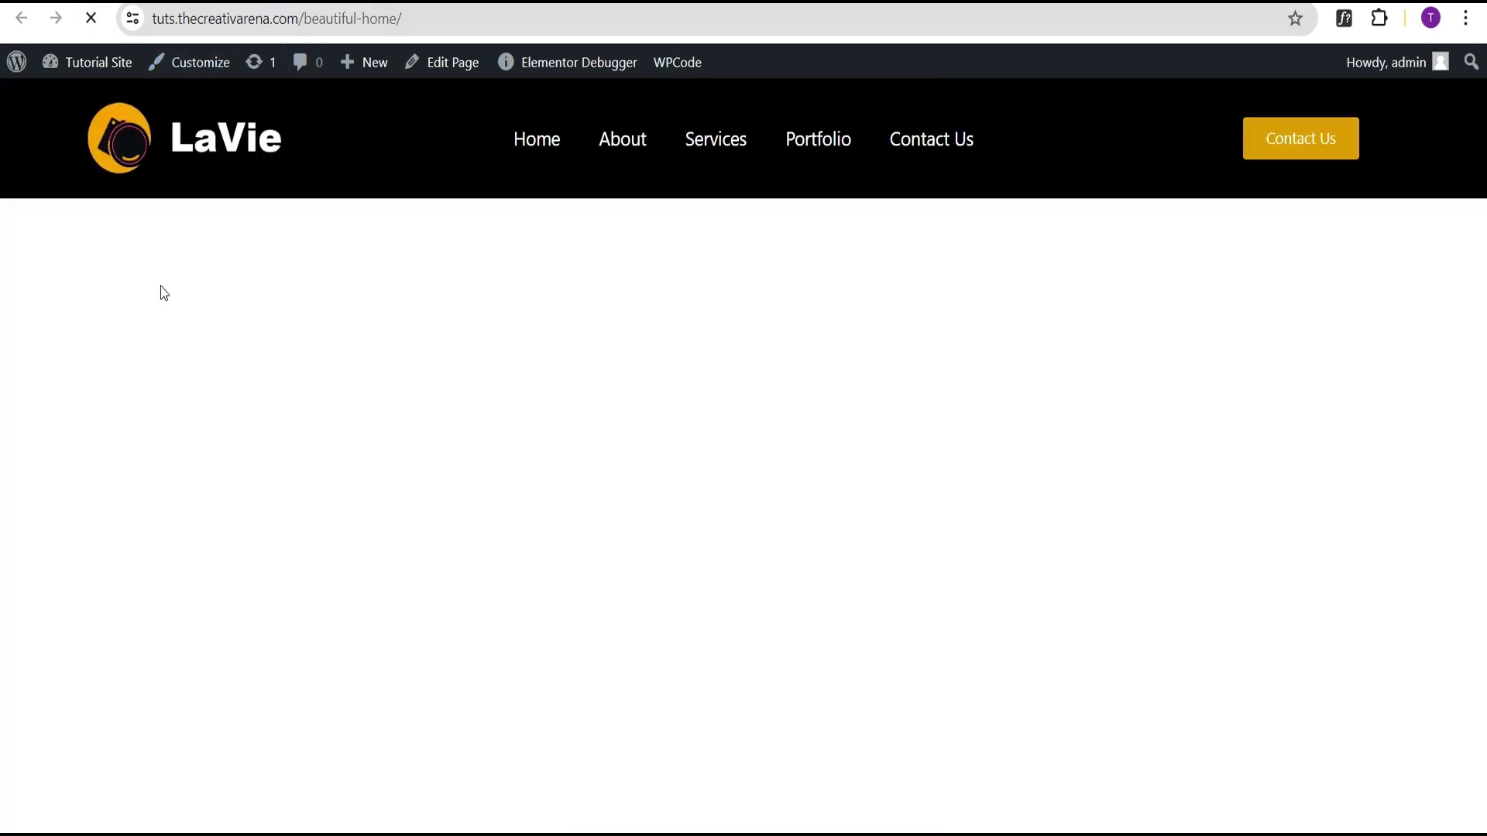
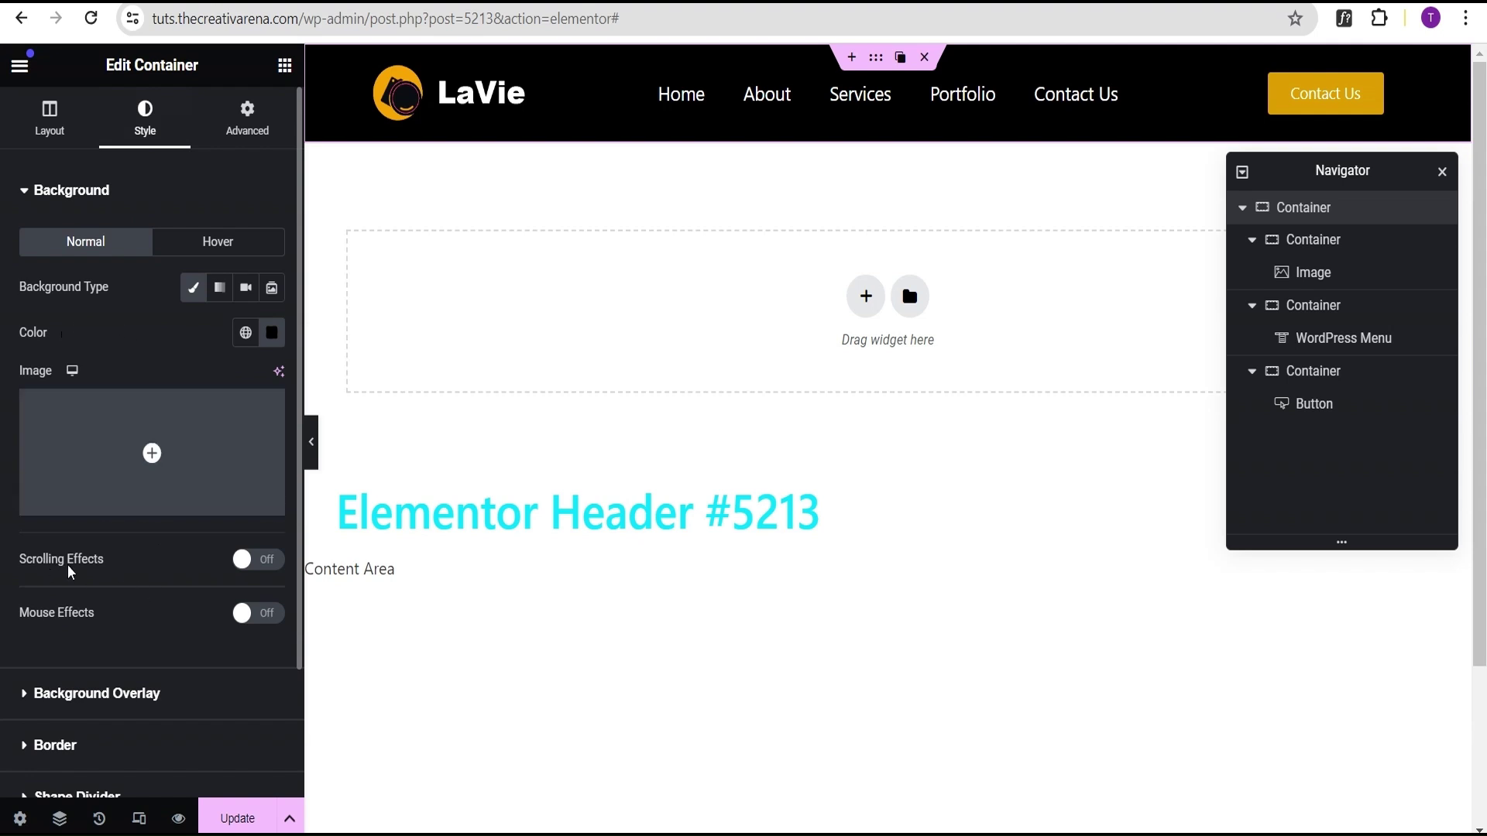
Enable background Scrolling Effects on the header container with Fade In transparency at level 10 and a viewport range of 0% to 11%
{"action": "left_click", "coordinate": [248, 561]}
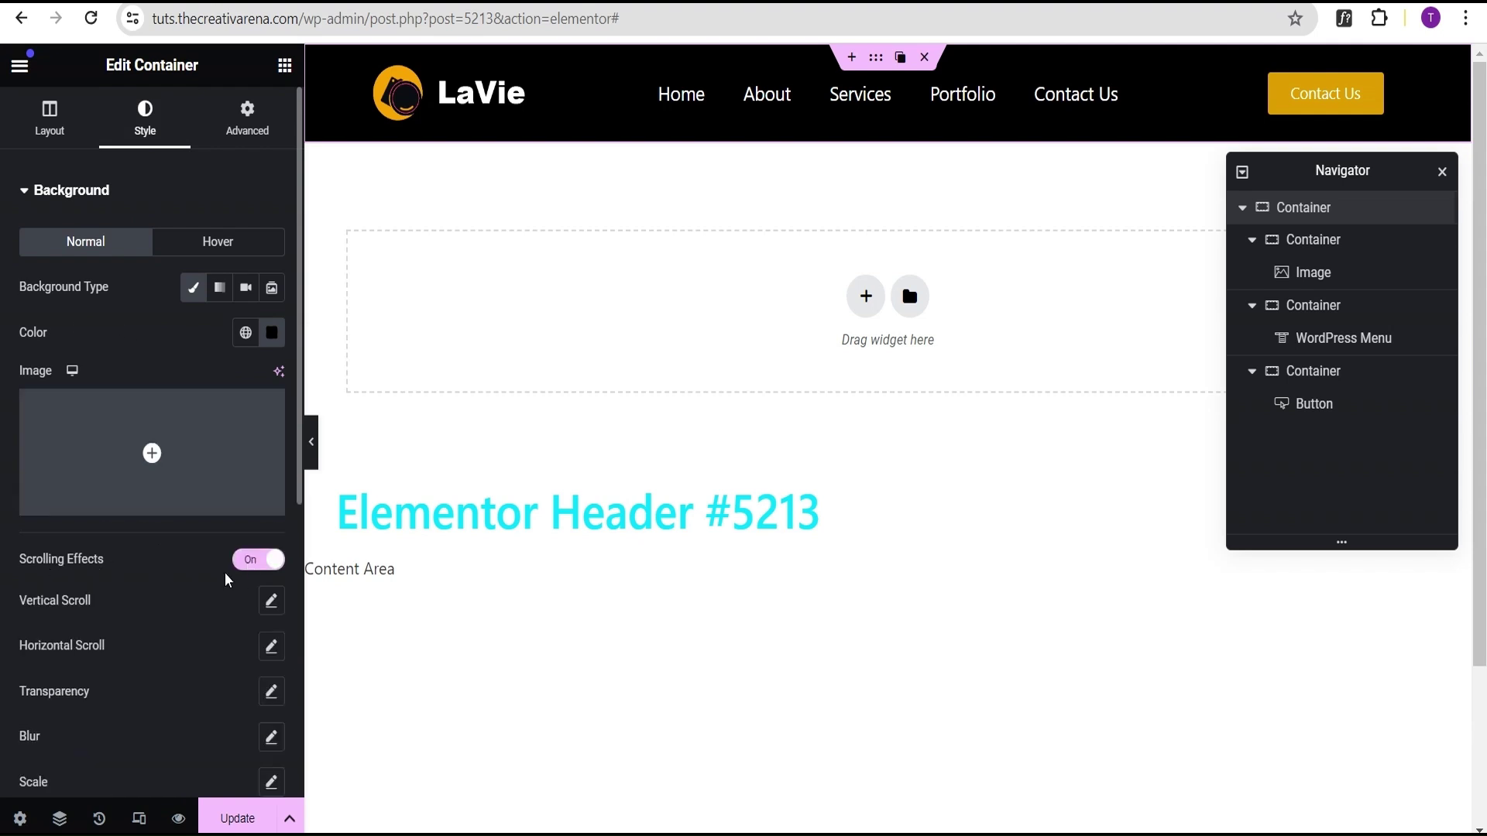
{"action": "scroll", "coordinate": [116, 596], "scroll_direction": "down", "scroll_amount": 3}
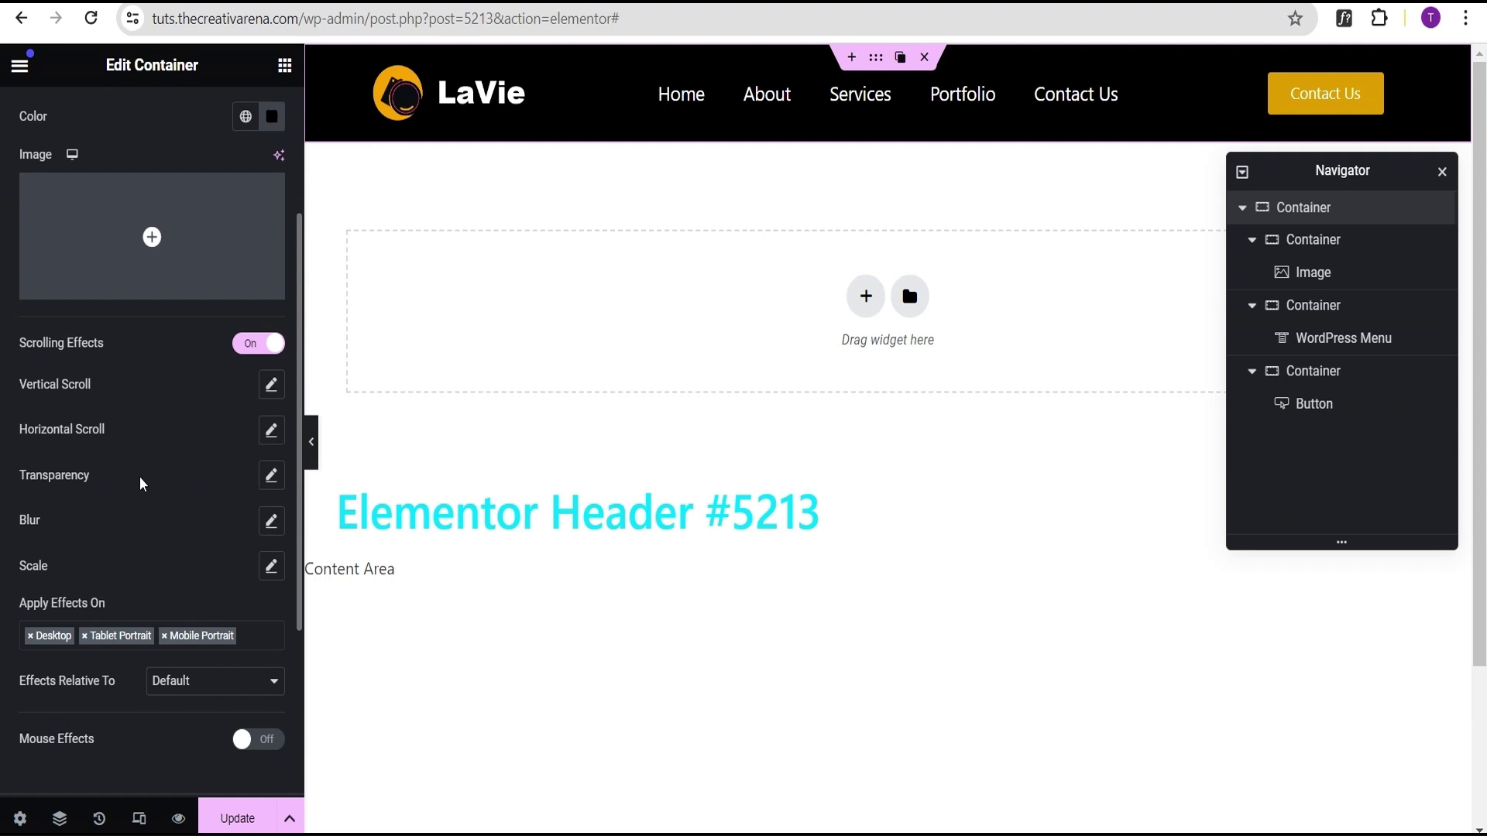
{"action": "left_click", "coordinate": [273, 476]}
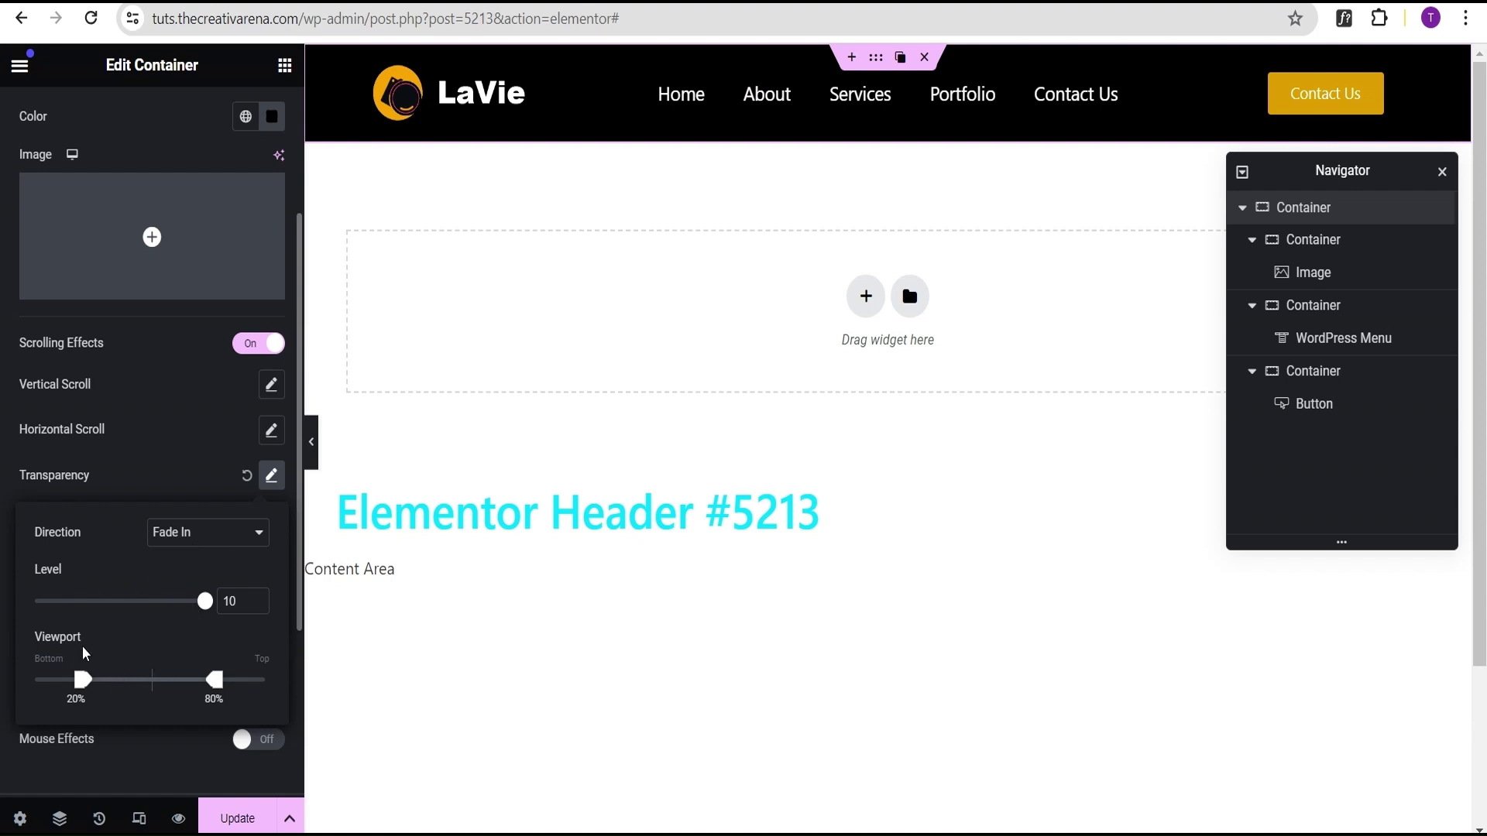
{"action": "left_click_drag", "start_coordinate": [83, 679], "coordinate": [33, 682]}
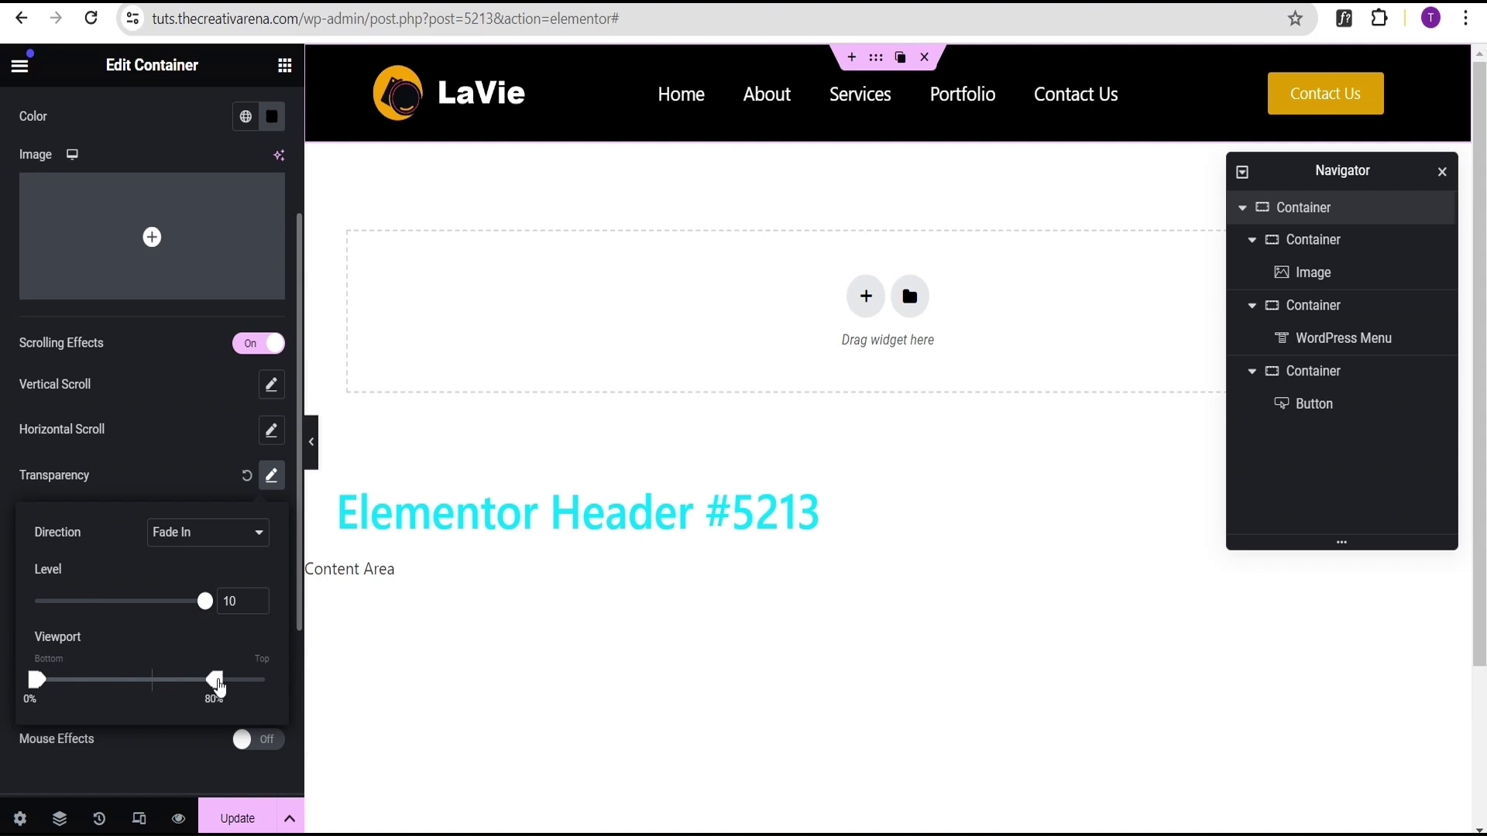
{"action": "left_click_drag", "start_coordinate": [217, 682], "coordinate": [61, 686]}
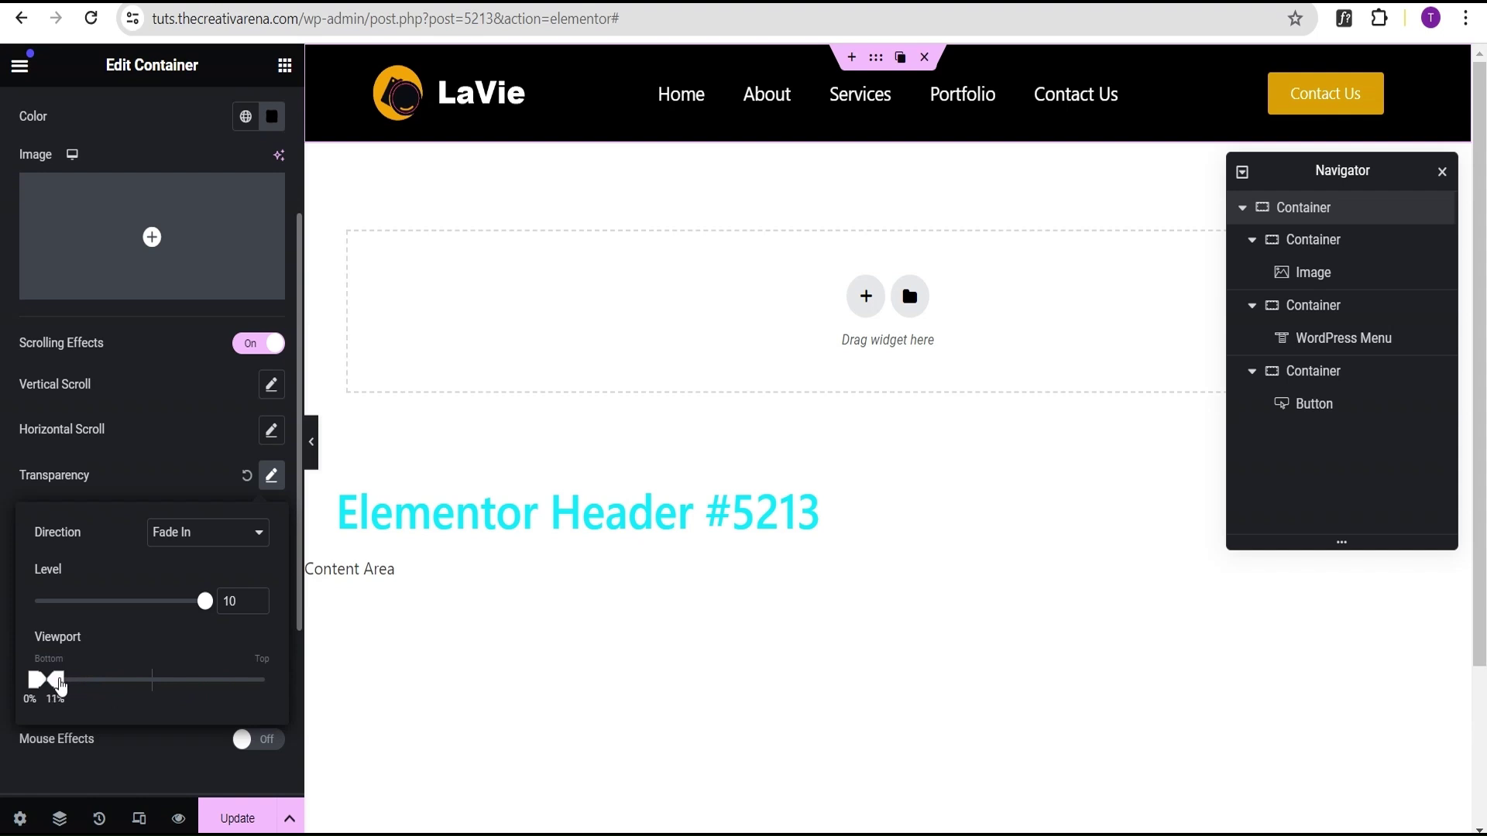
{"action": "left_click", "coordinate": [154, 458]}
Set the container's scrolling effects to be relative to the Entire Page
{"action": "scroll", "coordinate": [159, 478], "scroll_direction": "down", "scroll_amount": 3}
{"action": "scroll", "coordinate": [165, 504], "scroll_direction": "down", "scroll_amount": 2}
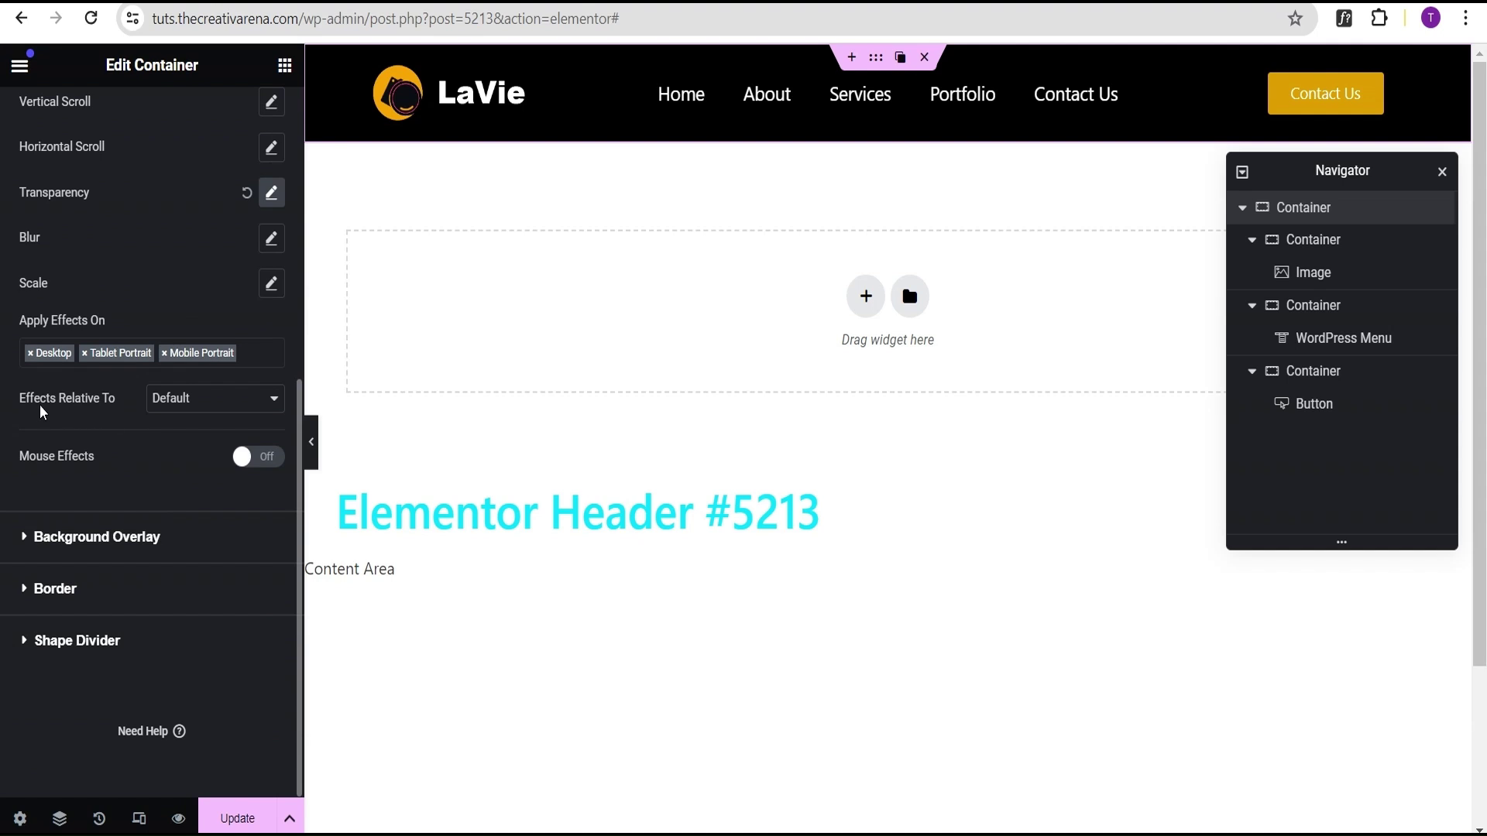
{"action": "left_click", "coordinate": [186, 409]}
{"action": "left_click", "coordinate": [200, 462]}
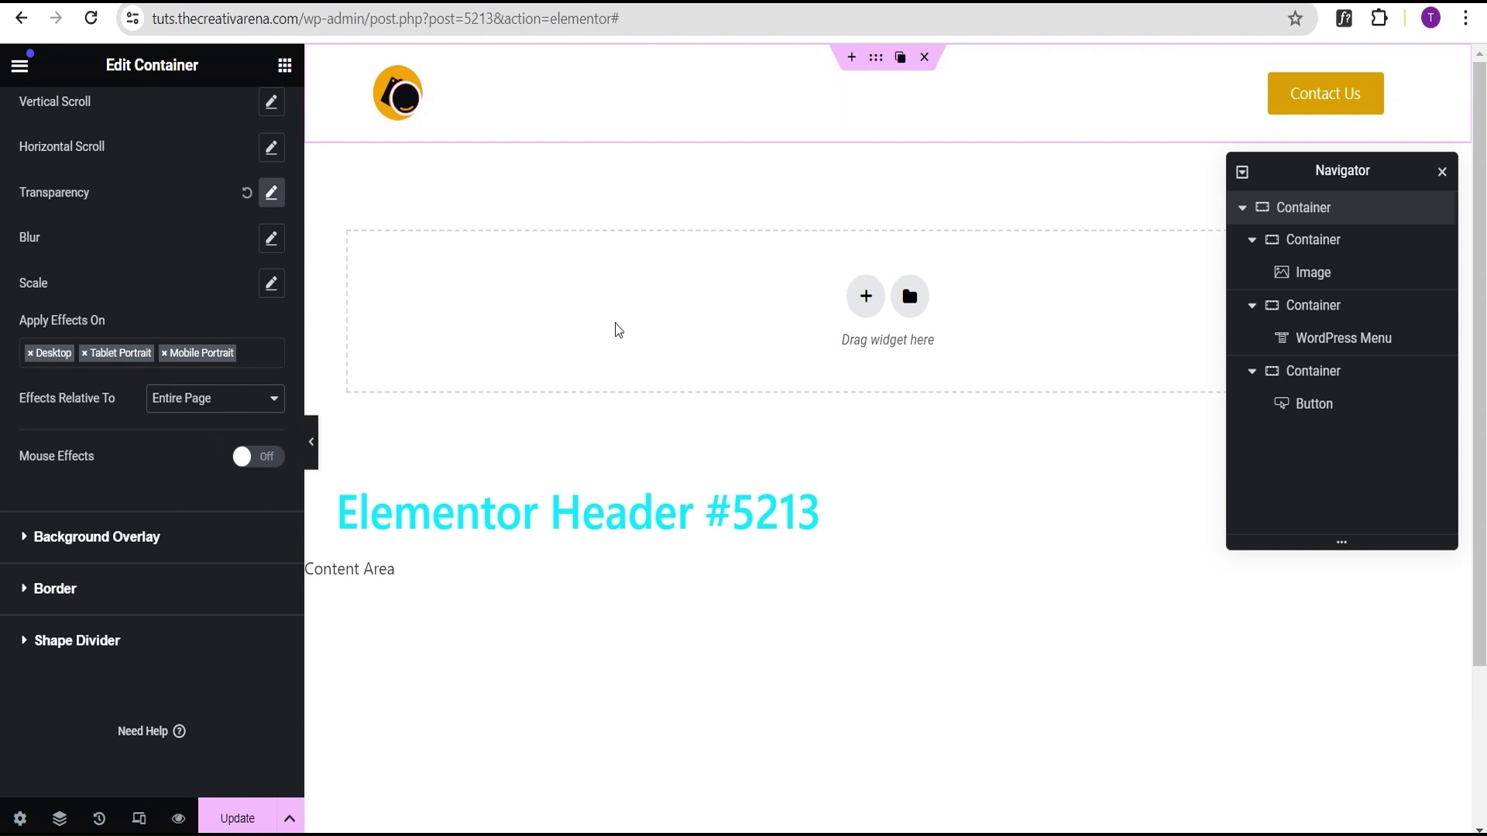
Update the header template, test the scroll fade in the editor preview, and reload the beautiful-home page
{"action": "scroll", "coordinate": [433, 495], "scroll_direction": "down", "scroll_amount": 1}
{"action": "left_click", "coordinate": [241, 818]}
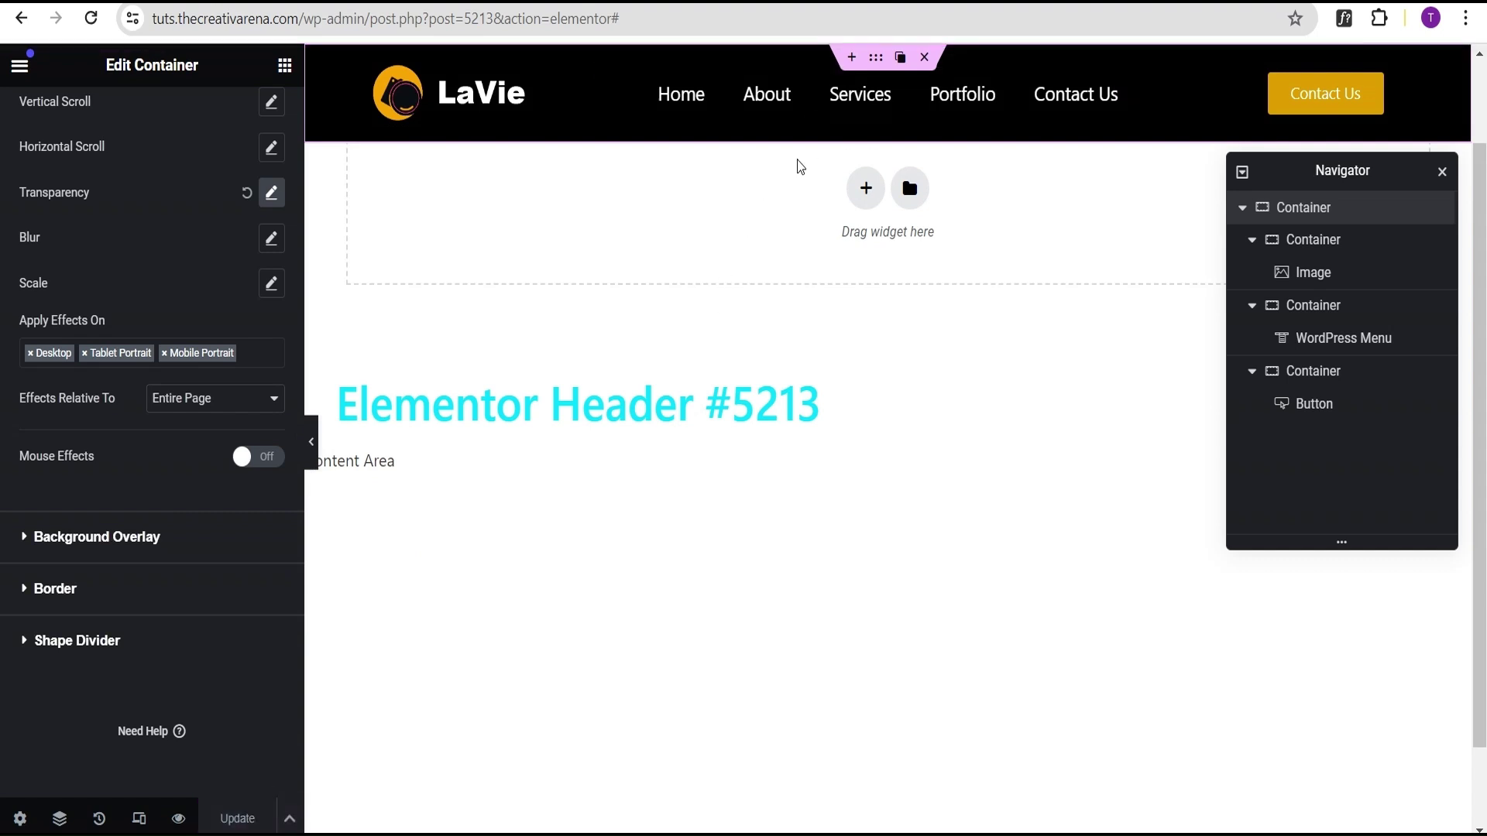
{"action": "scroll", "coordinate": [757, 220], "scroll_direction": "up", "scroll_amount": 1}
{"action": "scroll", "coordinate": [758, 199], "scroll_direction": "down", "scroll_amount": 2}
{"action": "scroll", "coordinate": [758, 199], "scroll_direction": "up", "scroll_amount": 2}
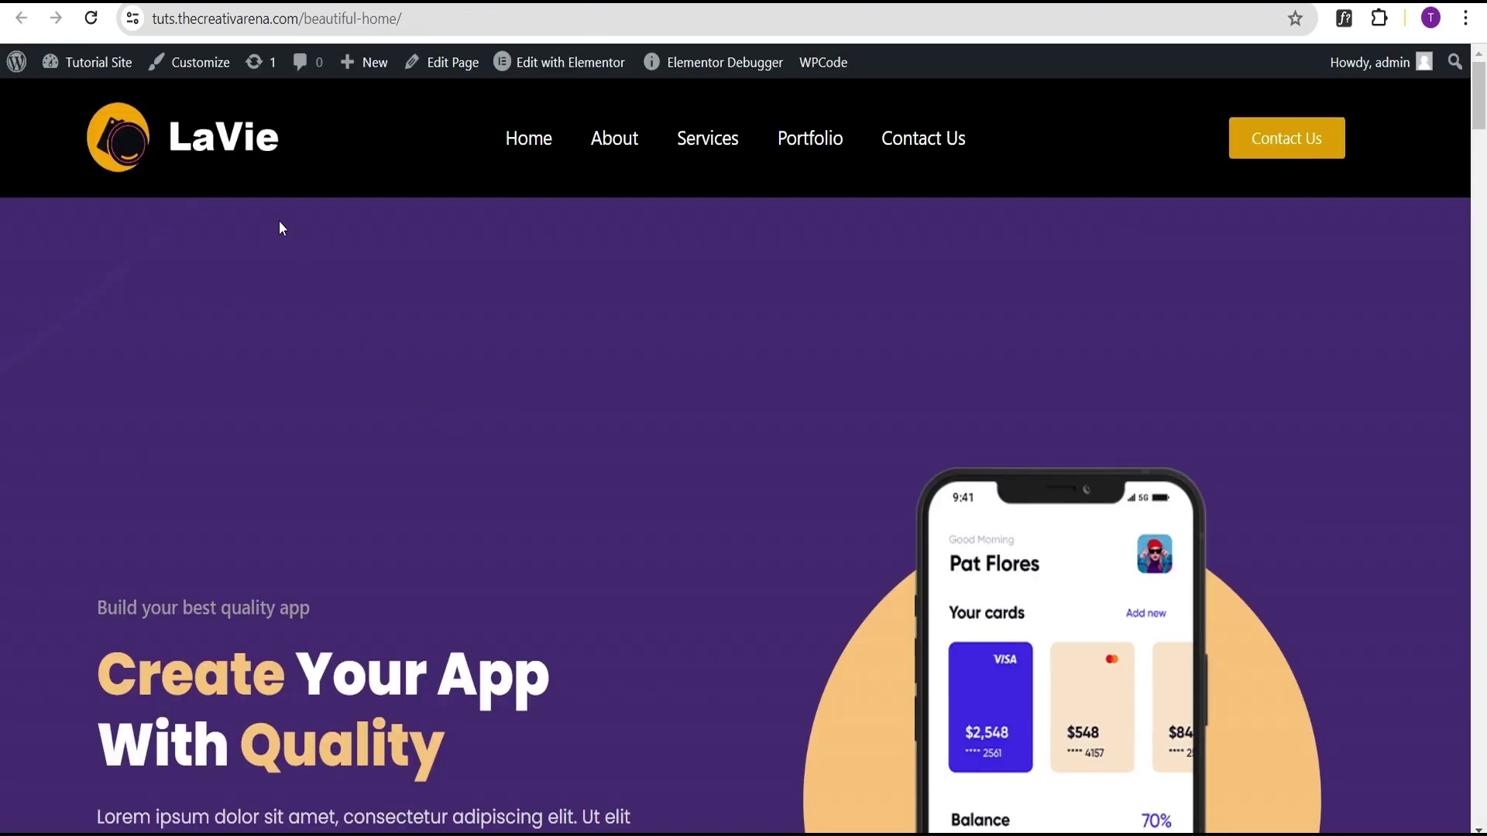
{"action": "left_click", "coordinate": [90, 18]}
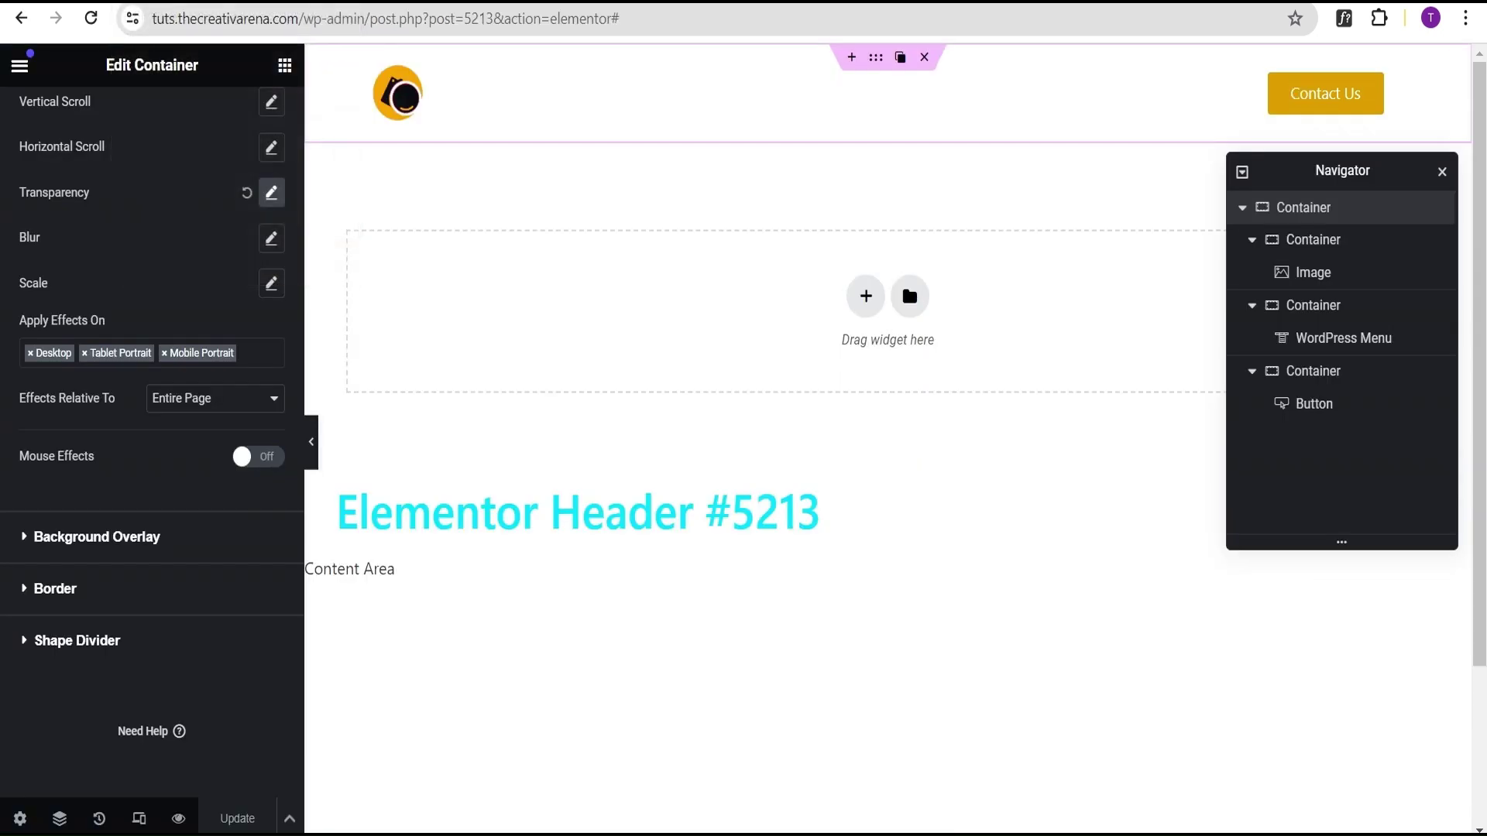
Set the outer header container's Z-Index to 5 and update the template
{"action": "left_click", "coordinate": [876, 64]}
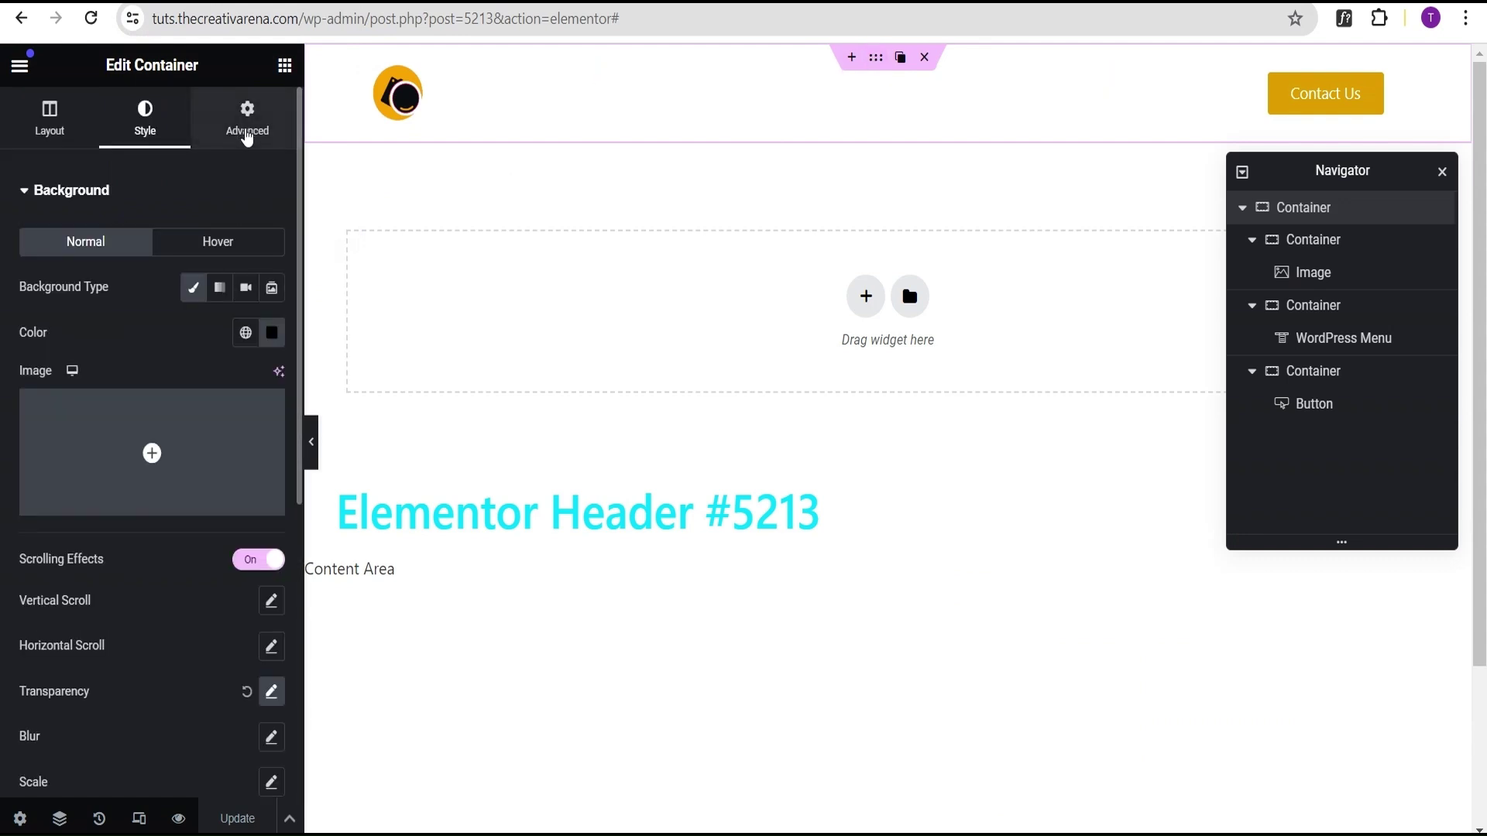
{"action": "left_click", "coordinate": [245, 118]}
{"action": "scroll", "coordinate": [181, 261], "scroll_direction": "down", "scroll_amount": 3}
{"action": "left_click", "coordinate": [251, 463]}
{"action": "type", "text": "5"}
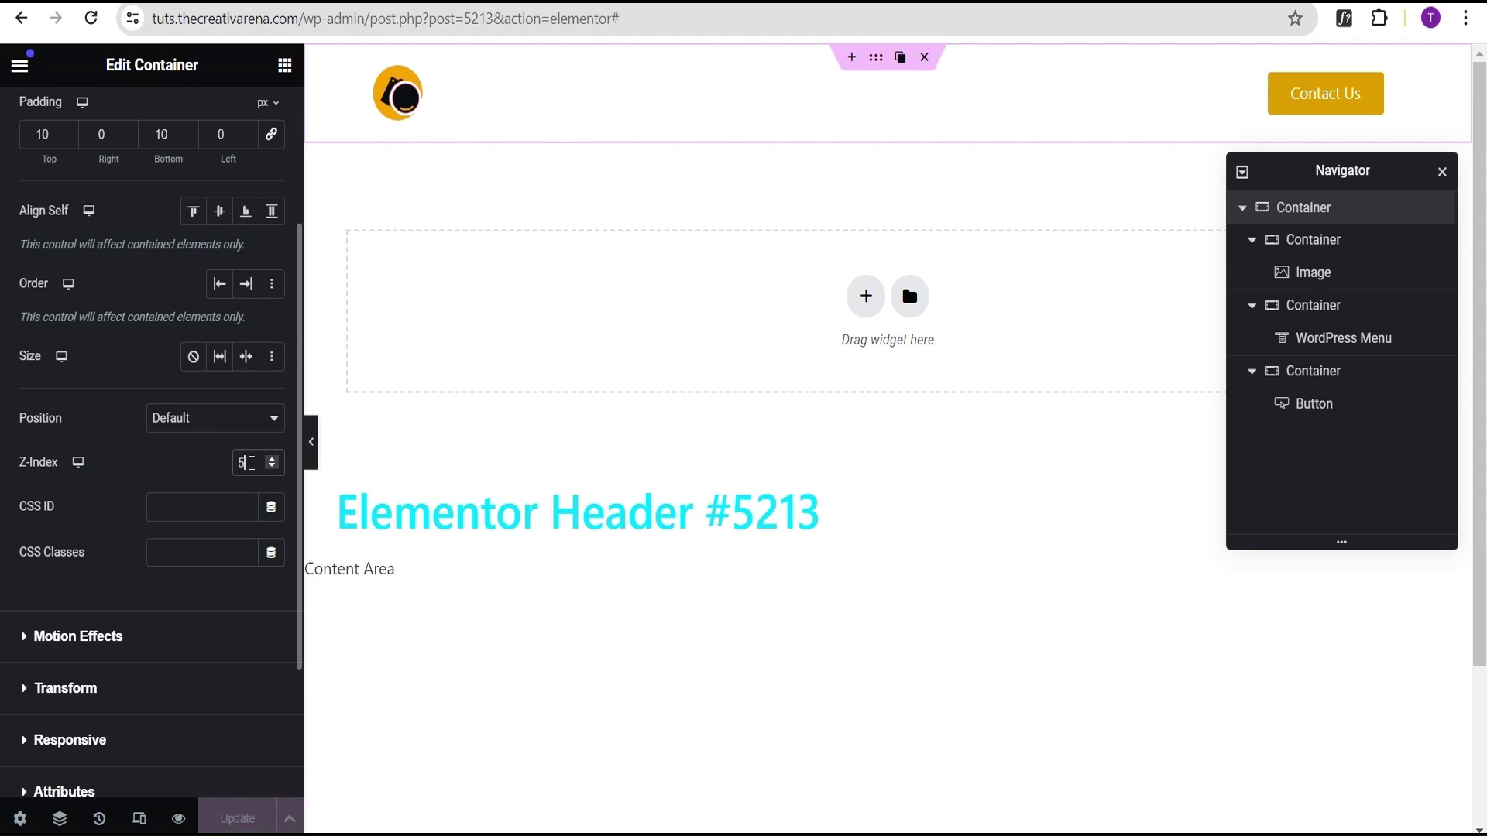
{"action": "left_click", "coordinate": [238, 818]}
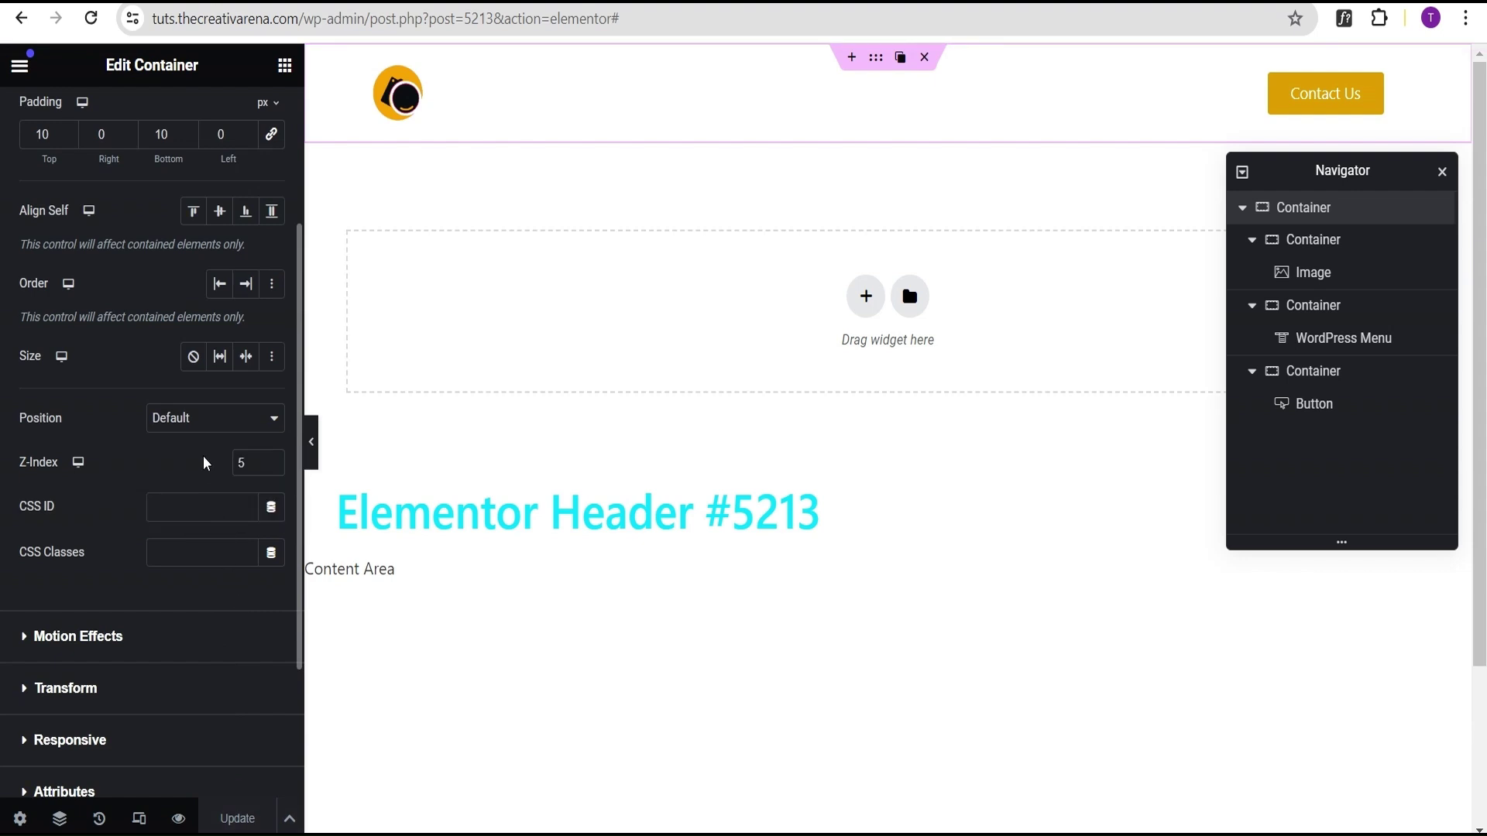
Unlink the header container's margin values, set its bottom margin to -160 px, and update the template
{"action": "scroll", "coordinate": [236, 609], "scroll_direction": "up", "scroll_amount": 3}
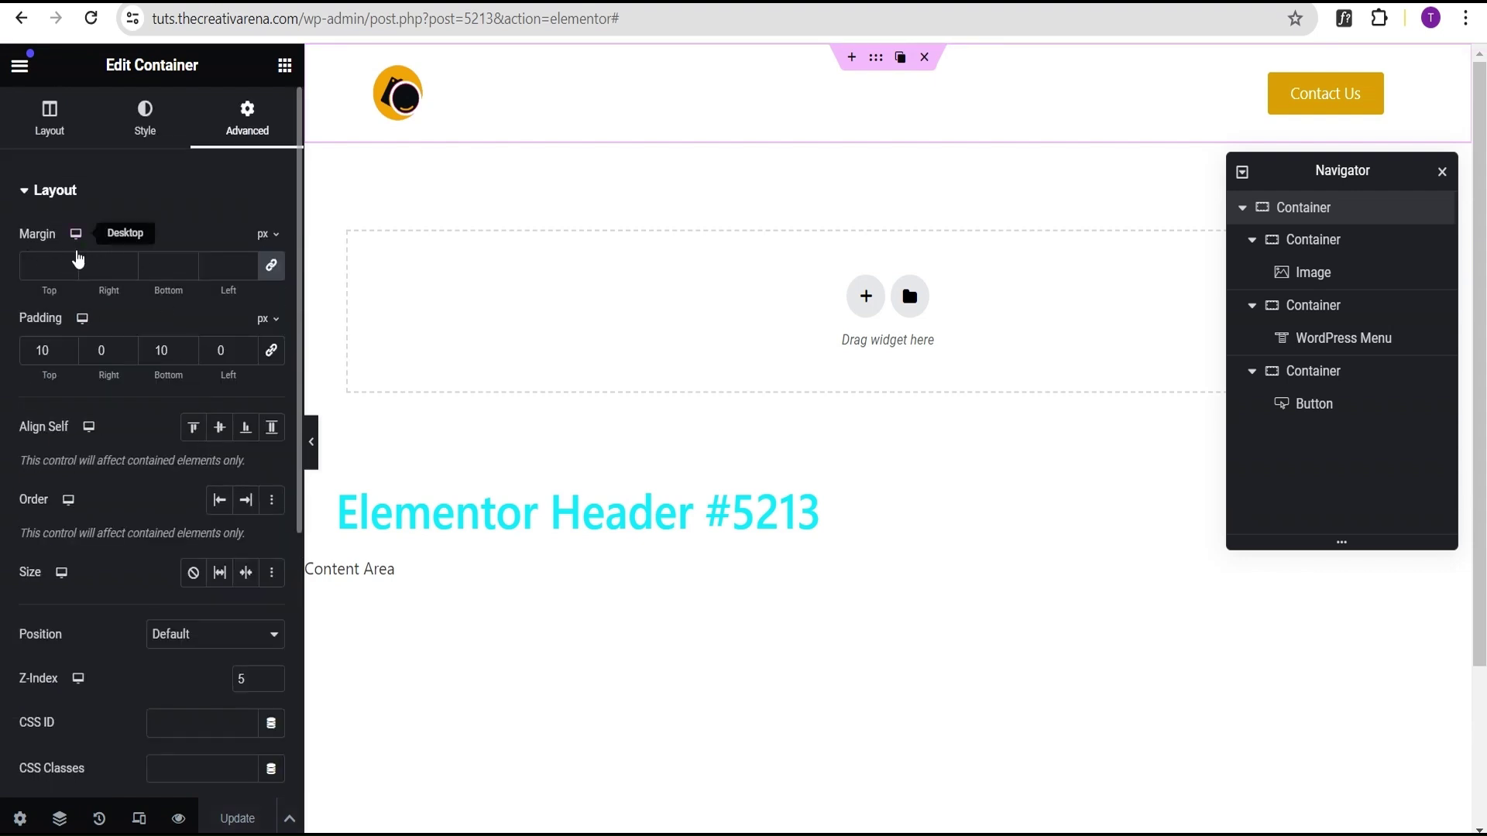
{"action": "left_click", "coordinate": [272, 267]}
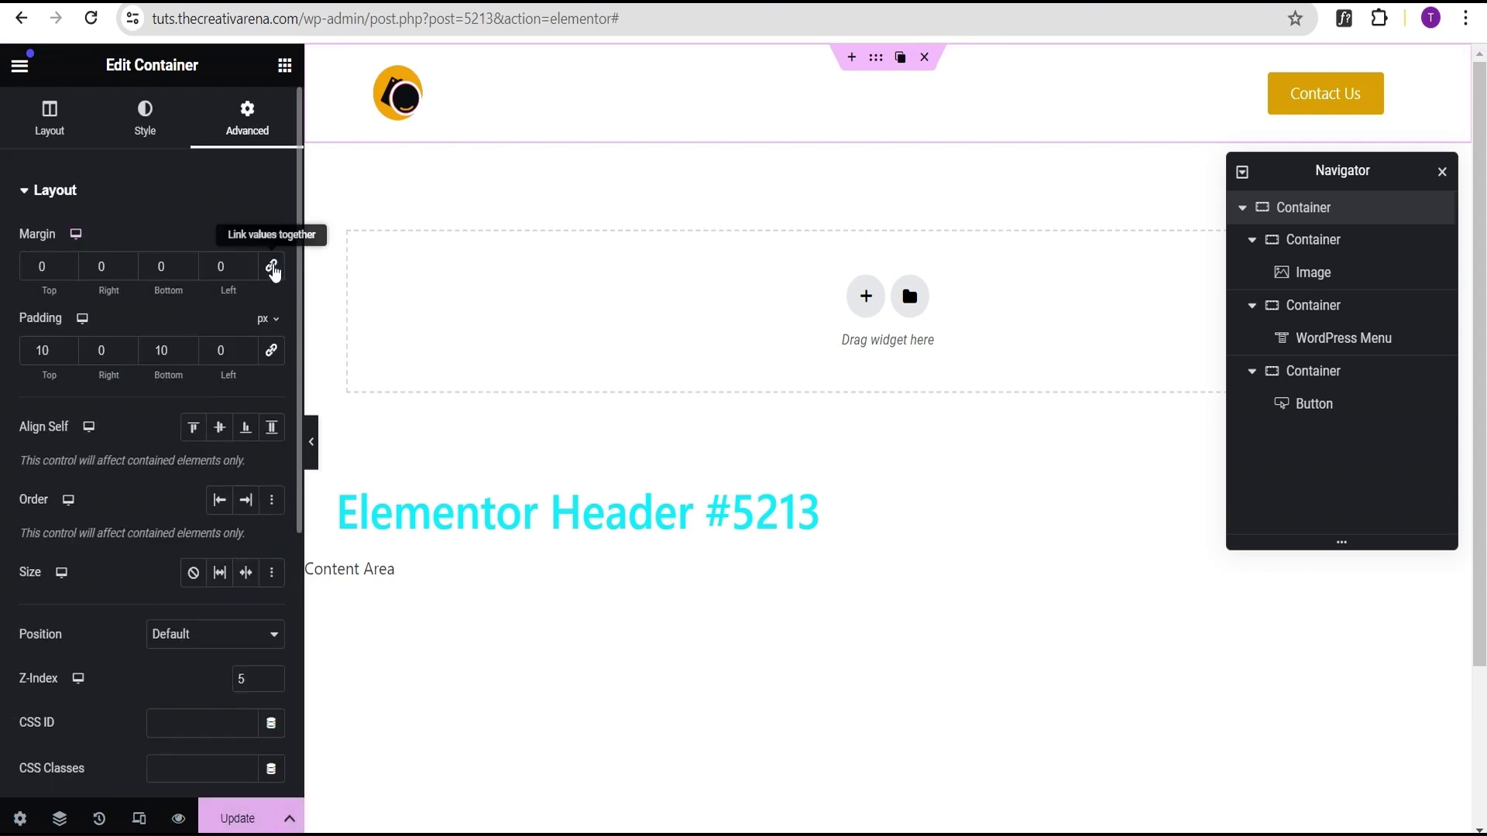
{"action": "left_click", "coordinate": [188, 271]}
{"action": "left_click", "coordinate": [188, 271]}
{"action": "left_click", "coordinate": [187, 271]}
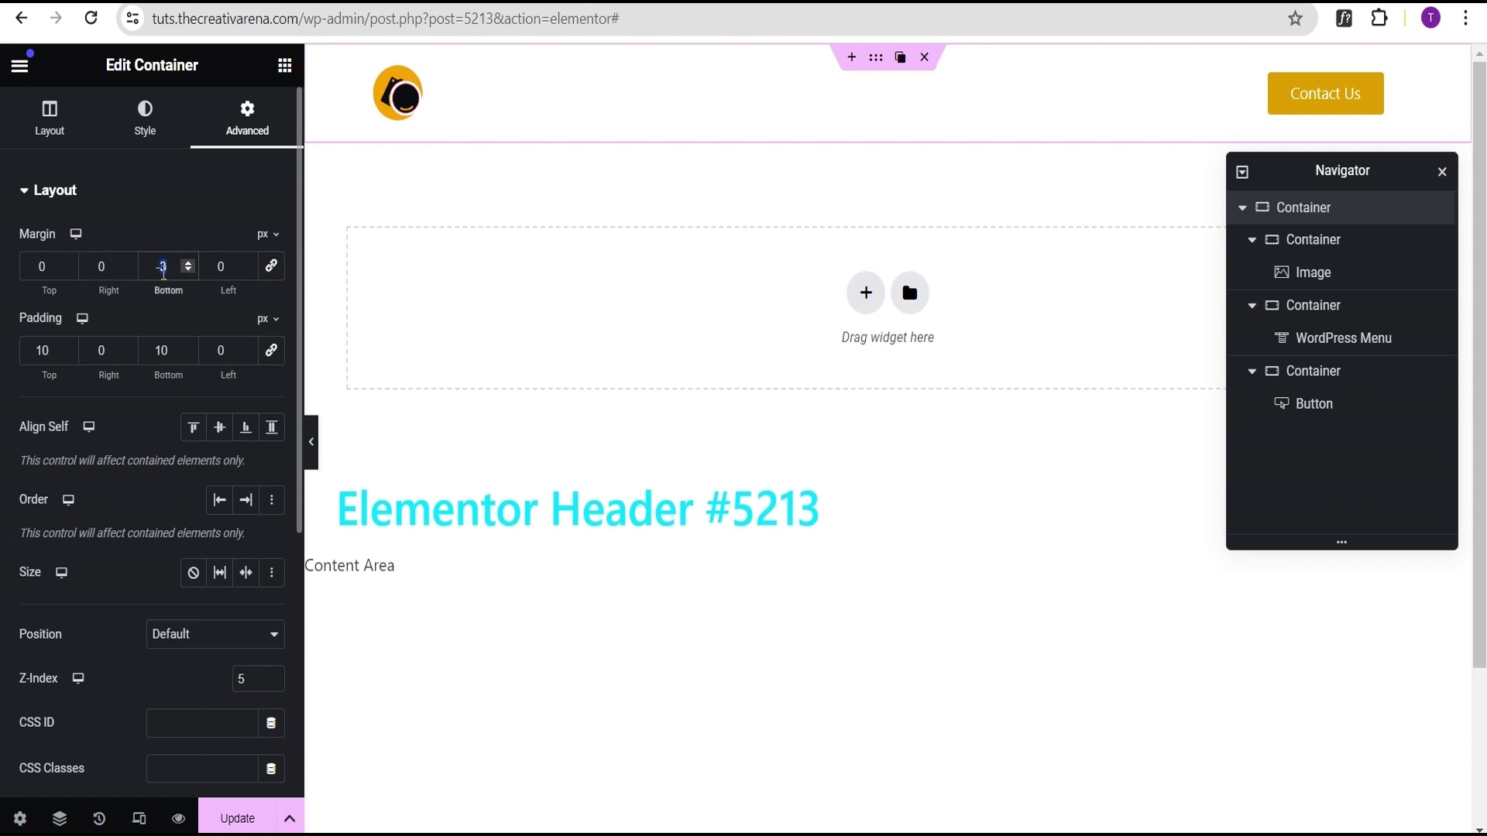
{"action": "type", "text": "160"}
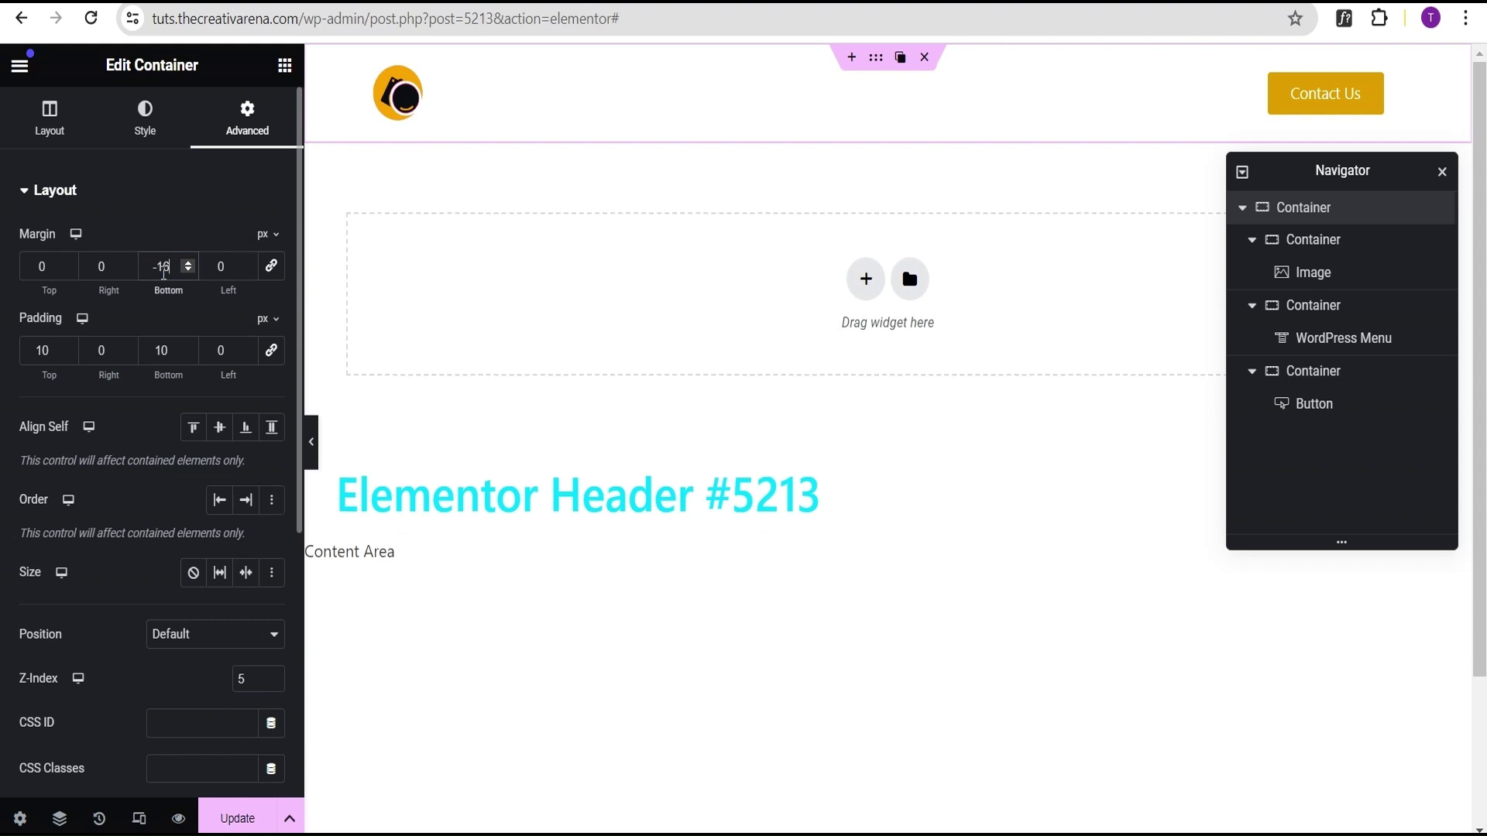
{"action": "left_click", "coordinate": [237, 819]}
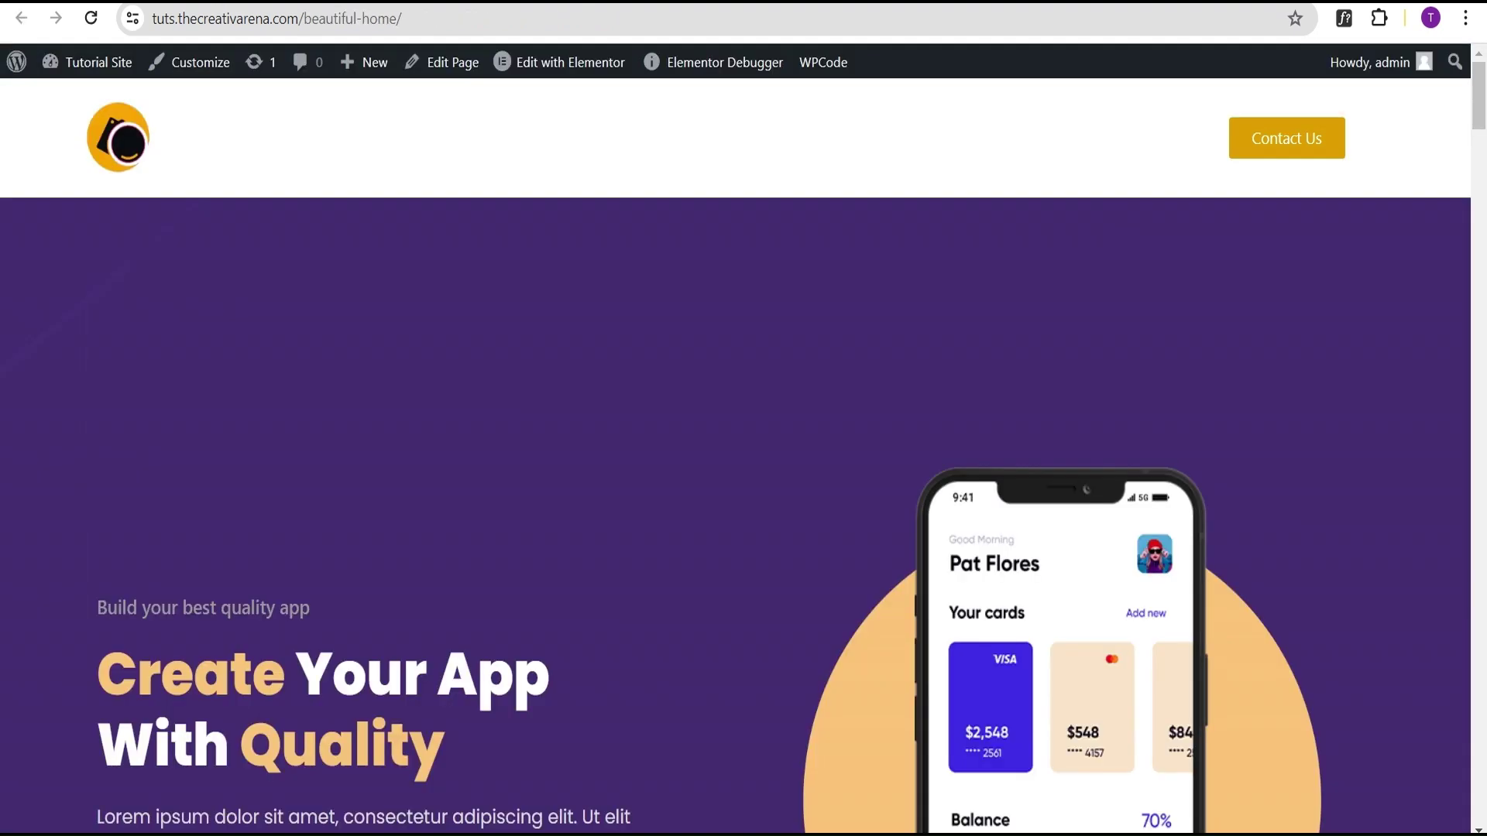
Reload the beautiful-home page and scroll through it to examine how the header background changes from transparent to black
{"action": "left_click", "coordinate": [91, 18]}
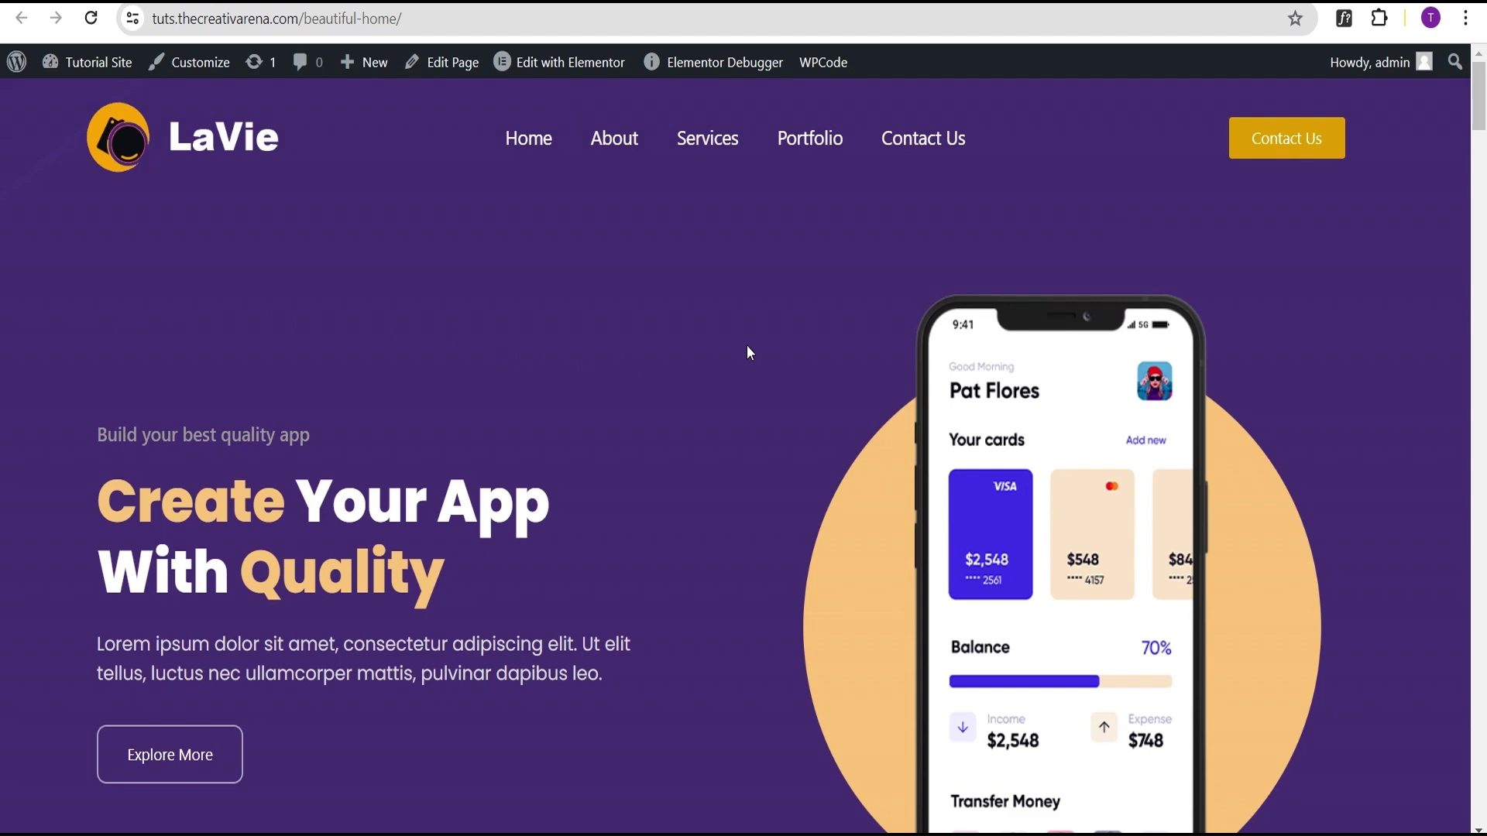
{"action": "scroll", "coordinate": [749, 353], "scroll_direction": "down", "scroll_amount": 10}
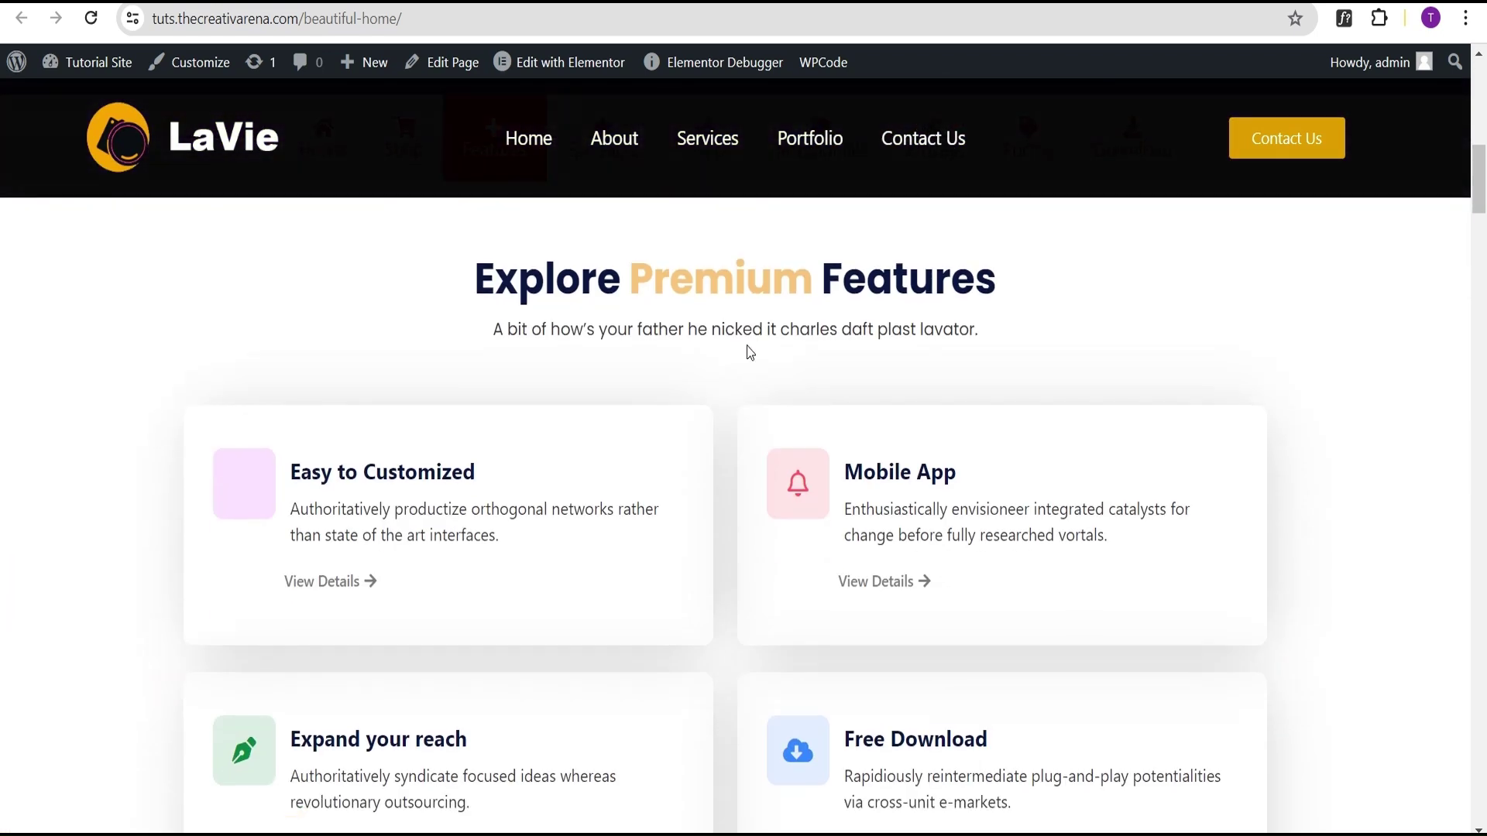
{"action": "scroll", "coordinate": [748, 347], "scroll_direction": "down", "scroll_amount": 10}
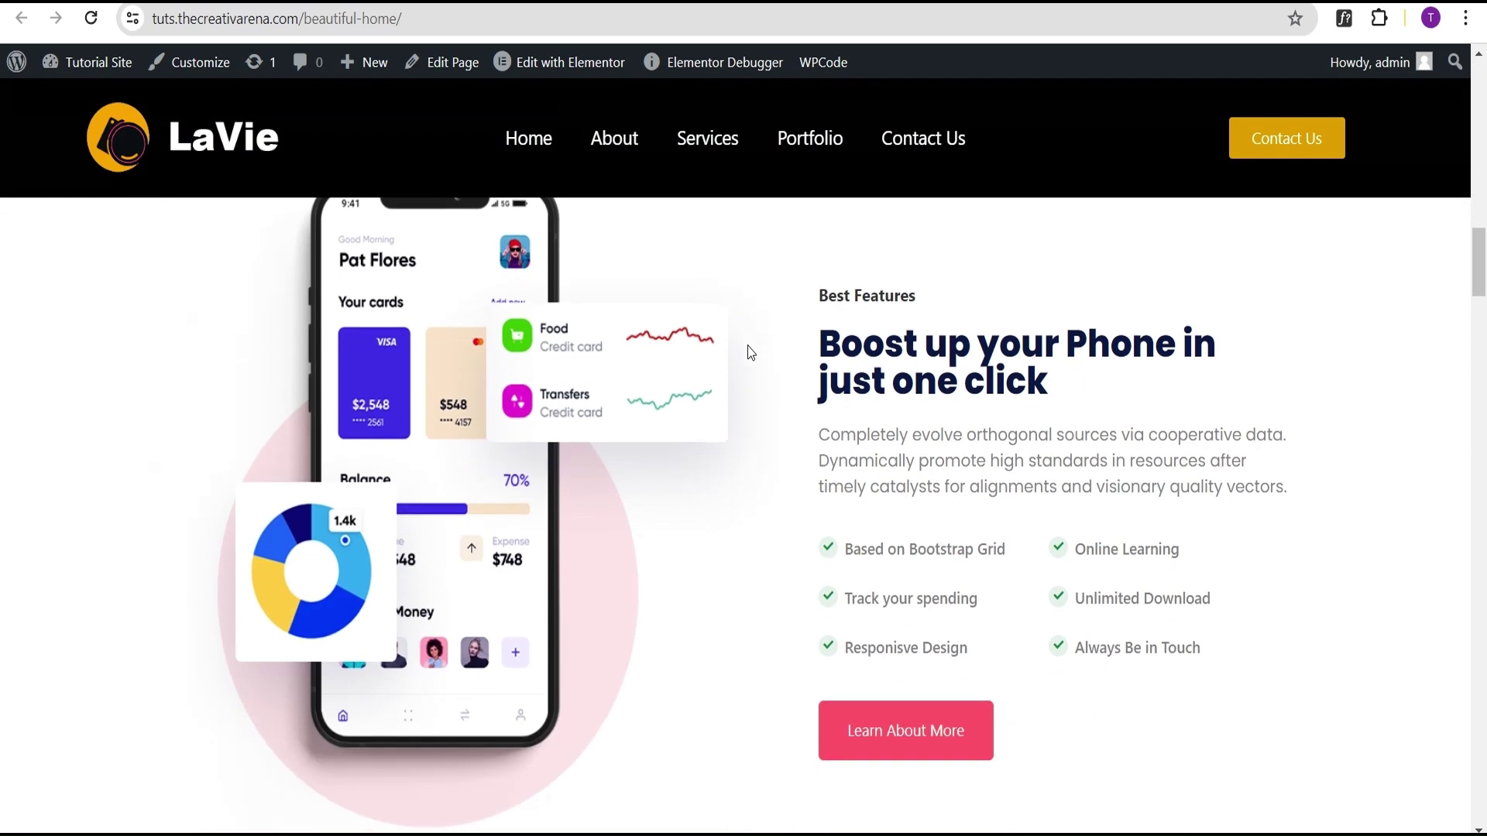
{"action": "scroll", "coordinate": [747, 345], "scroll_direction": "down", "scroll_amount": 10}
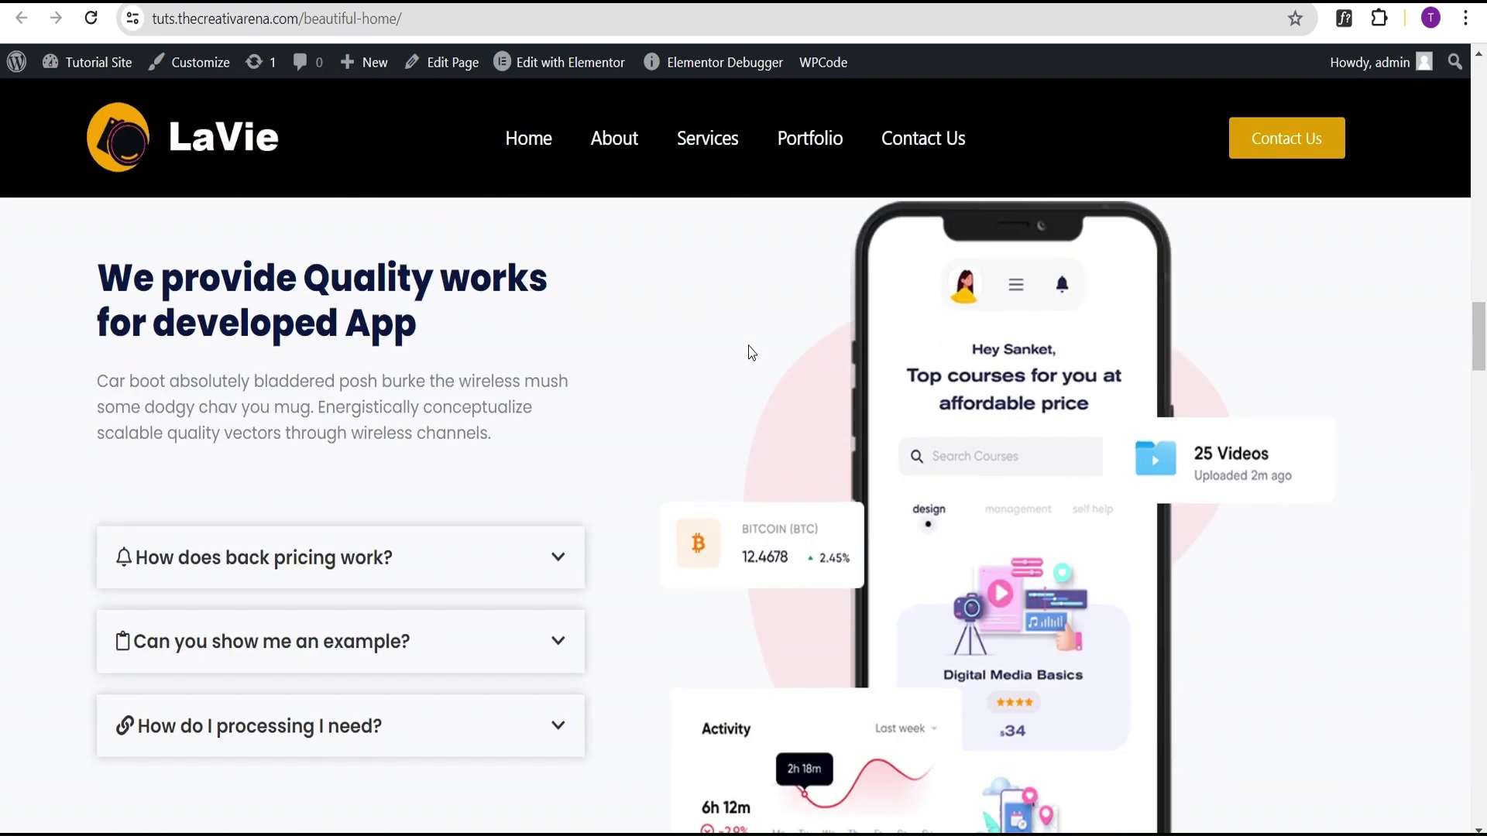
{"action": "scroll", "coordinate": [749, 346], "scroll_direction": "down", "scroll_amount": 10}
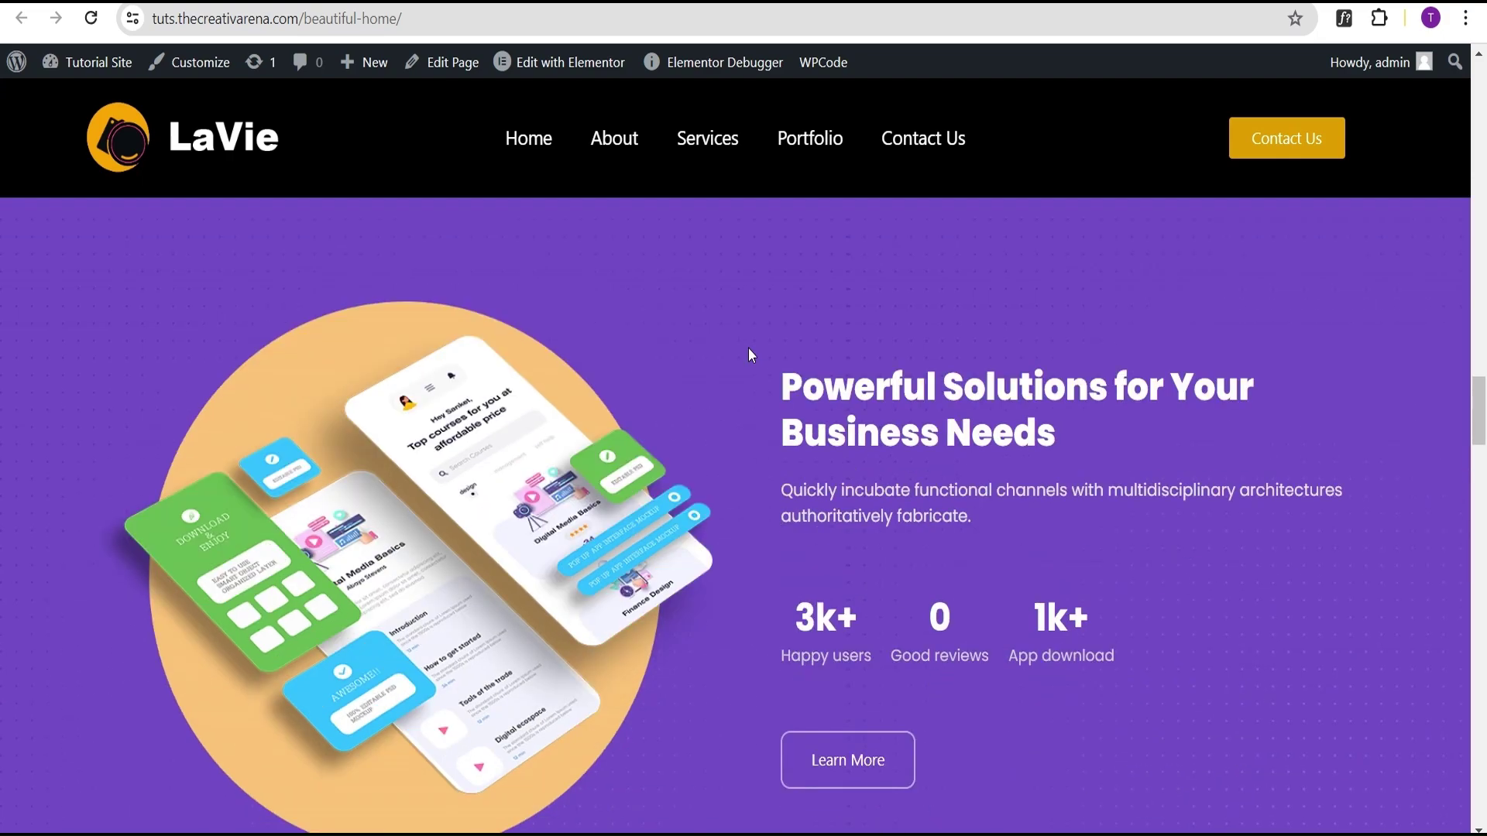
{"action": "scroll", "coordinate": [747, 359], "scroll_direction": "up", "scroll_amount": 20}
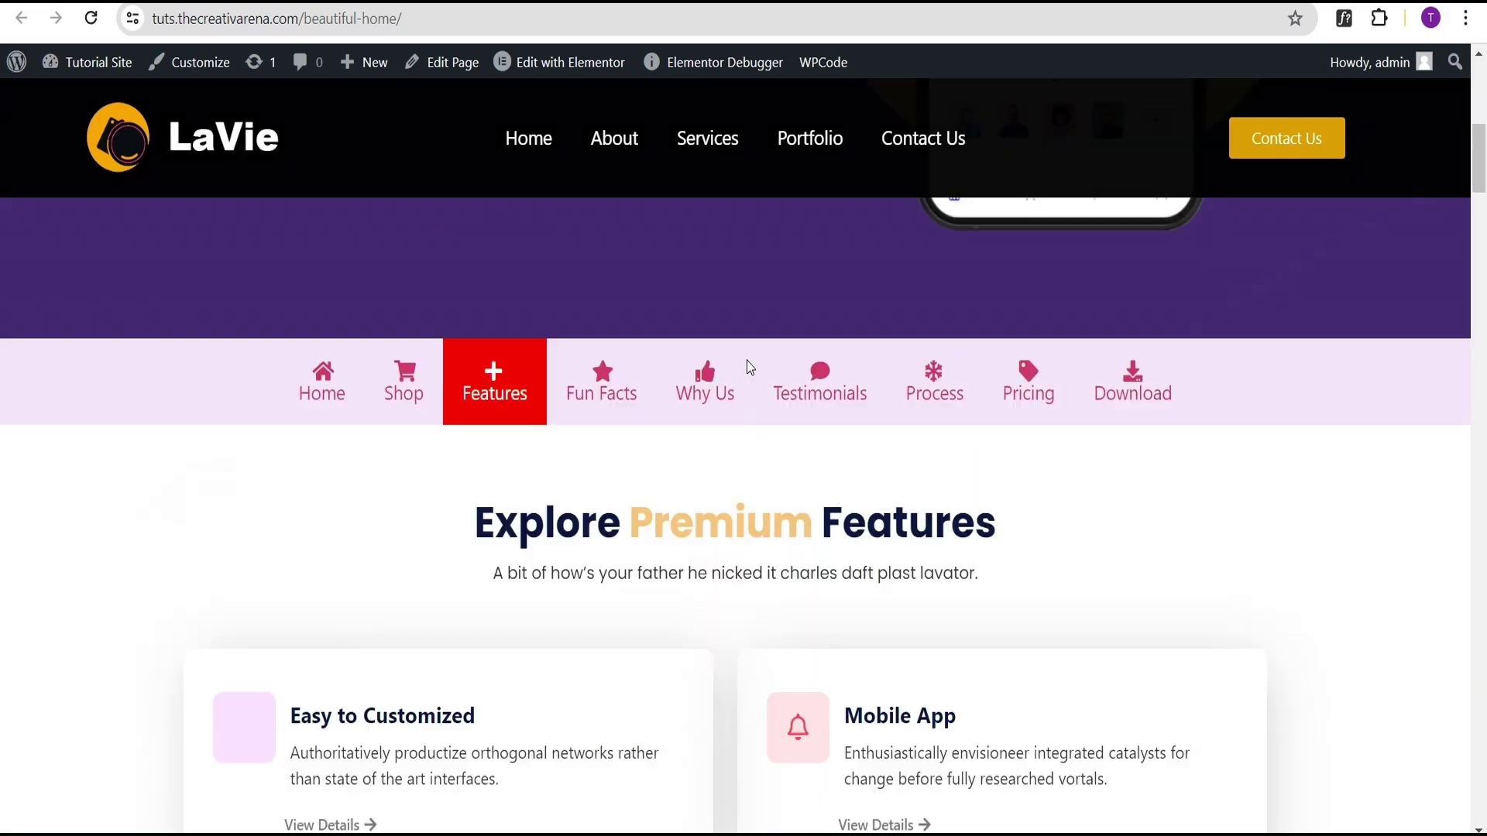